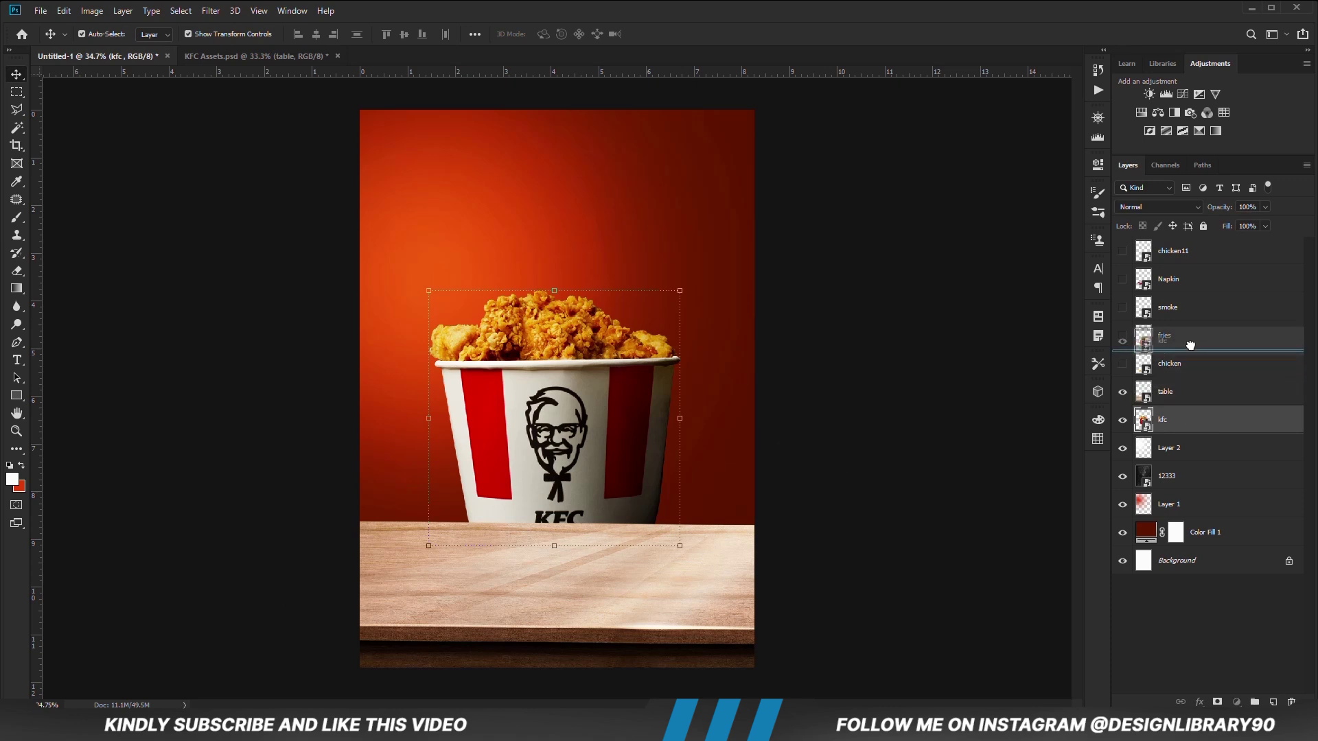
Move the kfc layer directly above the fries layer and shift the bucket down so it stands on the table.
{"action": "left_click_drag", "start_coordinate": [1165, 435], "coordinate": [1164, 328]}
{"action": "left_click_drag", "start_coordinate": [549, 454], "coordinate": [549, 480]}
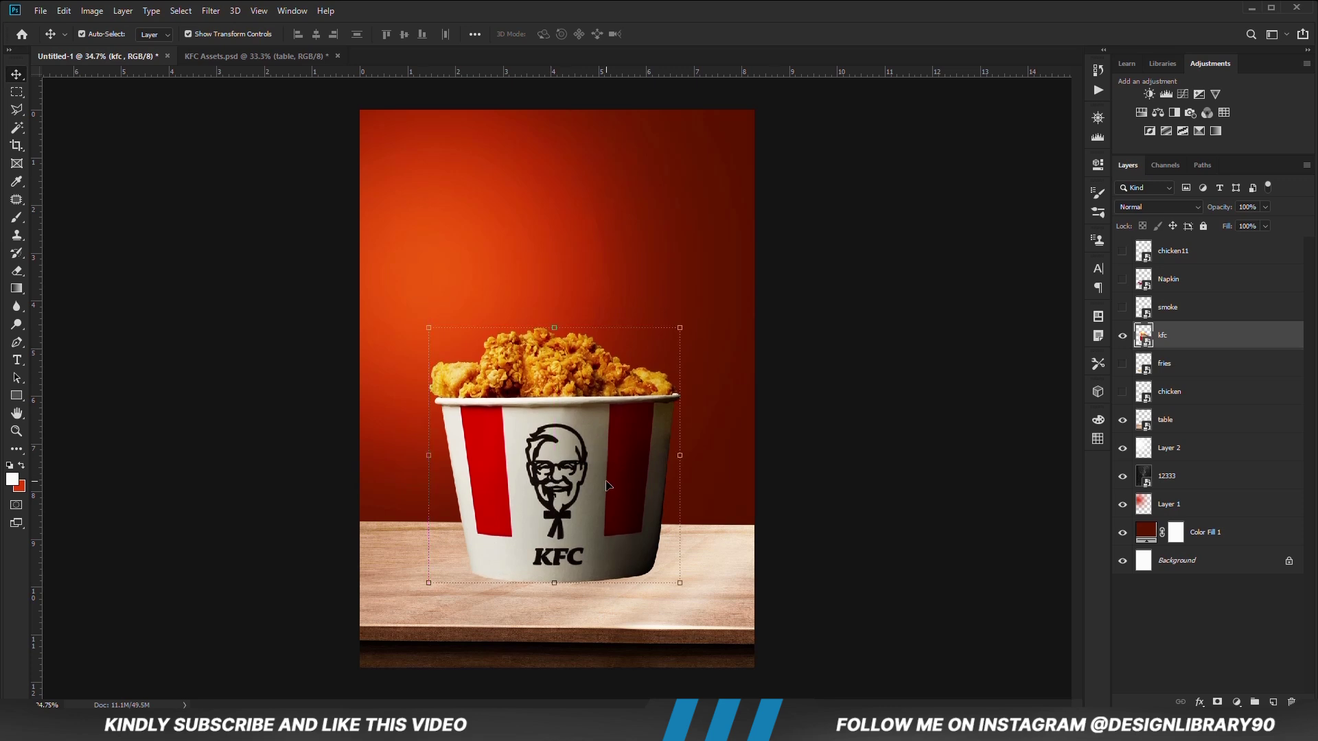
{"action": "left_click", "coordinate": [864, 513]}
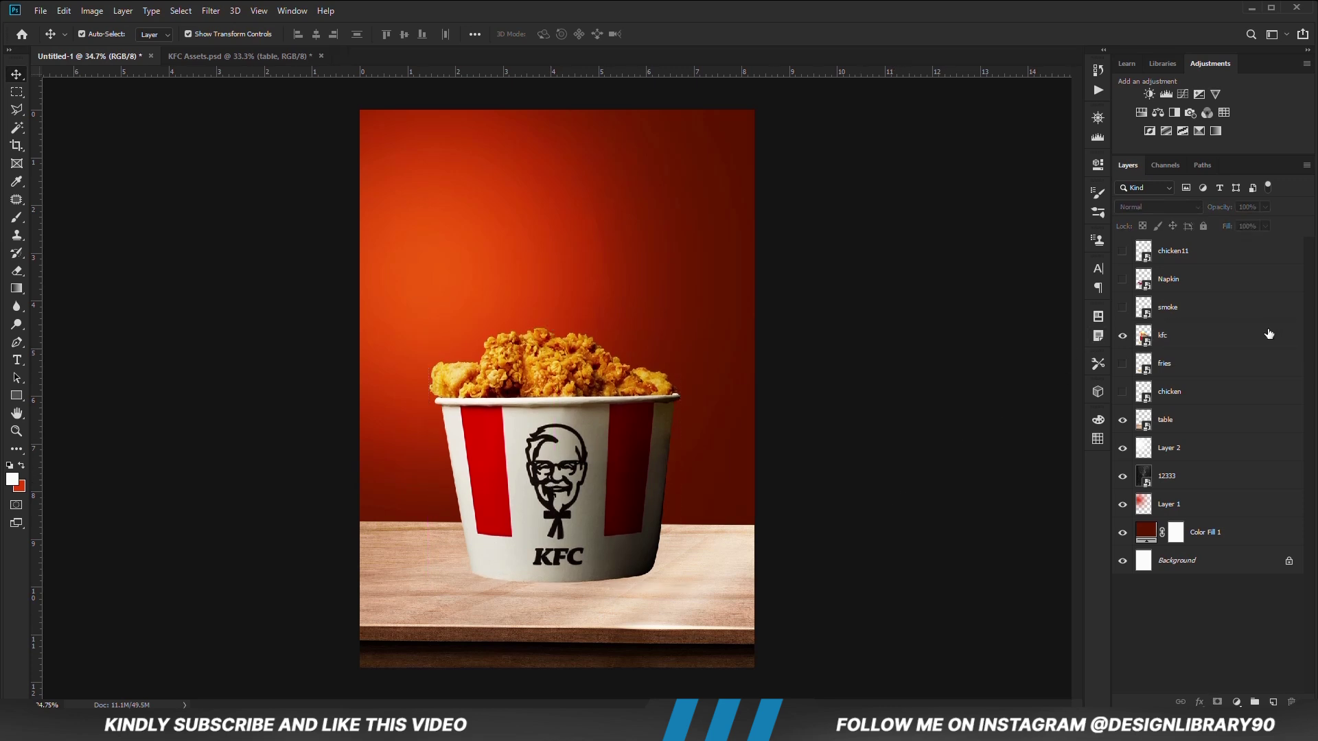
Show the fries layer and move the fries up against the bucket's left side, partly tucked behind it.
{"action": "left_click", "coordinate": [1192, 373]}
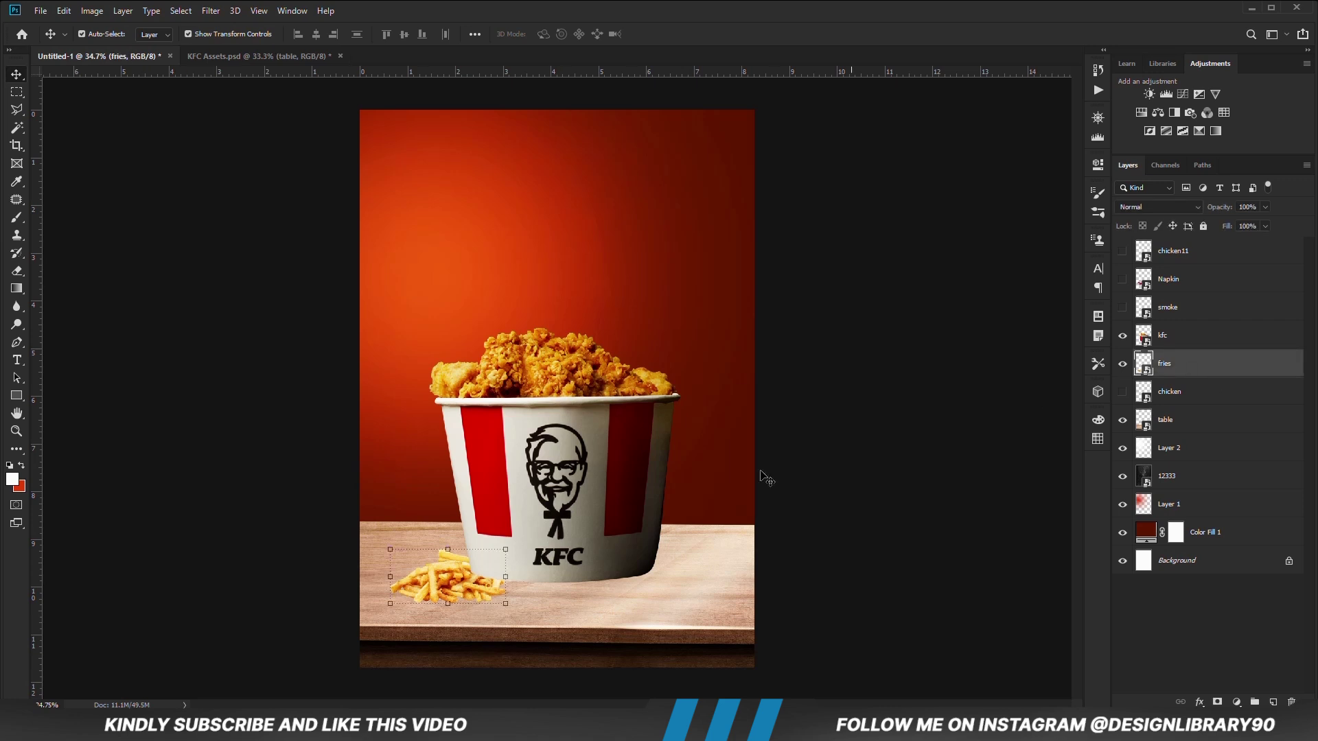
{"action": "left_click_drag", "start_coordinate": [427, 586], "coordinate": [428, 558]}
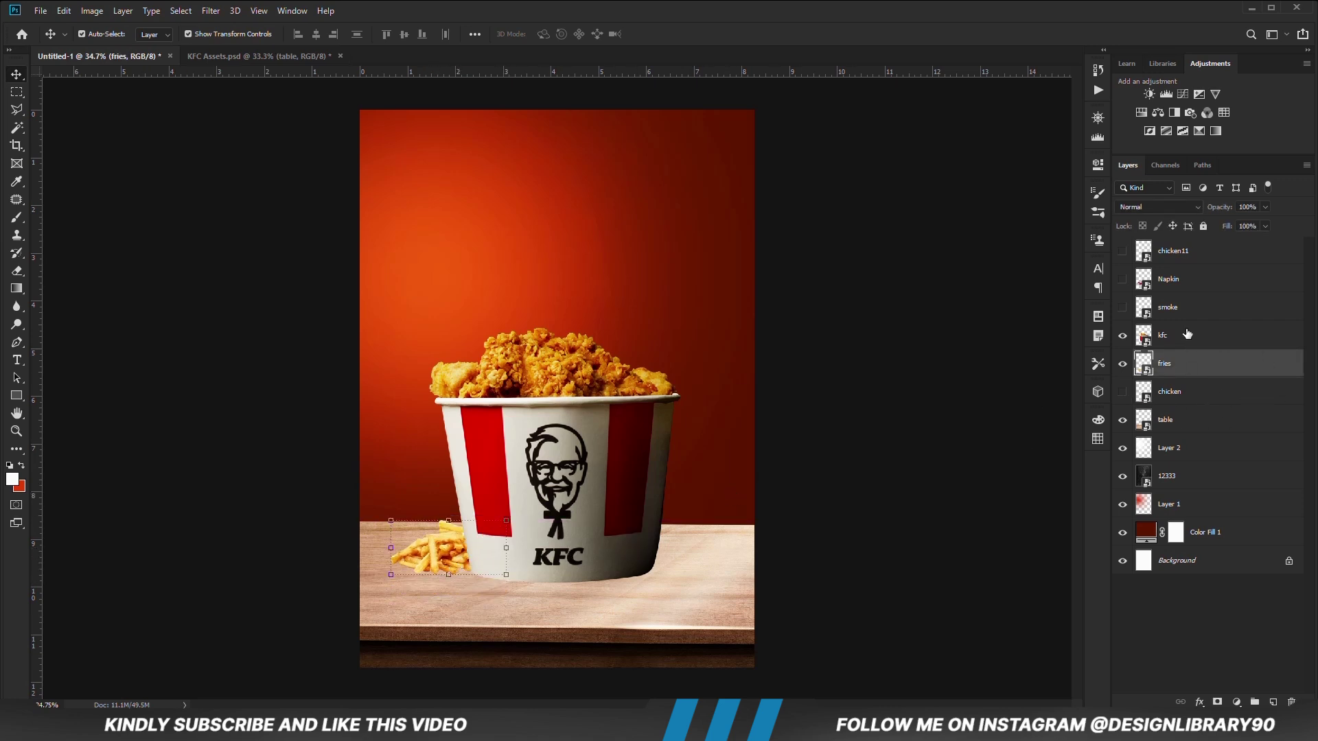
Show the smoke layer and position the smoke so it rises from the chicken at the top of the bucket.
{"action": "left_click", "coordinate": [1122, 308]}
{"action": "left_click", "coordinate": [1167, 308]}
{"action": "key", "text": "ctrl+t"}
{"action": "left_click_drag", "start_coordinate": [666, 474], "coordinate": [569, 321]}
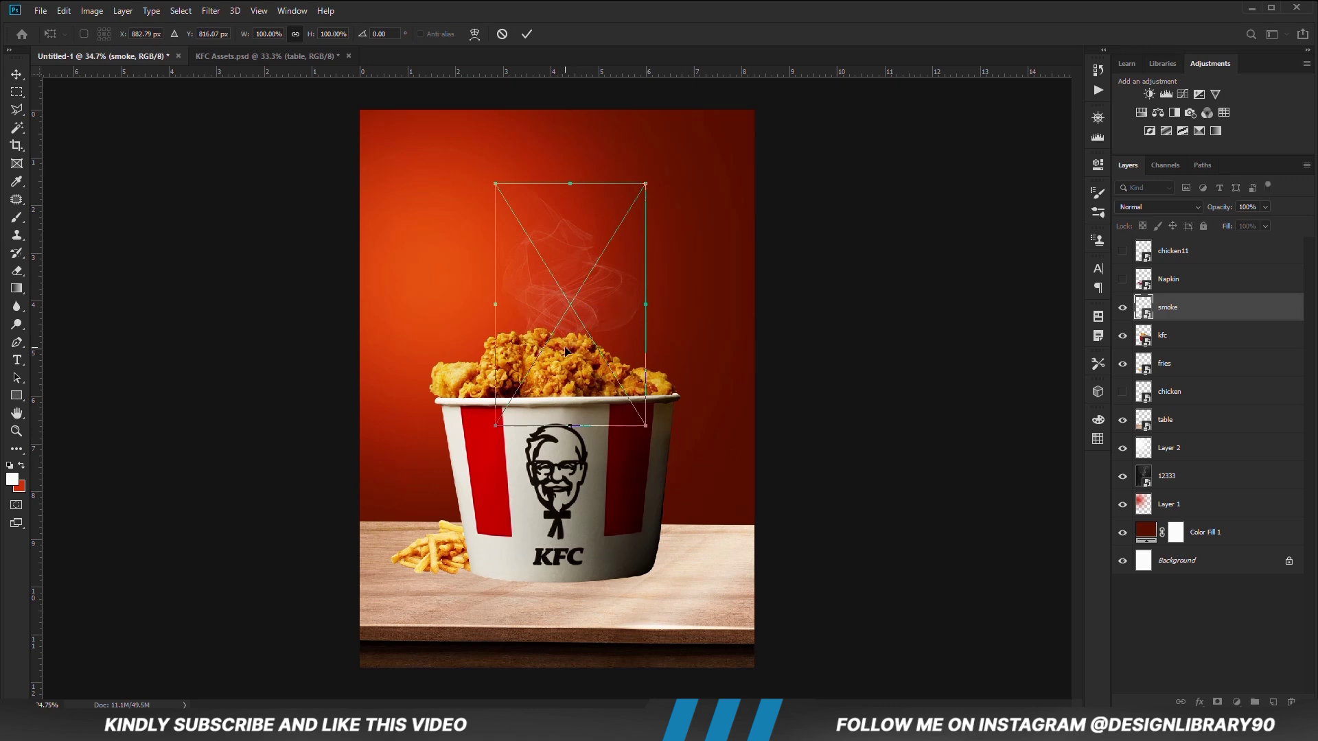
{"action": "key", "text": "Return"}
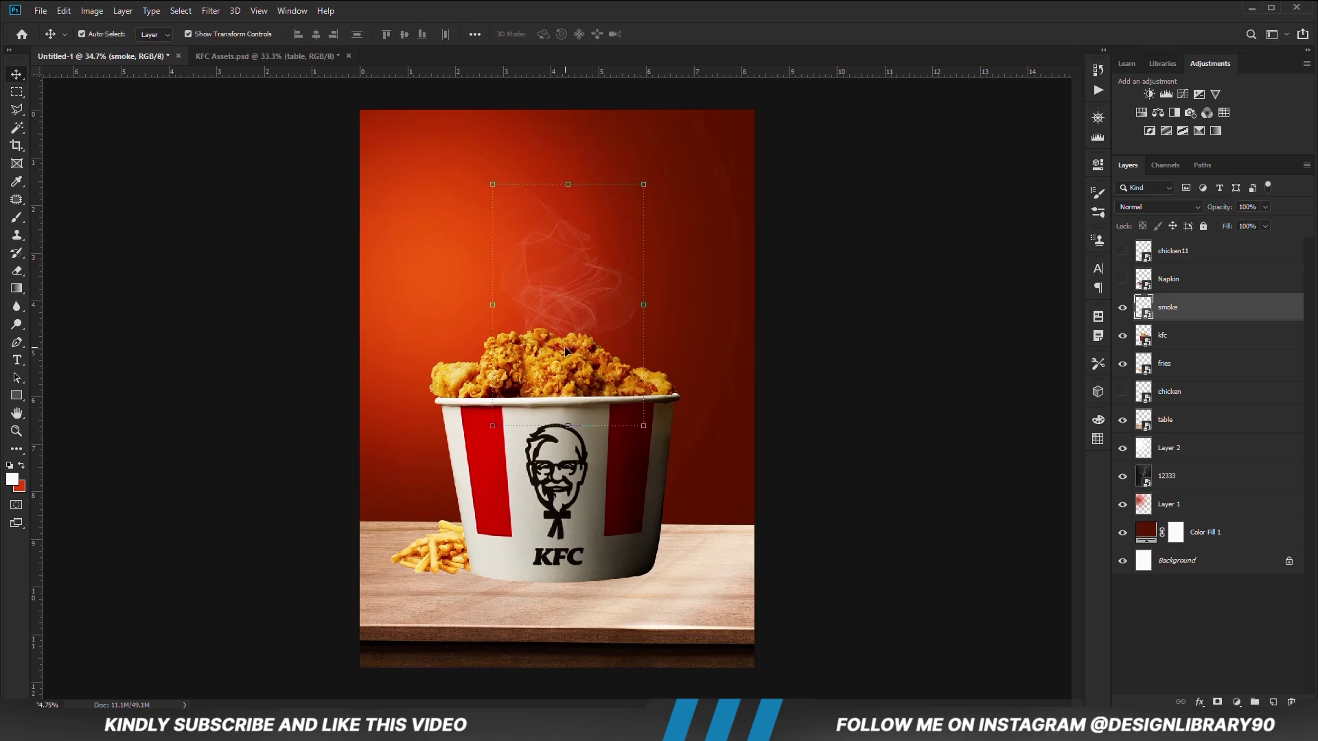
{"action": "left_click", "coordinate": [1004, 460]}
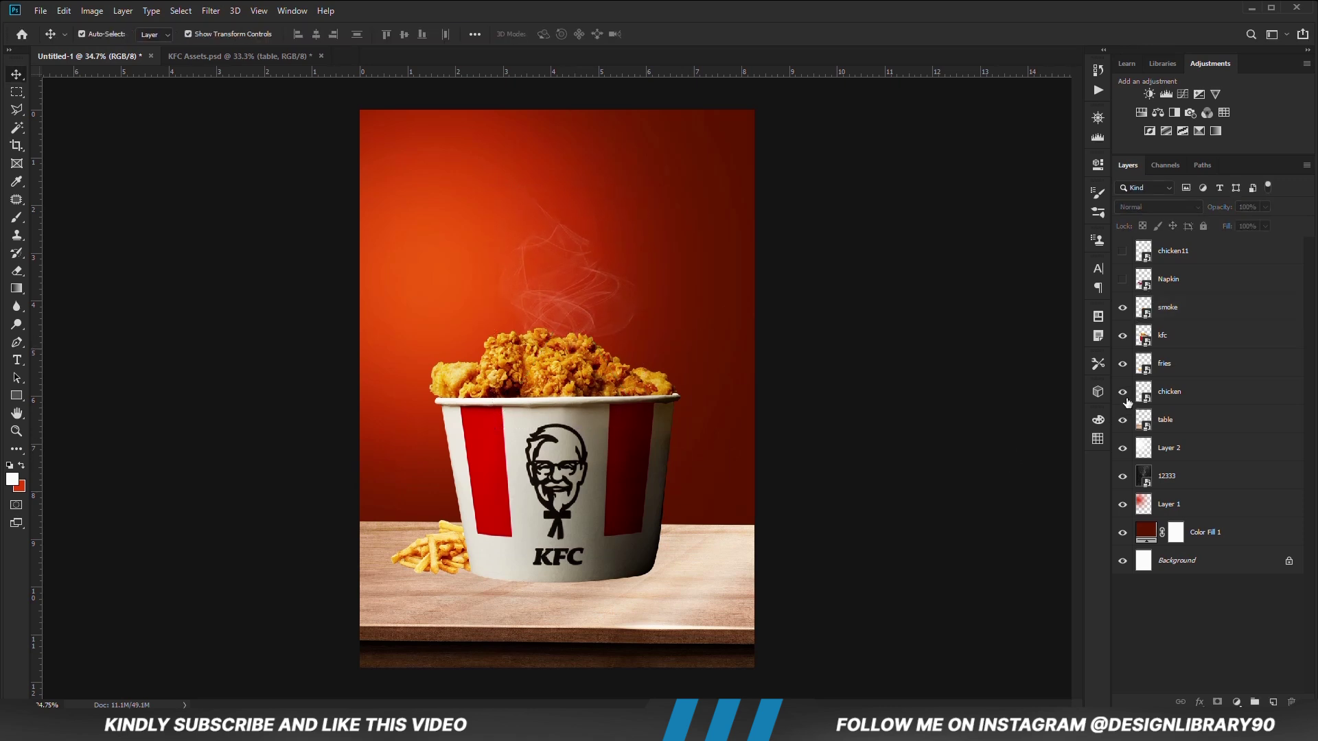
Show the chicken layer and place the chicken pieces on the table, partly behind the bucket's right side.
{"action": "left_click", "coordinate": [645, 589]}
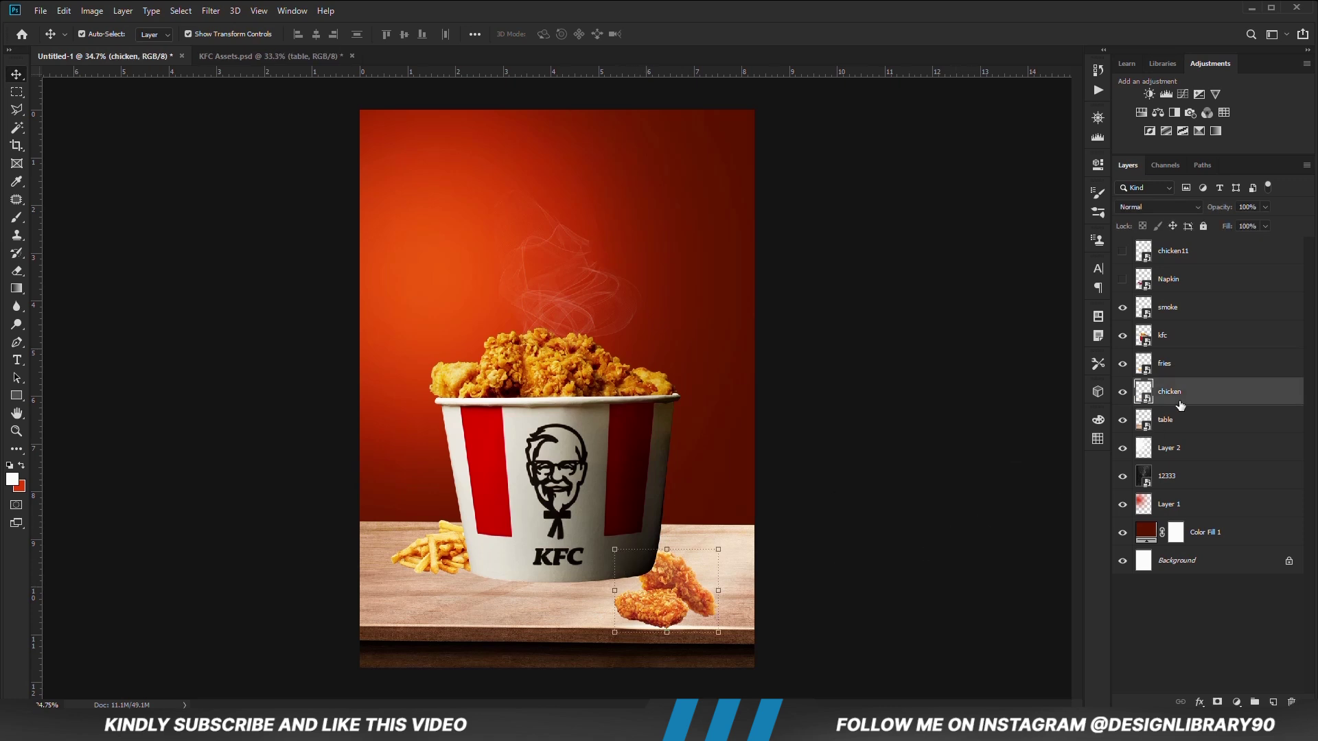
{"action": "left_click_drag", "start_coordinate": [657, 590], "coordinate": [670, 557]}
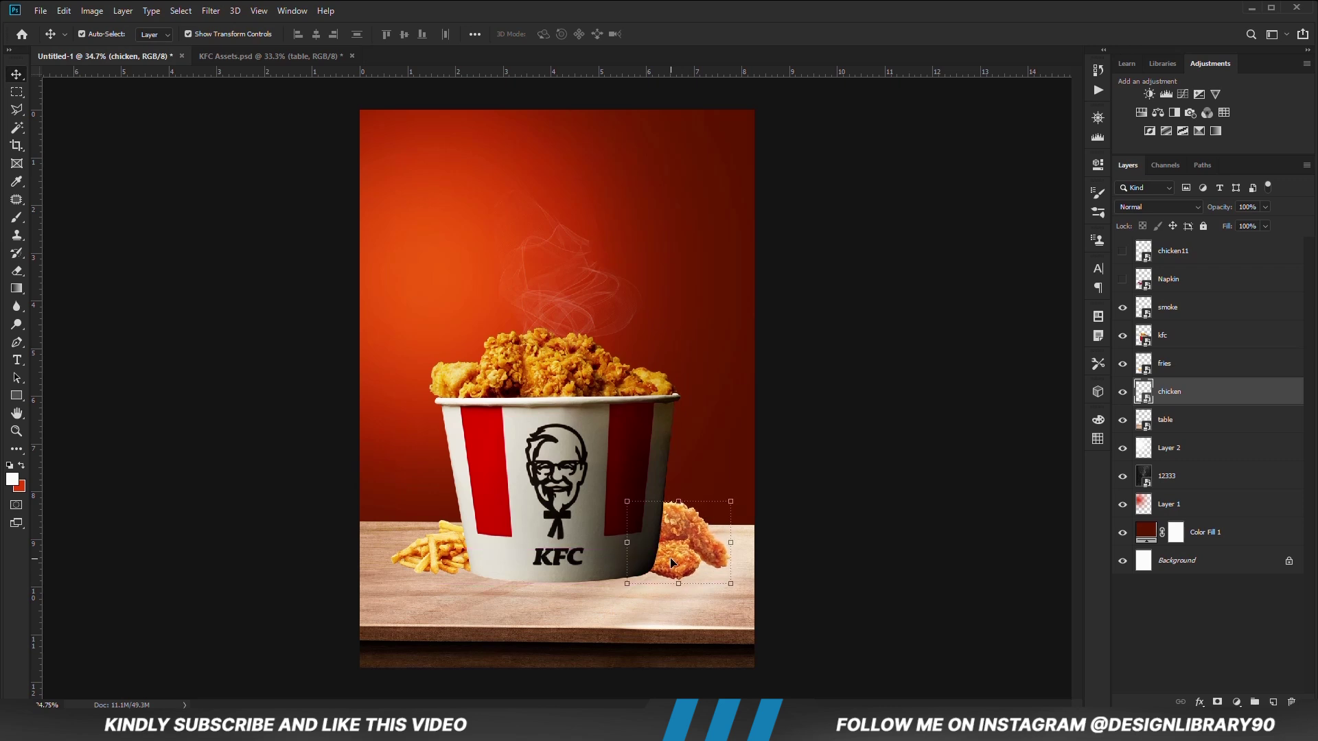
{"action": "left_click", "coordinate": [832, 561]}
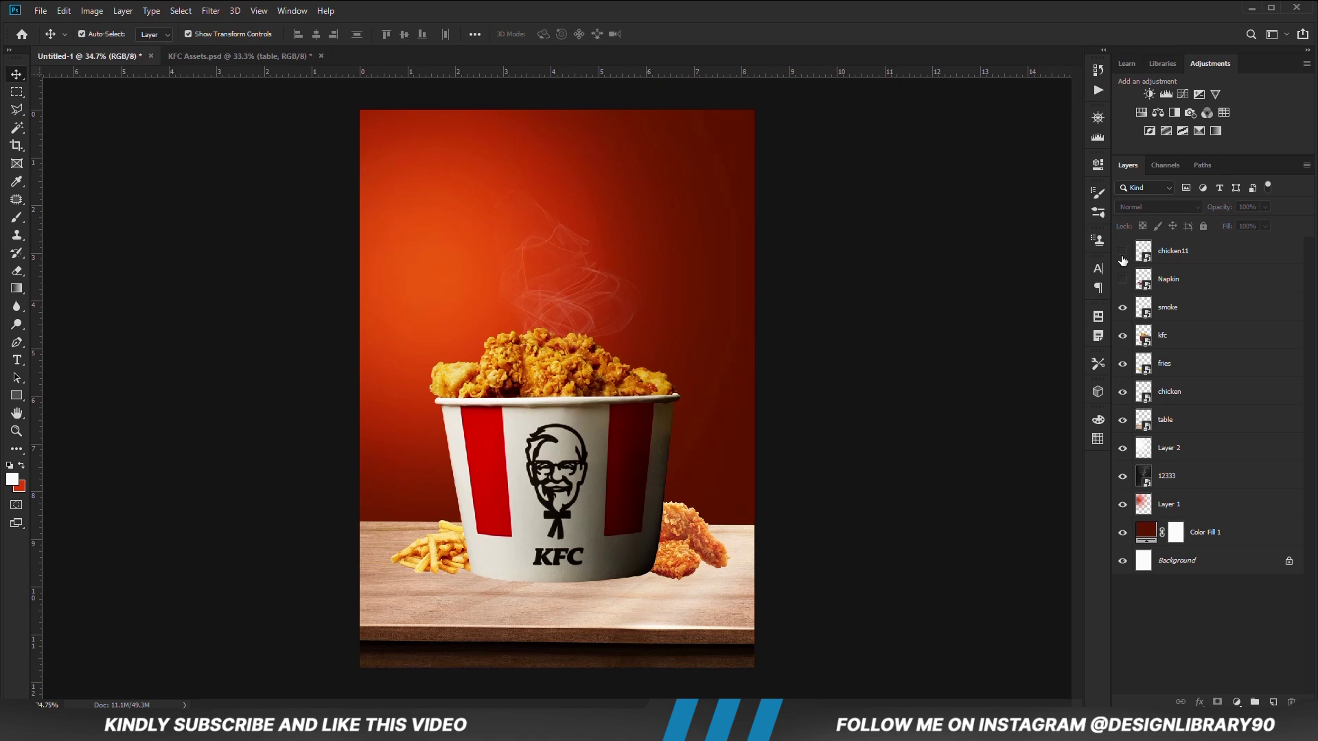
Show the chicken11 layer and position its scattered crumbs centrally above the bucket, over the smoke.
{"action": "left_click", "coordinate": [1179, 252]}
{"action": "key", "text": "ctrl+t"}
{"action": "left_click_drag", "start_coordinate": [601, 237], "coordinate": [569, 254]}
{"action": "key", "text": "Escape"}
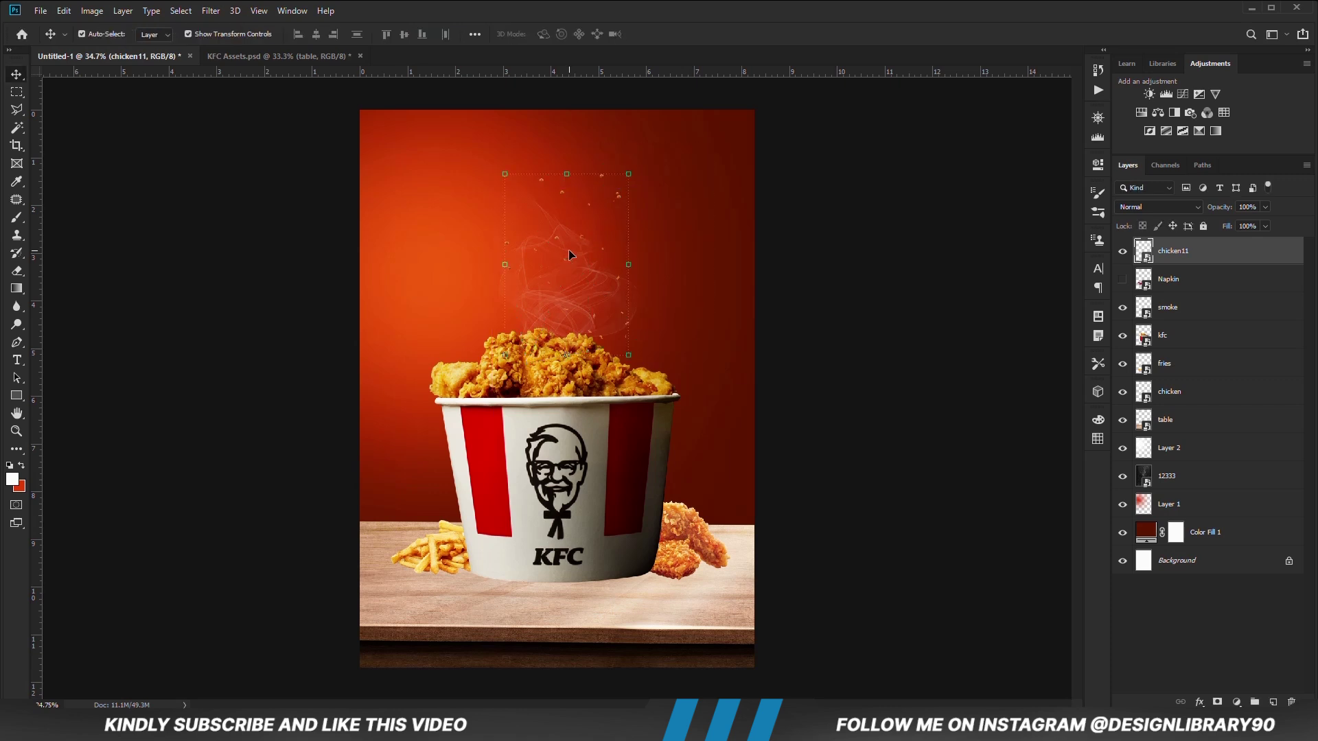
{"action": "left_click", "coordinate": [849, 280]}
Show the Napkin layer, place it directly below the table layer, and position the napkin behind the bucket's left side.
{"action": "left_click", "coordinate": [1122, 279]}
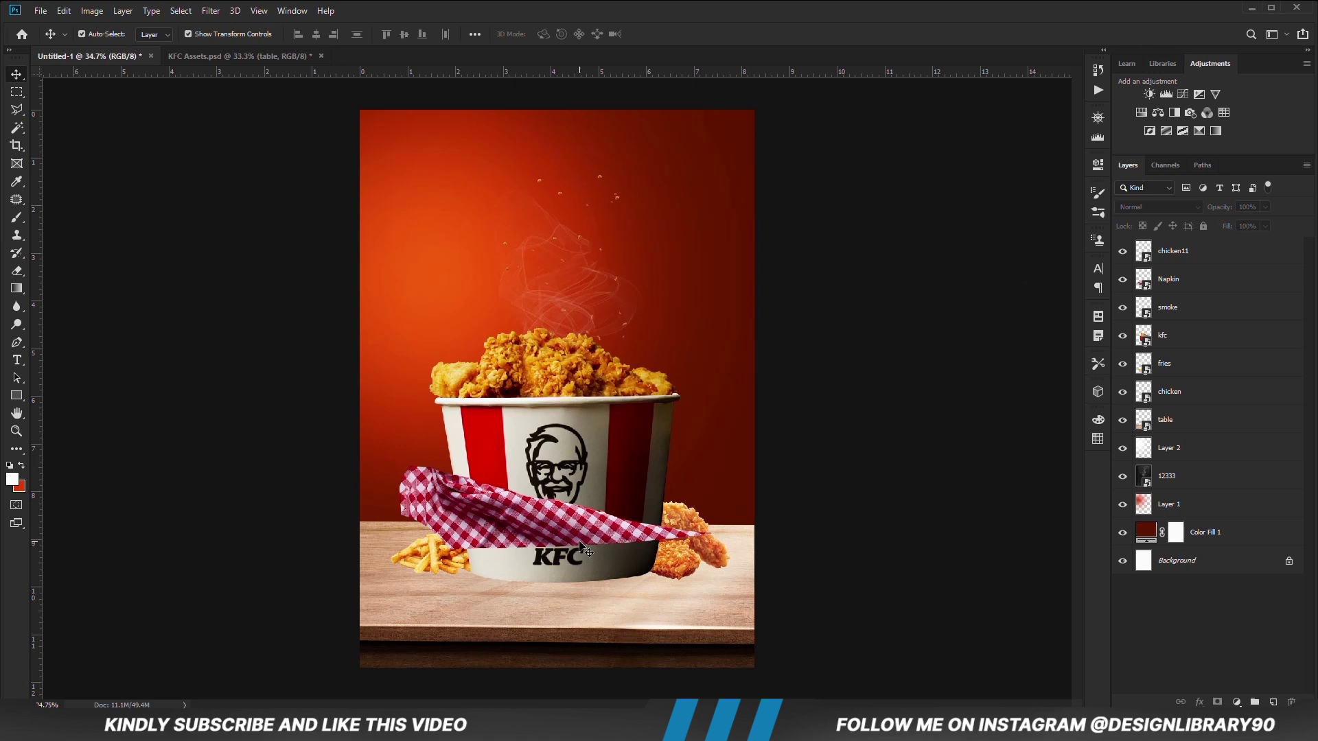
{"action": "left_click", "coordinate": [1168, 279]}
{"action": "left_click_drag", "start_coordinate": [1158, 337], "coordinate": [1160, 434]}
{"action": "left_click_drag", "start_coordinate": [400, 510], "coordinate": [413, 512]}
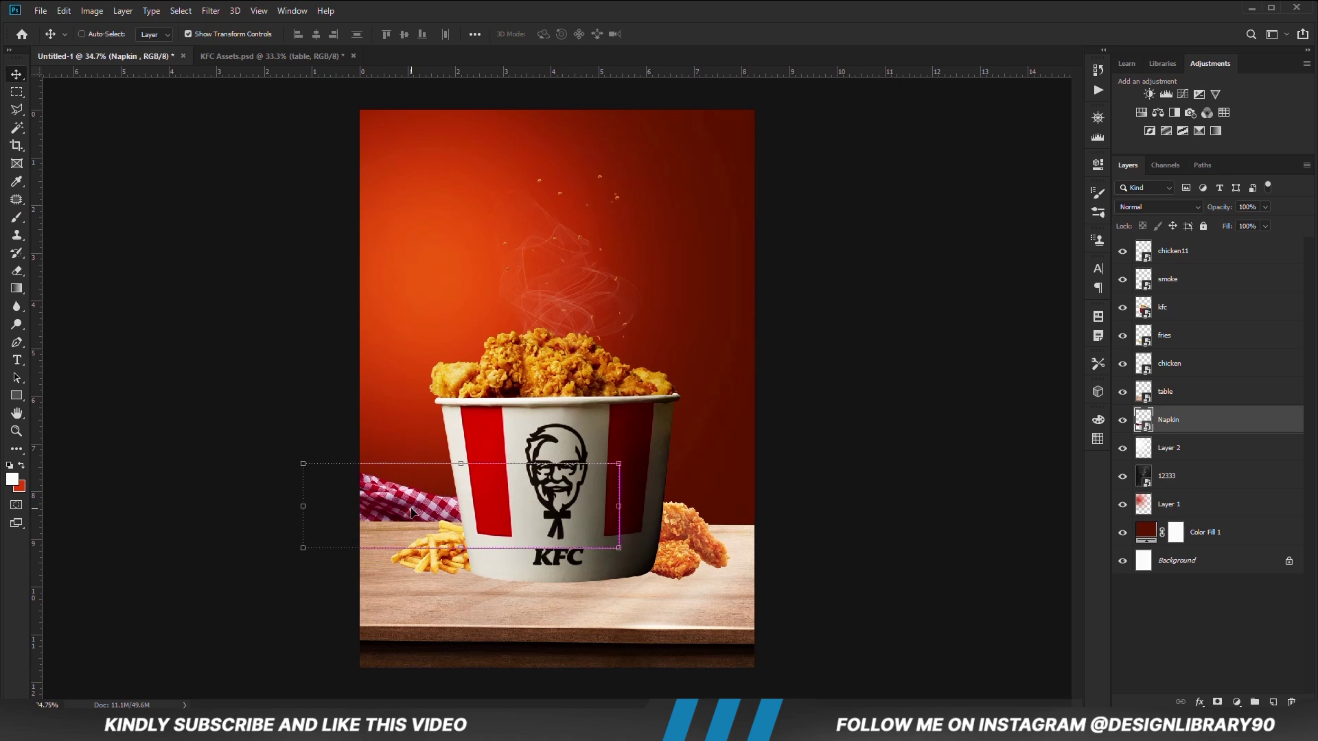
Duplicate the Napkin layer, flip the copy horizontally, and place it behind the bucket's right side.
{"action": "key", "text": "ctrl+j"}
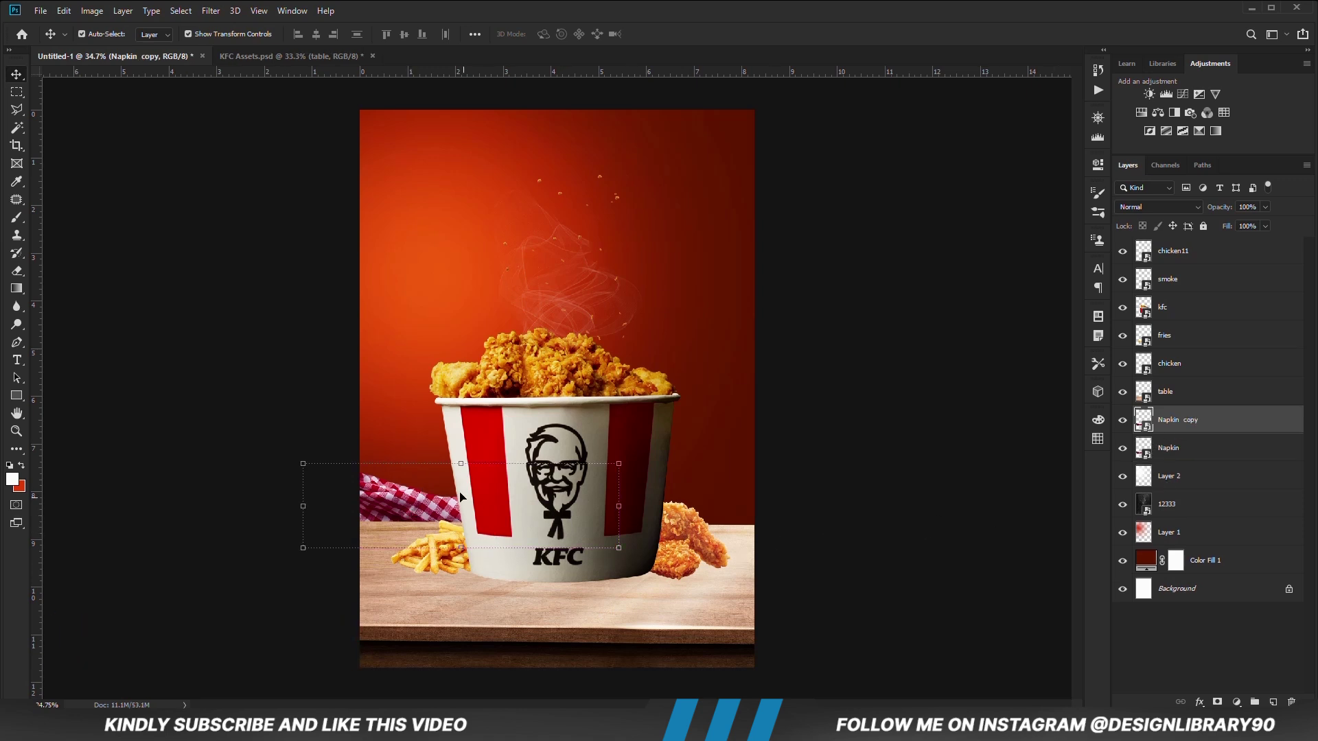
{"action": "key", "text": "ctrl+t"}
{"action": "left_click_drag", "start_coordinate": [407, 519], "coordinate": [760, 518]}
{"action": "right_click", "coordinate": [730, 516]}
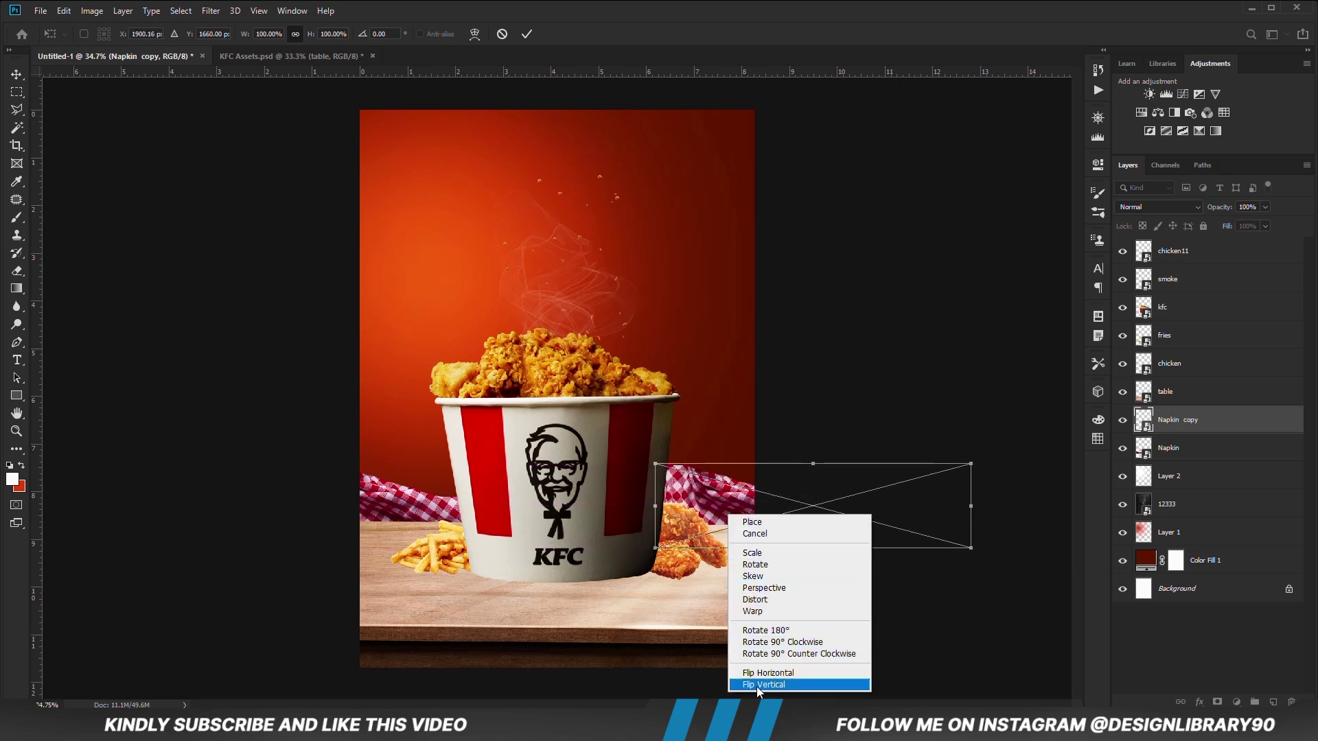
{"action": "left_click", "coordinate": [779, 680]}
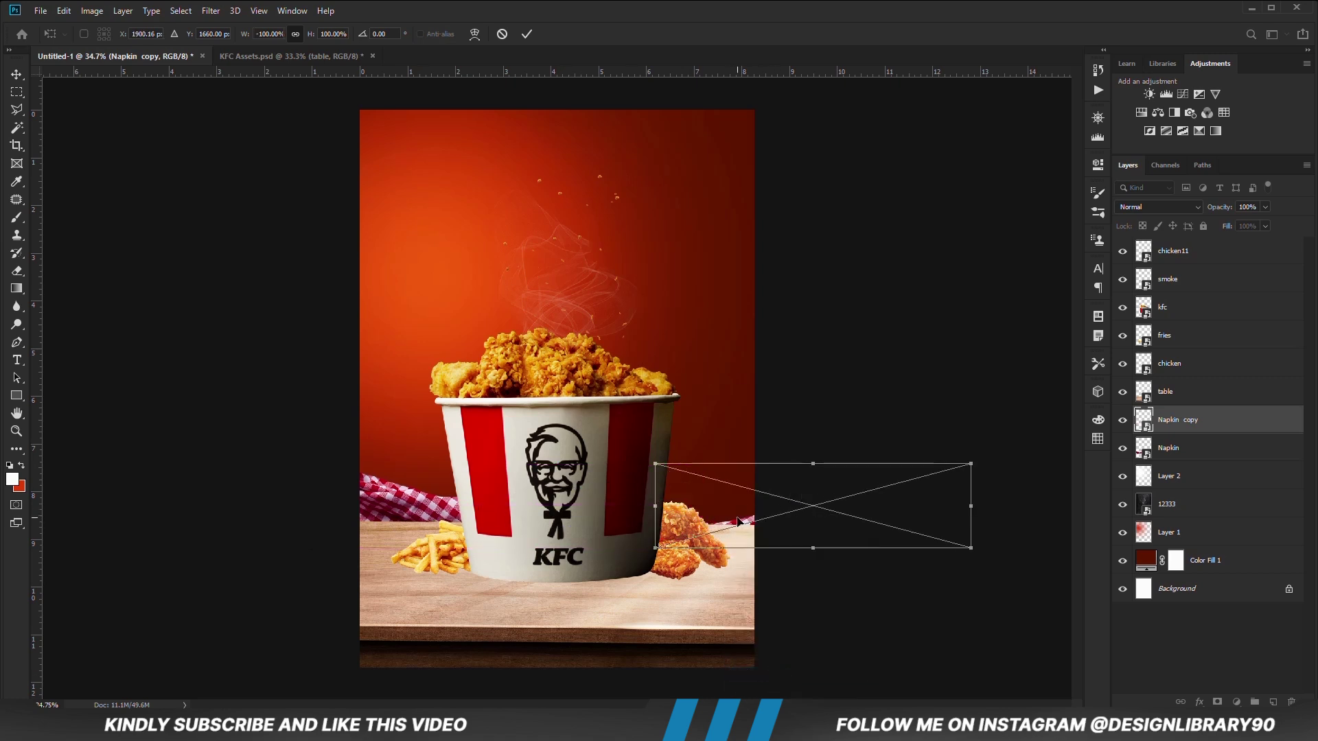
{"action": "left_click_drag", "start_coordinate": [854, 530], "coordinate": [733, 533]}
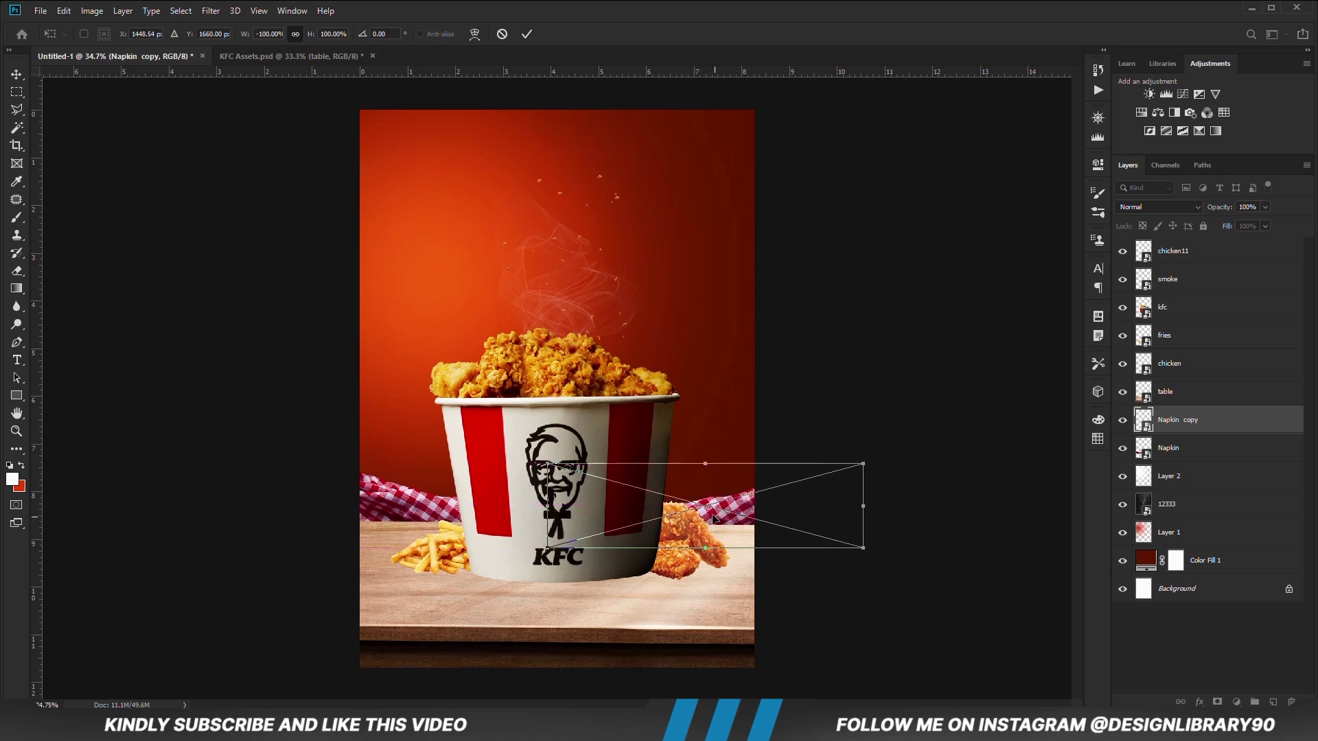
{"action": "key", "text": "Return"}
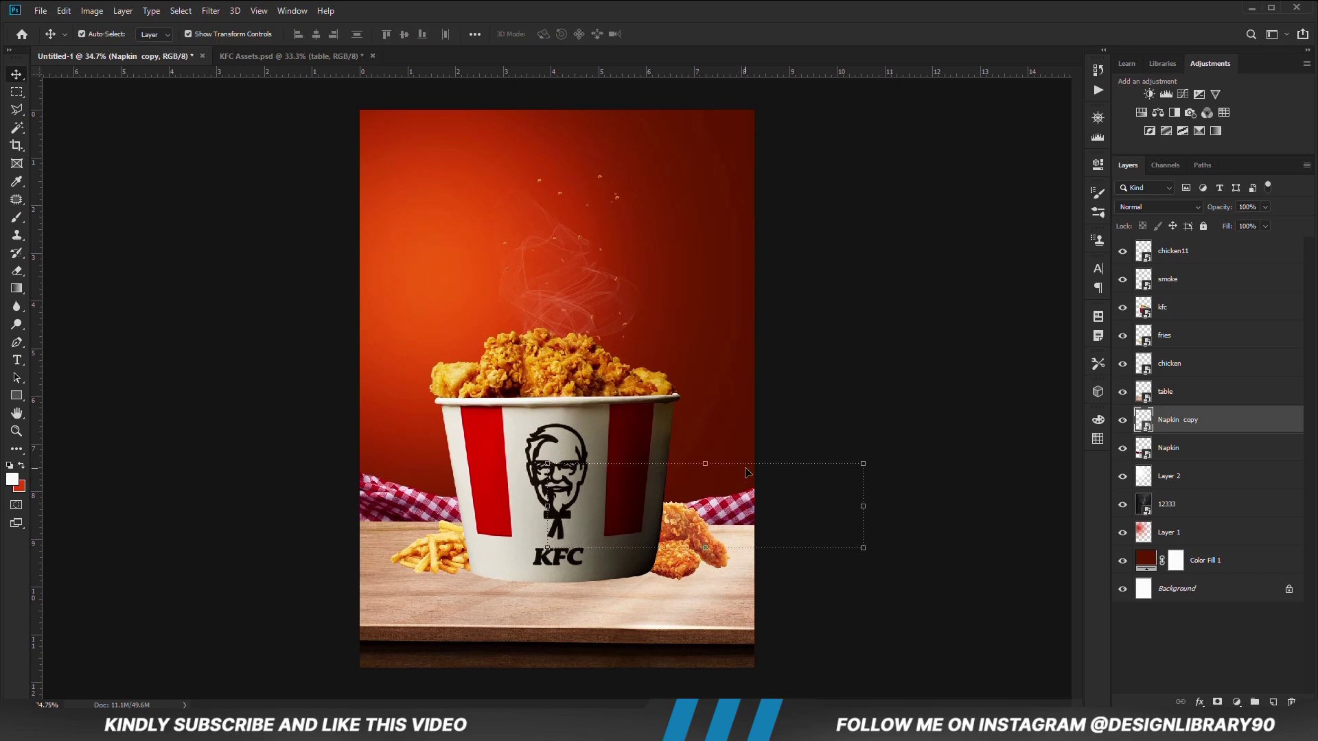
{"action": "left_click", "coordinate": [827, 412]}
Add a Curves adjustment layer above all layers that slightly darkens the shadows, and lower its opacity to 76%.
{"action": "left_click", "coordinate": [1226, 702]}
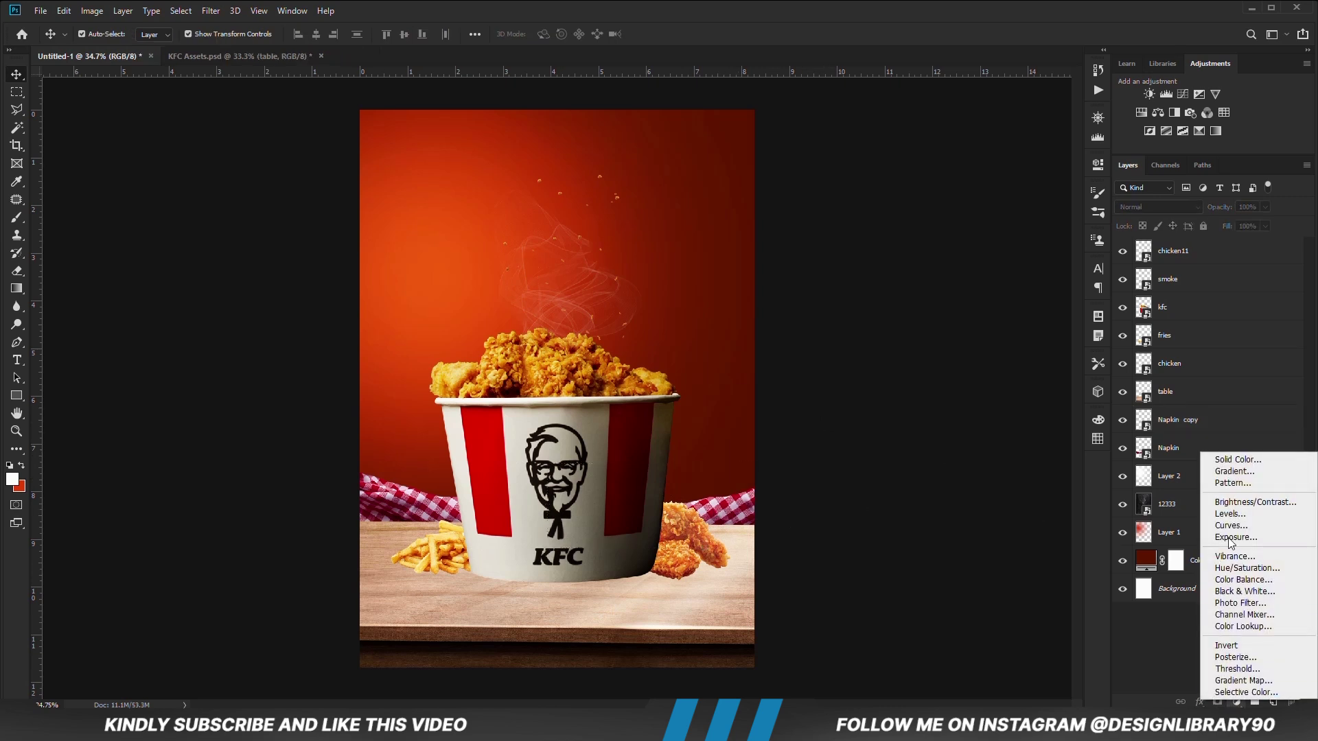
{"action": "left_click", "coordinate": [1230, 521]}
{"action": "left_click", "coordinate": [961, 343]}
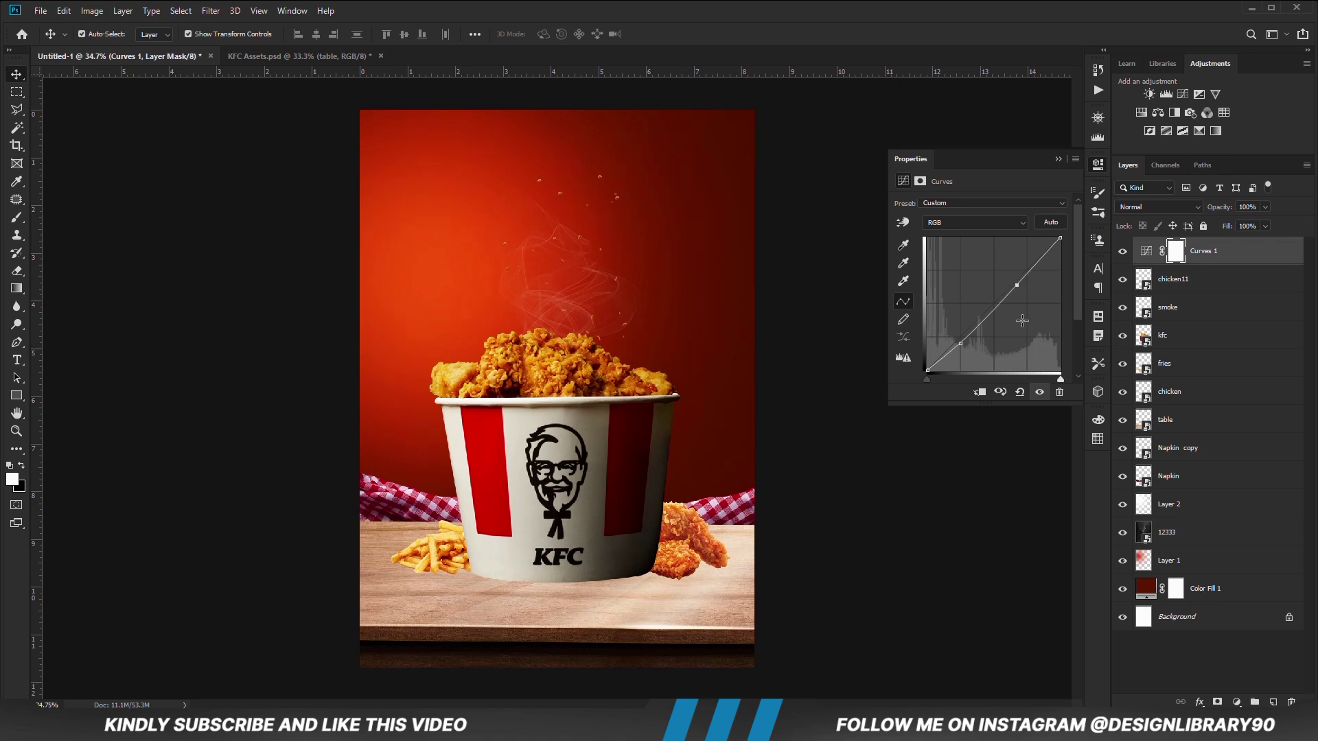
{"action": "left_click", "coordinate": [1038, 392]}
{"action": "left_click", "coordinate": [1038, 392]}
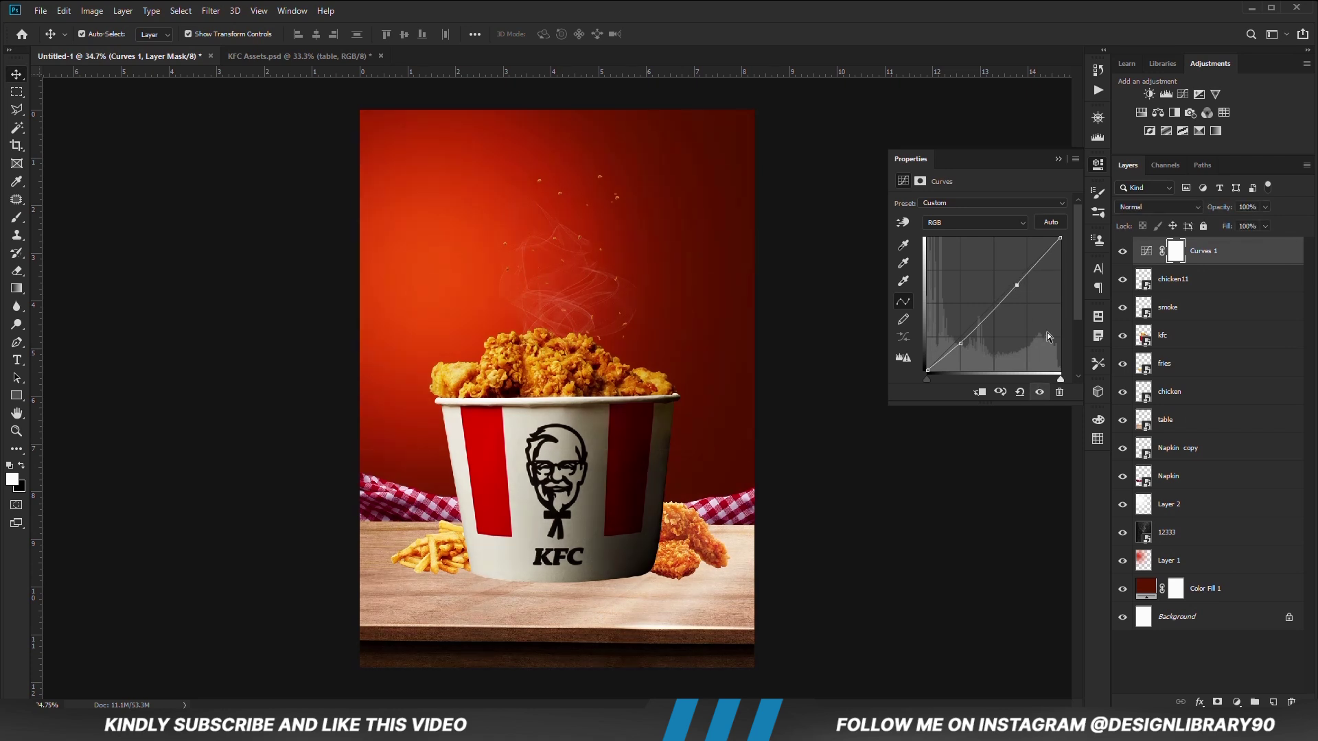
{"action": "left_click", "coordinate": [1061, 160]}
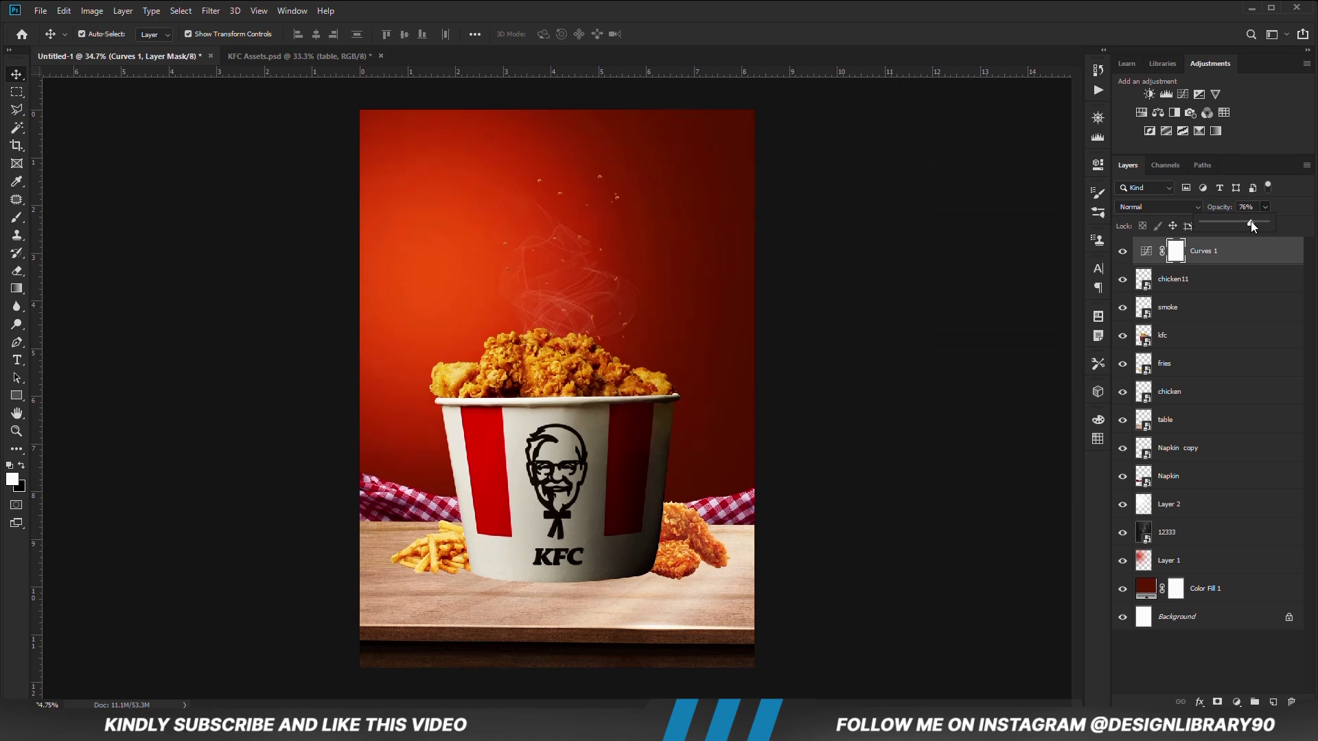
{"action": "left_click", "coordinate": [896, 461]}
Nudge the fries slightly down beside the bucket.
{"action": "left_click", "coordinate": [450, 550]}
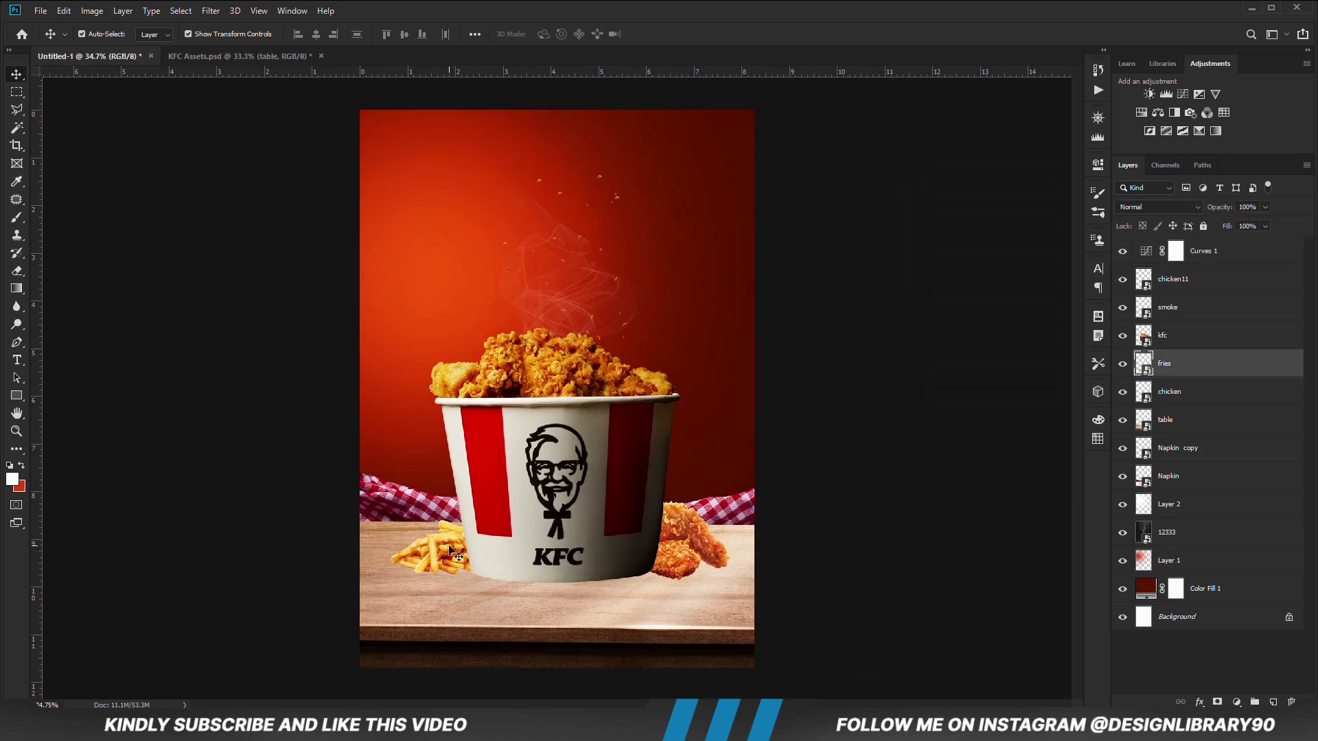
{"action": "key", "text": "Down"}
{"action": "key", "text": "Down"}
{"action": "key", "text": "Down"}
{"action": "key", "text": "Down"}
{"action": "key", "text": "Down"}
{"action": "key", "text": "Down"}
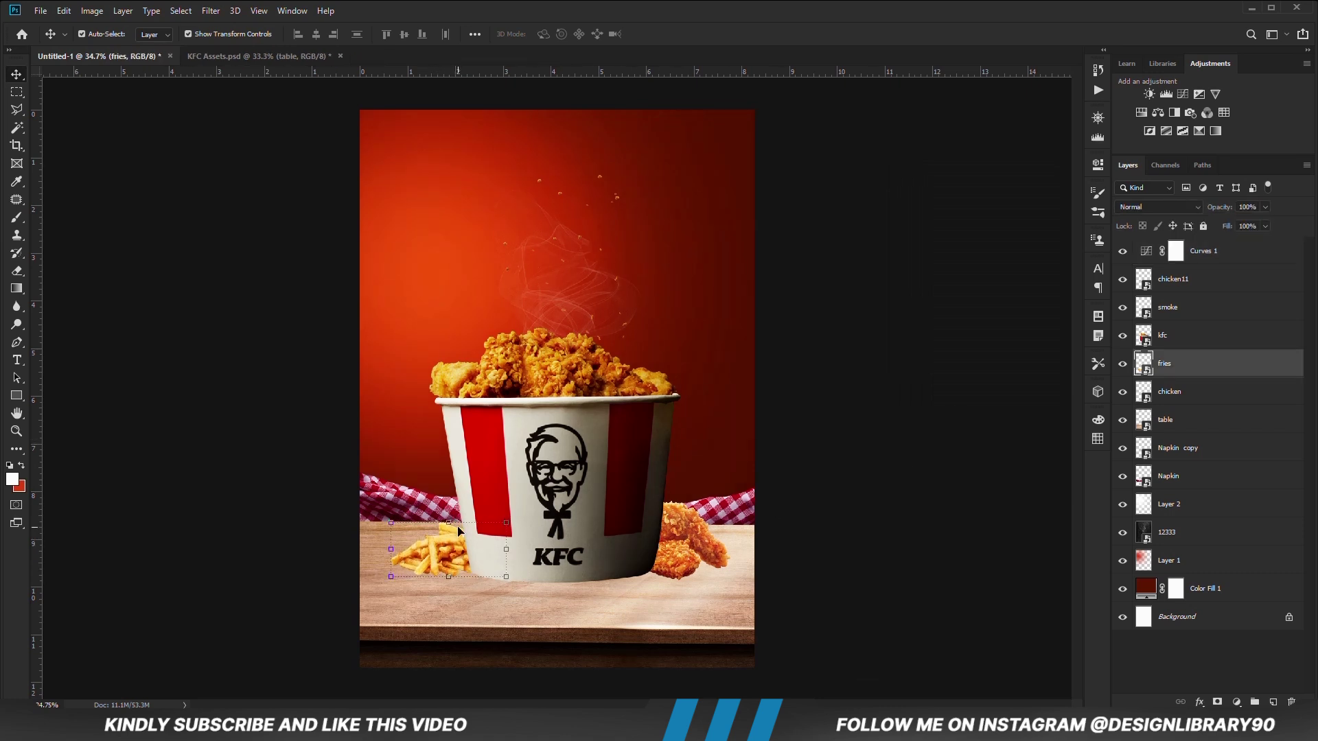
Nudge the chicken pieces slightly up beside the bucket's right side.
{"action": "left_click", "coordinate": [701, 562]}
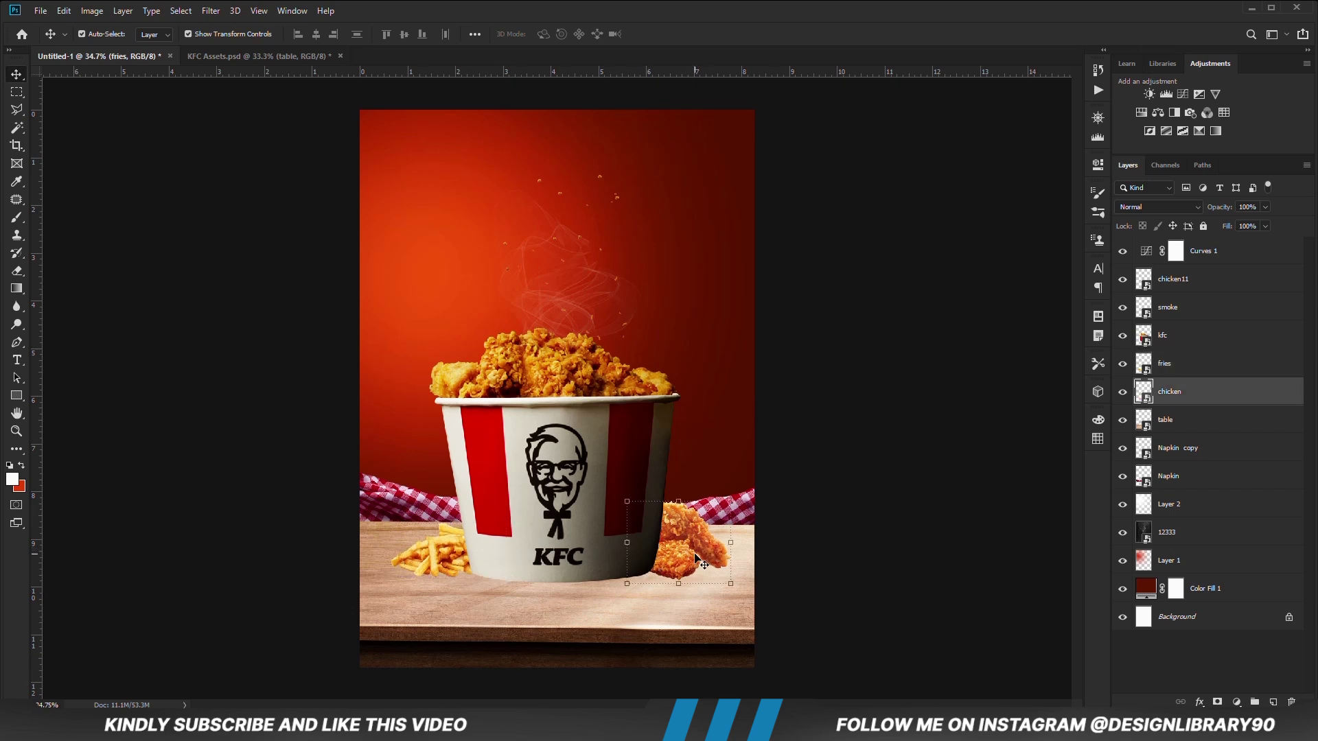
{"action": "mouse_move", "coordinate": [696, 553]}
{"action": "left_mouse_down"}
{"action": "mouse_move", "coordinate": [701, 542]}
{"action": "mouse_move", "coordinate": [676, 556]}
{"action": "left_mouse_up"}
{"action": "key", "text": "ctrl+z"}
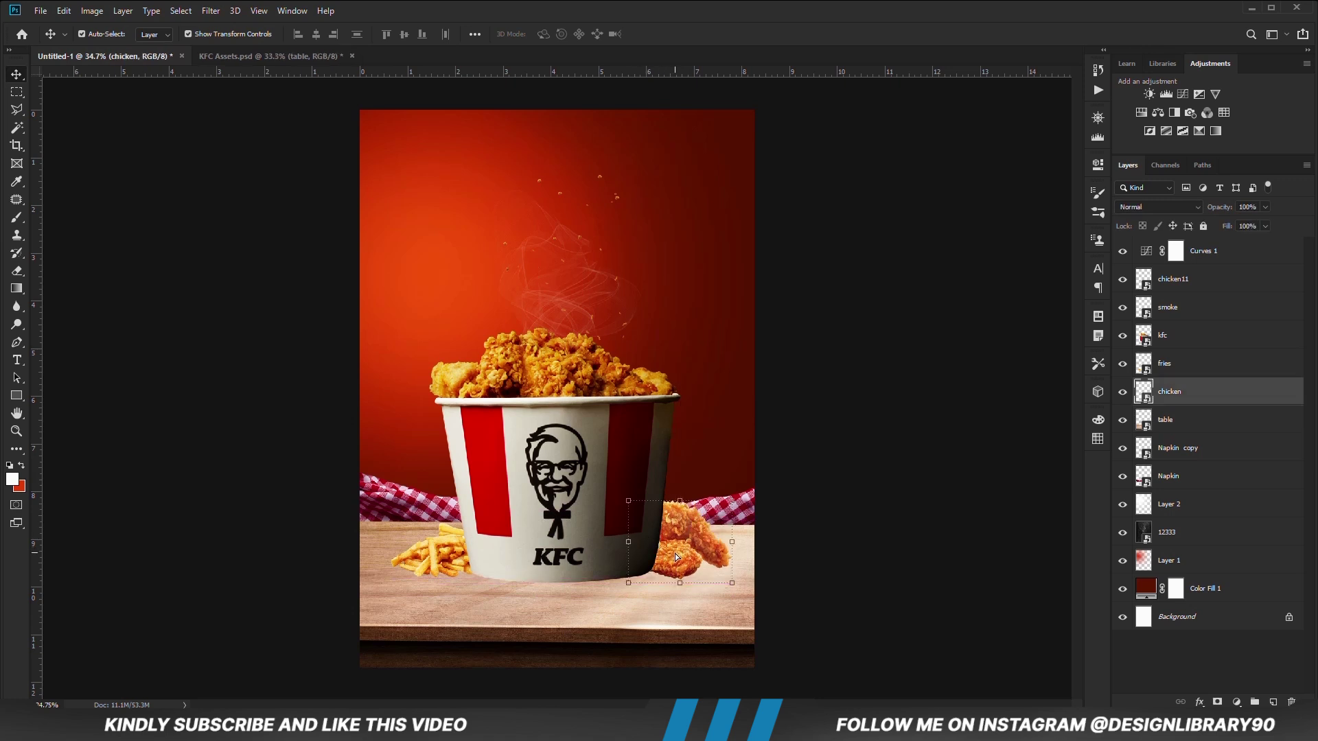
{"action": "key", "text": "Up"}
{"action": "key", "text": "Up"}
{"action": "key", "text": "Up"}
{"action": "key", "text": "Up"}
{"action": "key", "text": "Up"}
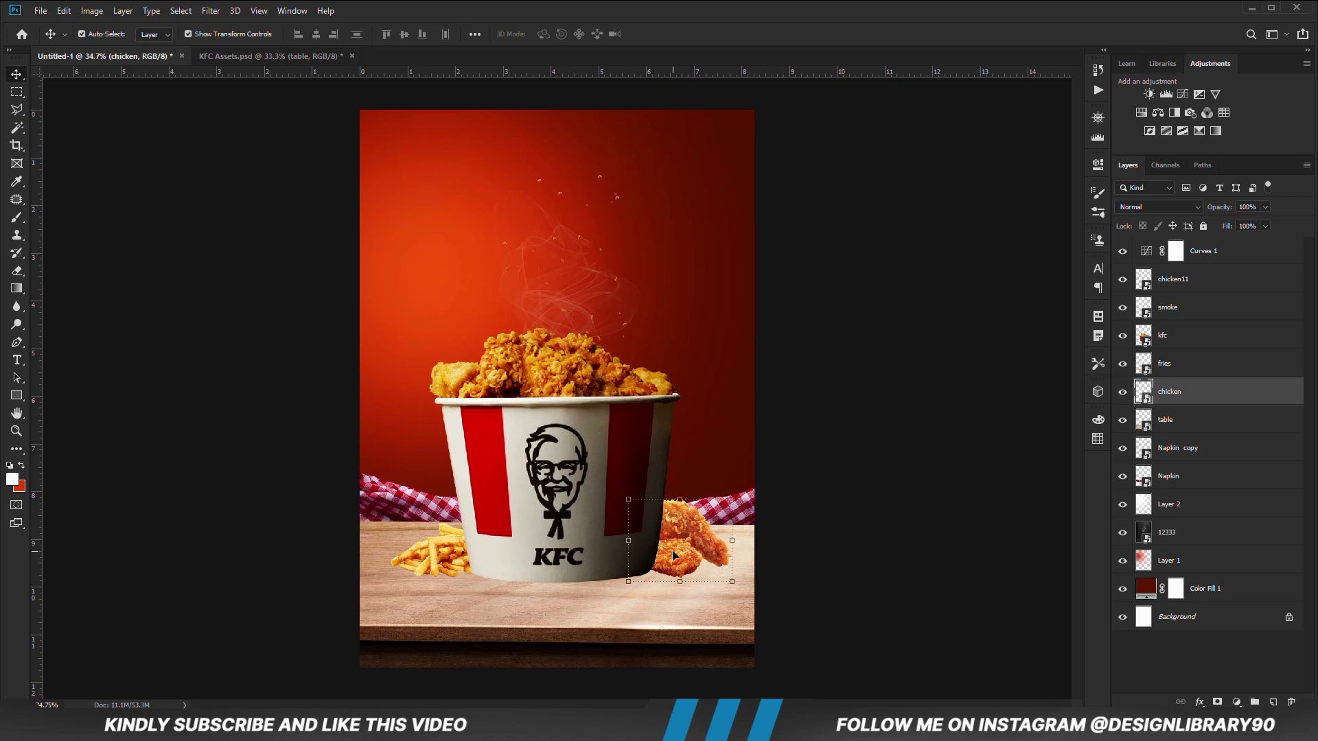
{"action": "left_click", "coordinate": [805, 558]}
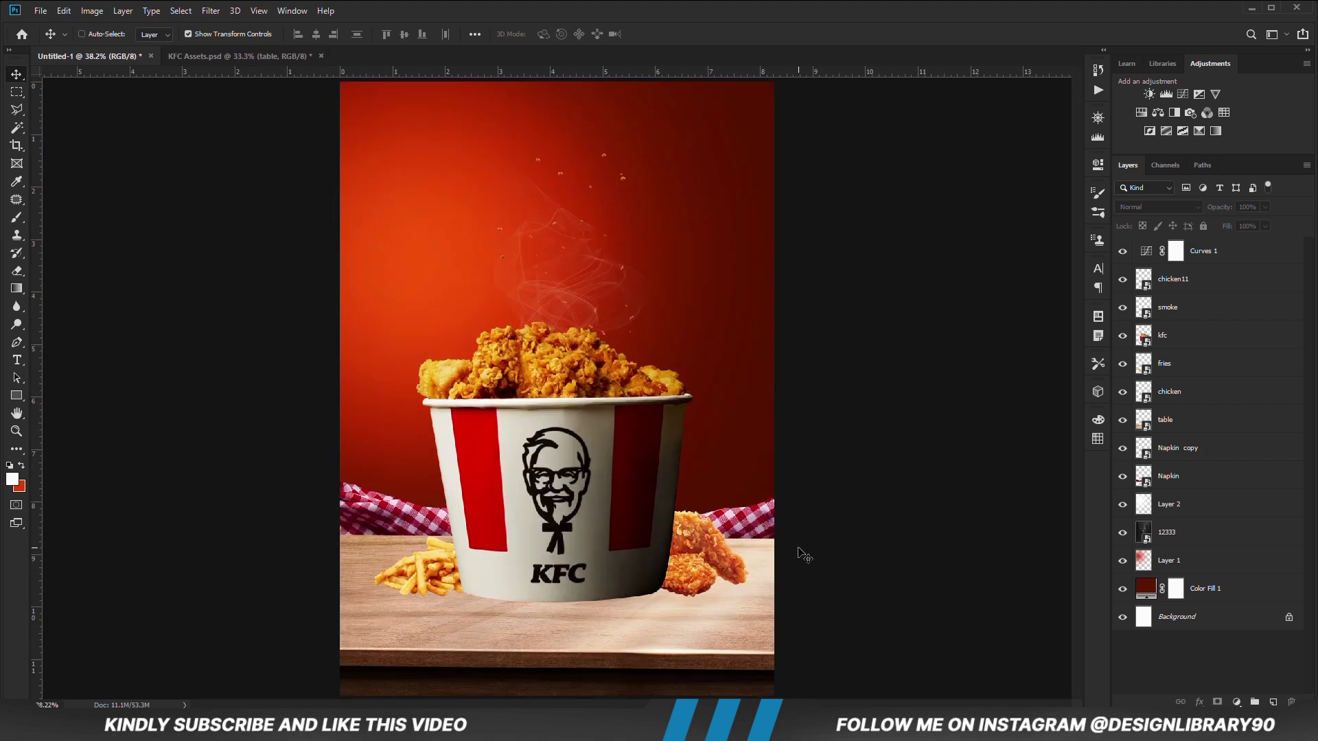
Add an Exposure adjustment layer clipped to the table layer with exposure set to -3.67.
{"action": "key", "text": "ctrl+minus"}
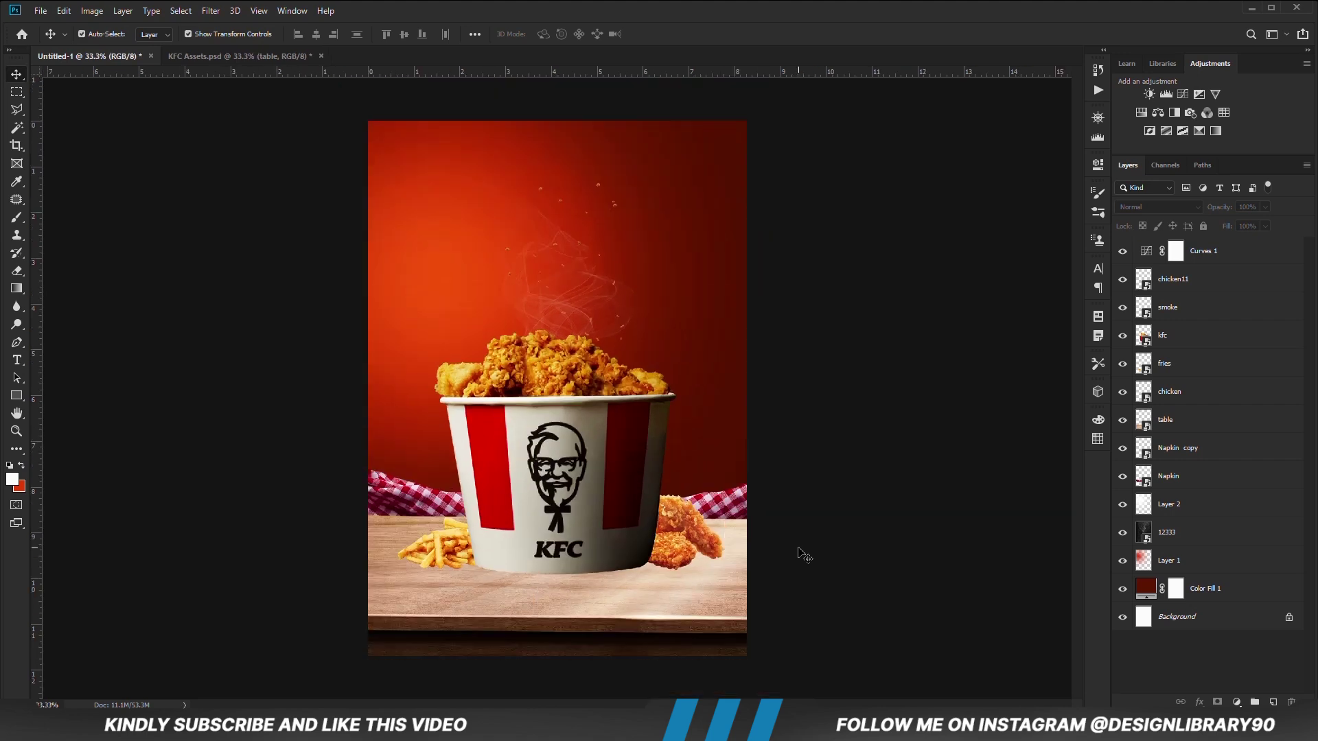
{"action": "left_click", "coordinate": [681, 626]}
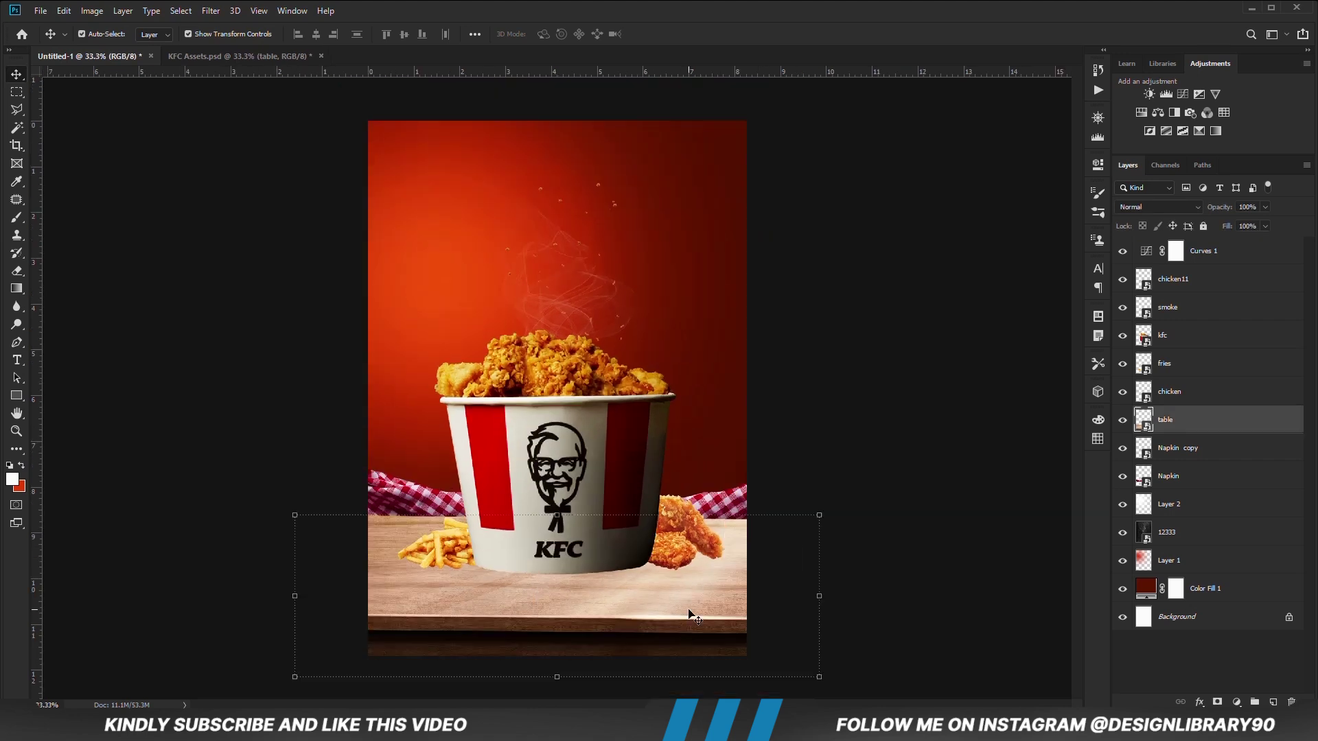
{"action": "left_click", "coordinate": [1123, 420]}
{"action": "left_click", "coordinate": [1123, 421]}
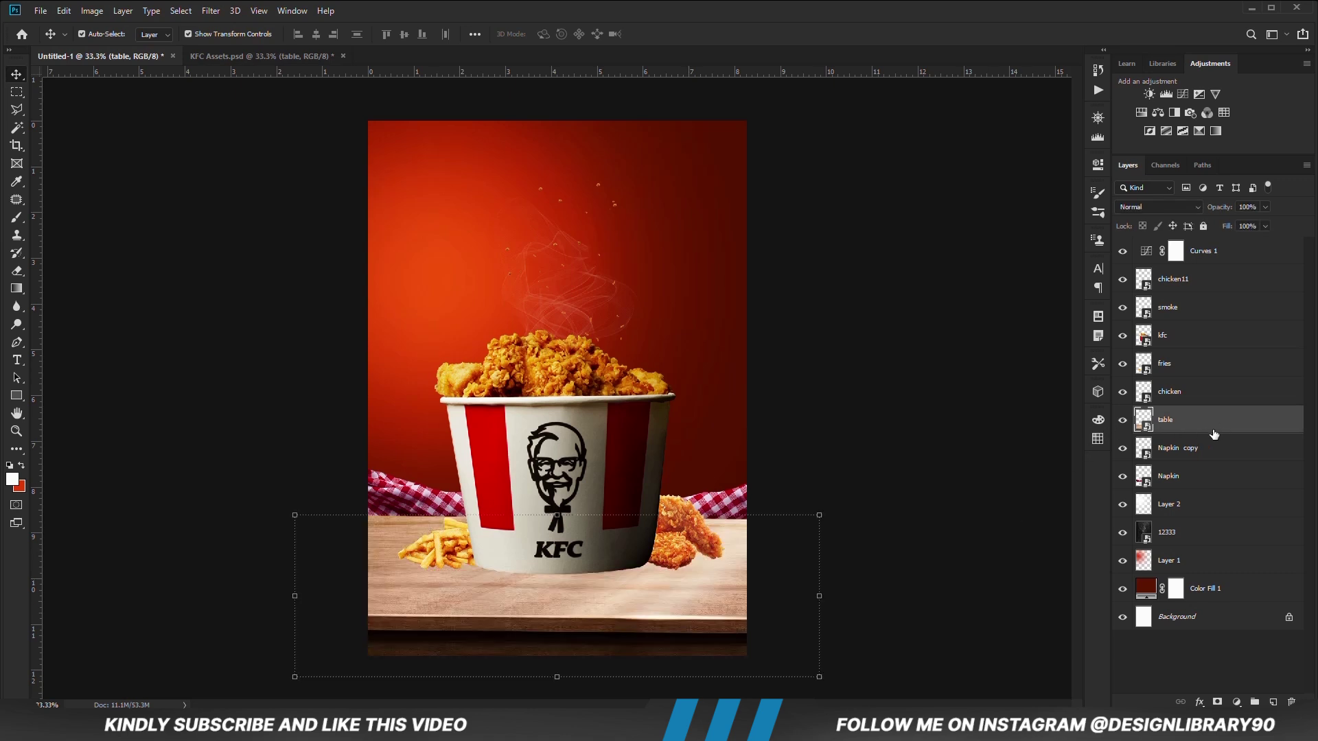
{"action": "left_click", "coordinate": [1237, 701]}
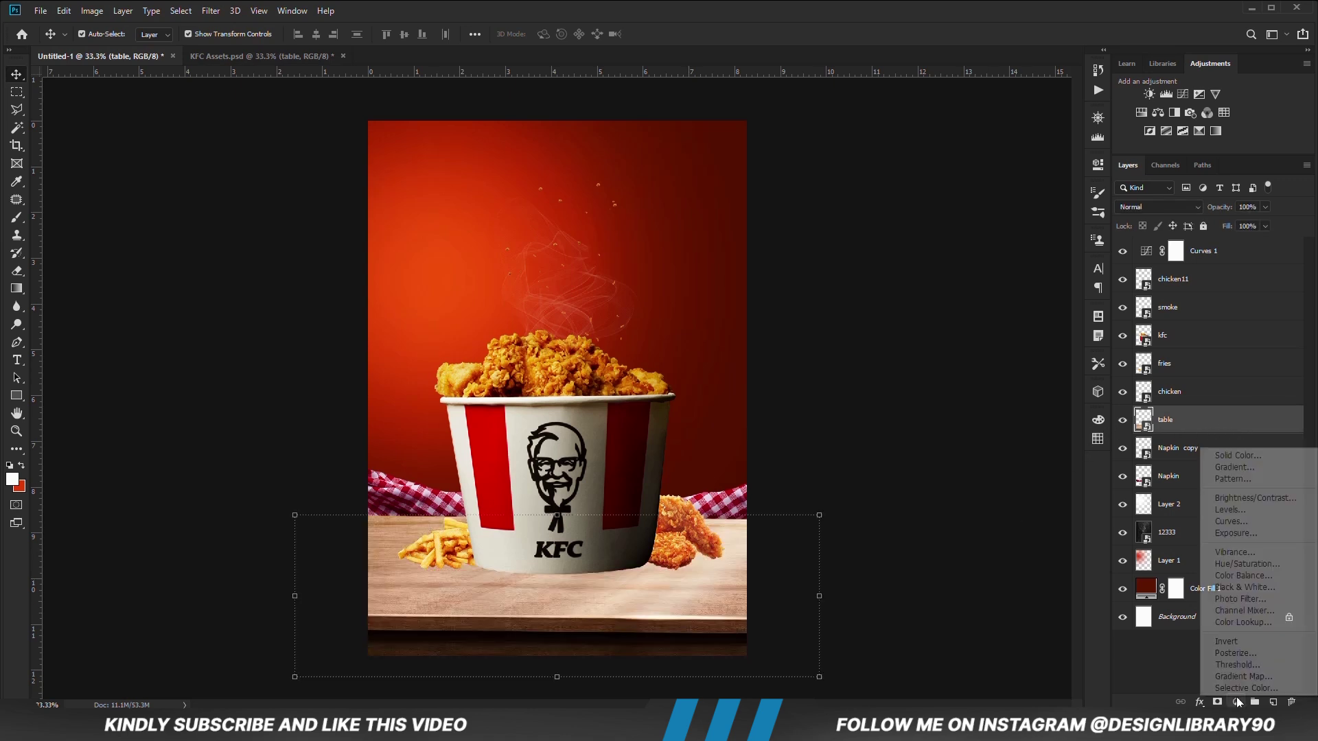
{"action": "left_click", "coordinate": [1225, 534]}
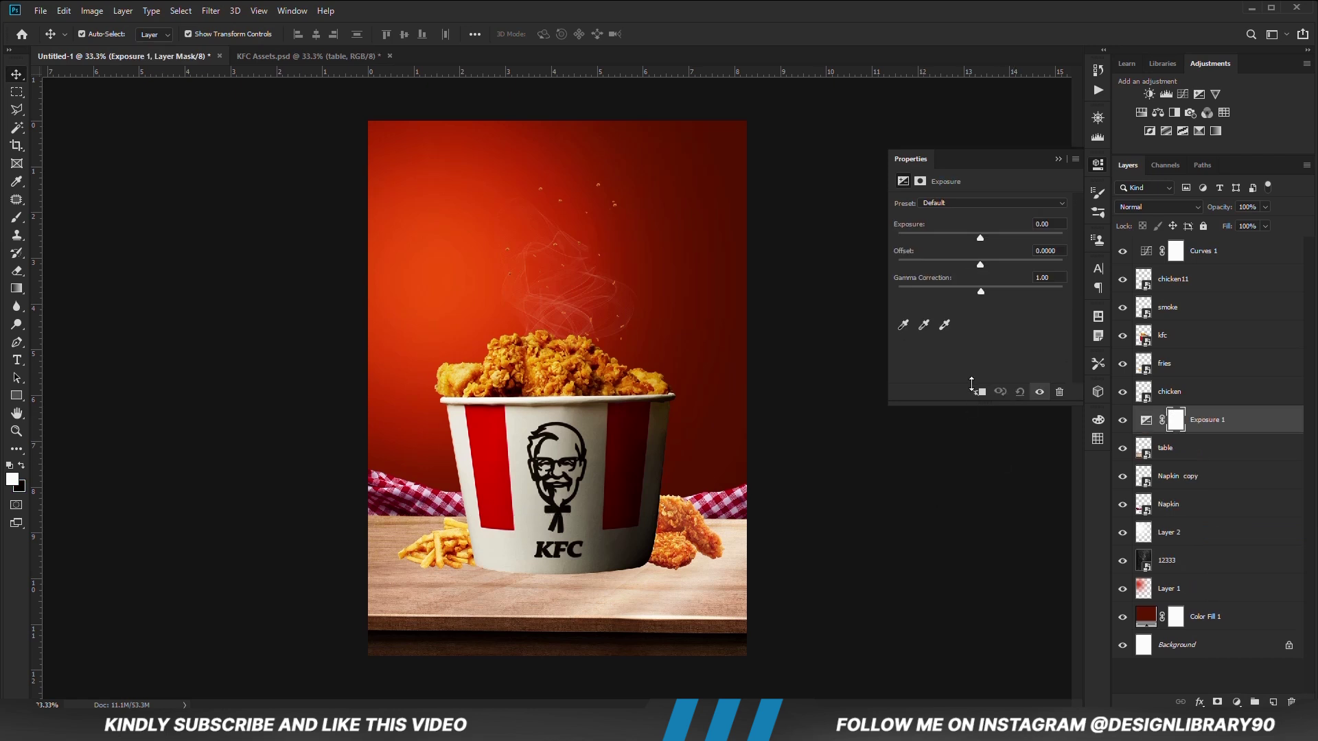
{"action": "left_click", "coordinate": [980, 392]}
{"action": "left_click_drag", "start_coordinate": [947, 241], "coordinate": [935, 241]}
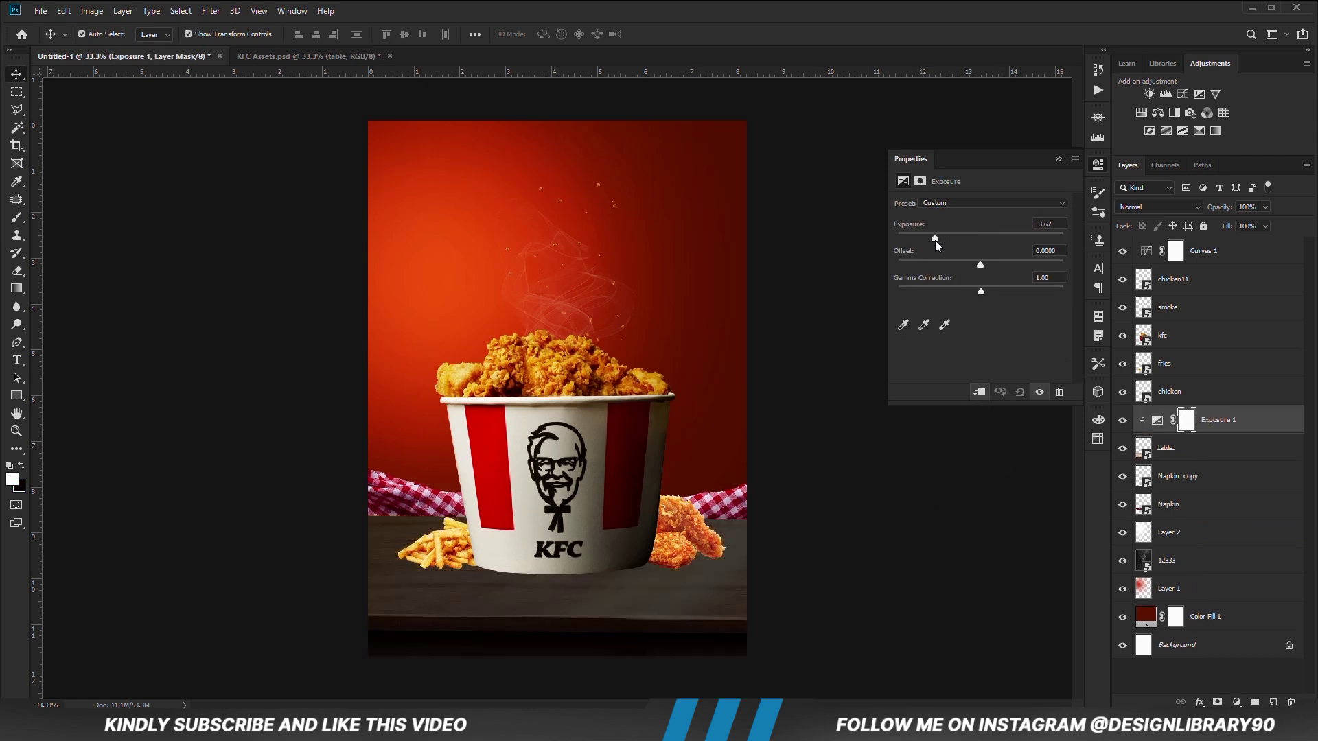
{"action": "left_click", "coordinate": [1058, 159]}
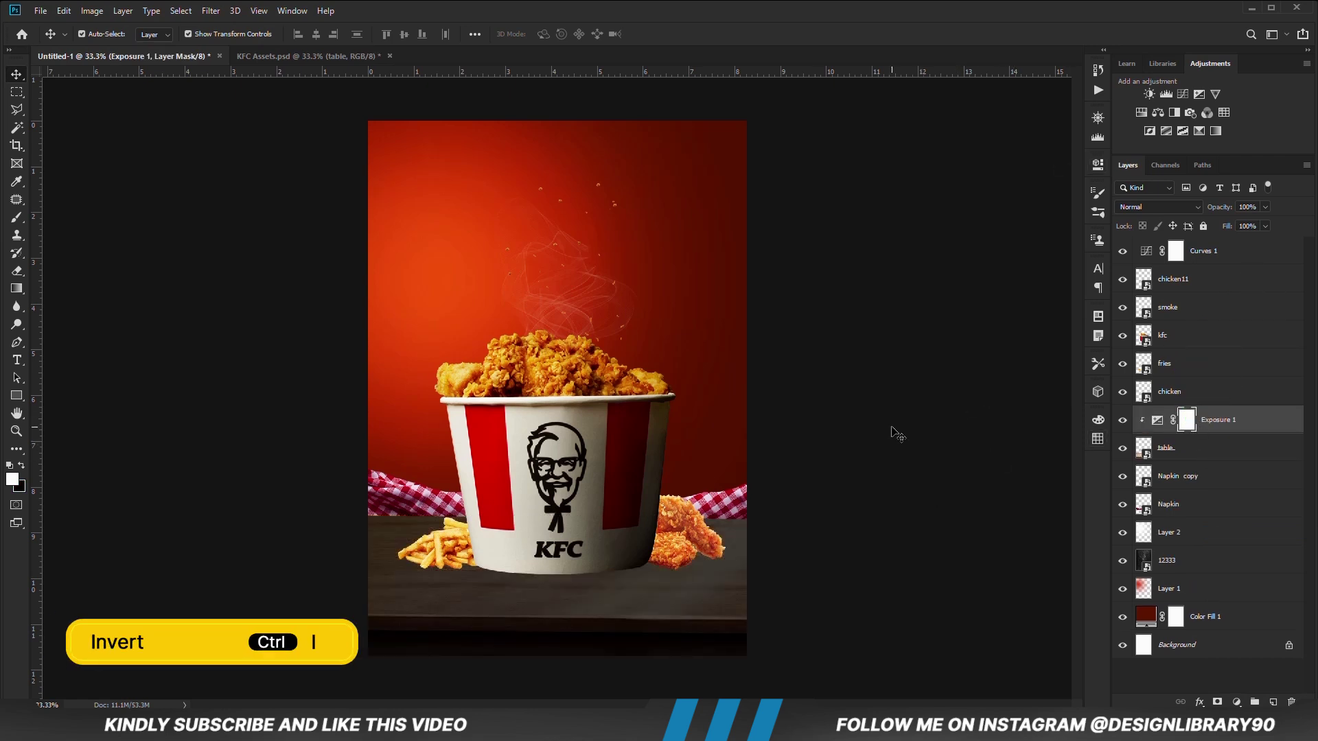
Invert the table Exposure layer's mask and set up a soft, flat elliptical brush of 2300 px at 17% opacity.
{"action": "key", "text": "ctrl+i"}
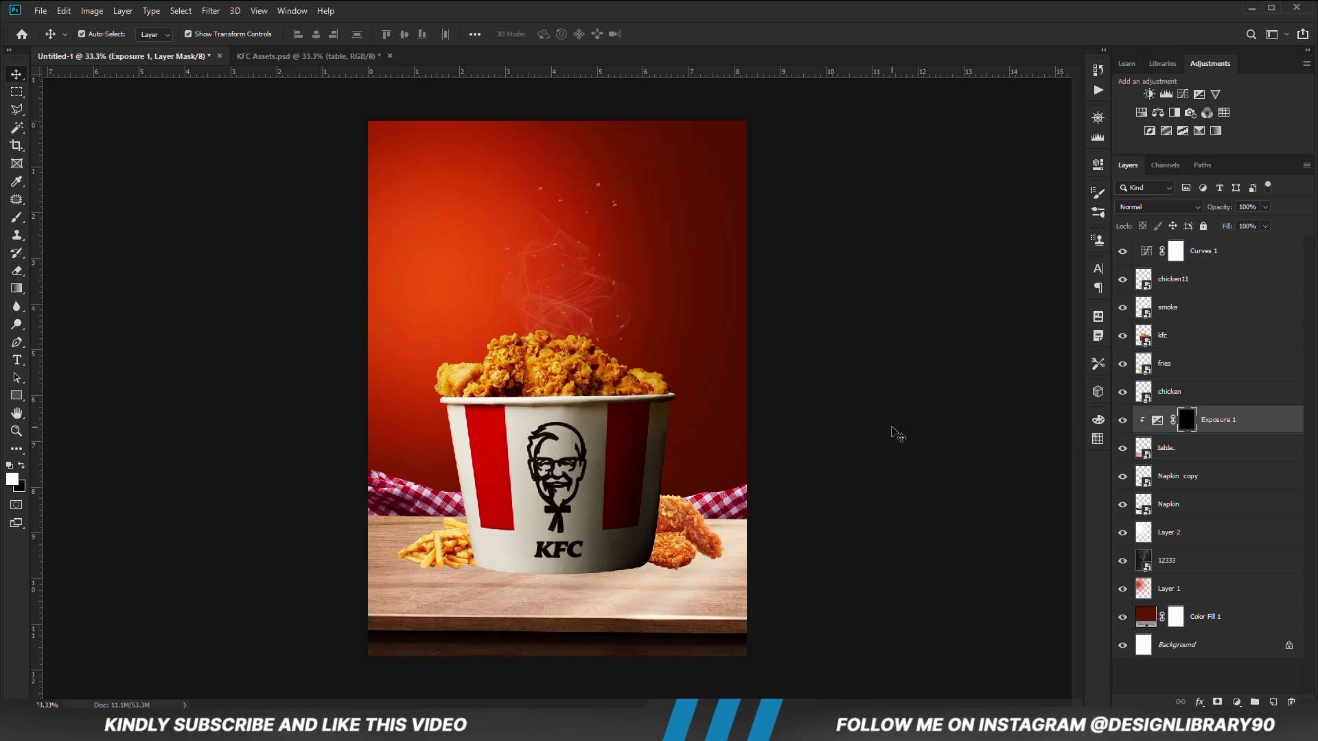
{"action": "key", "text": "b"}
{"action": "right_click", "coordinate": [661, 431]}
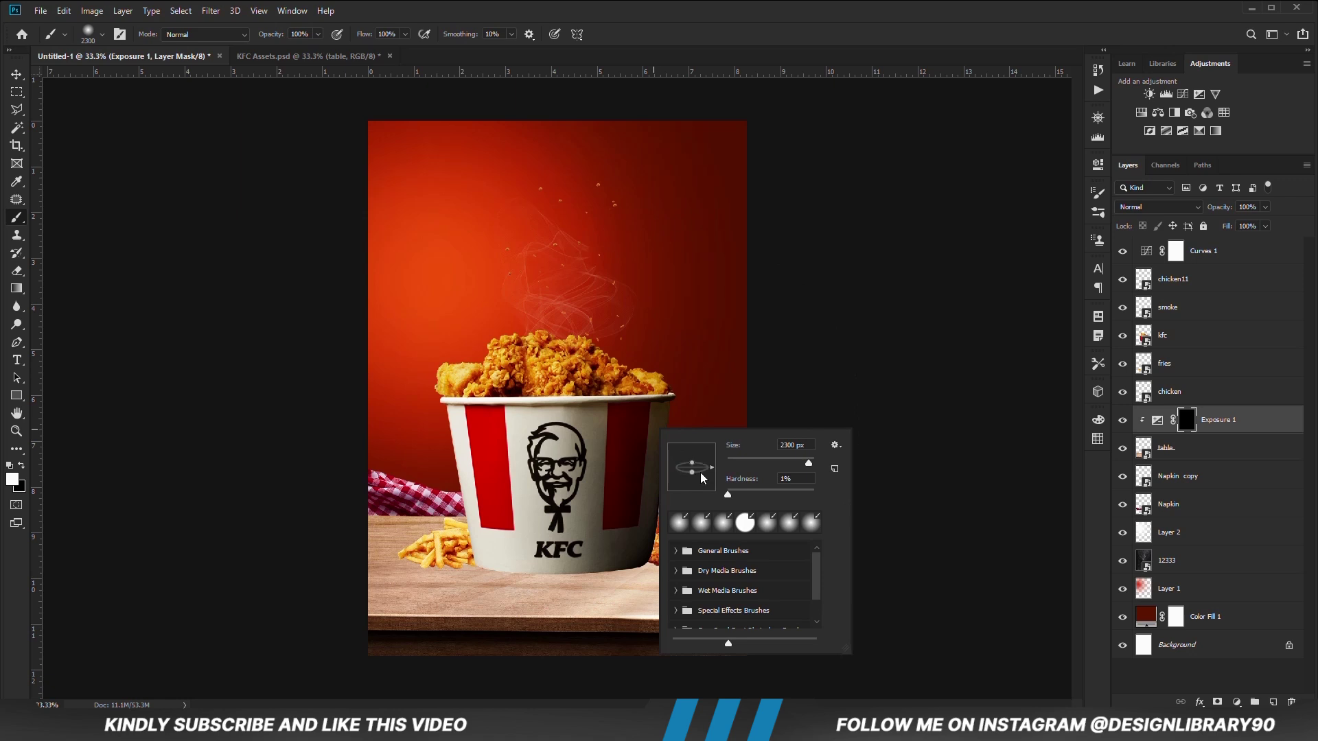
{"action": "left_click", "coordinate": [695, 44]}
{"action": "left_click", "coordinate": [317, 35]}
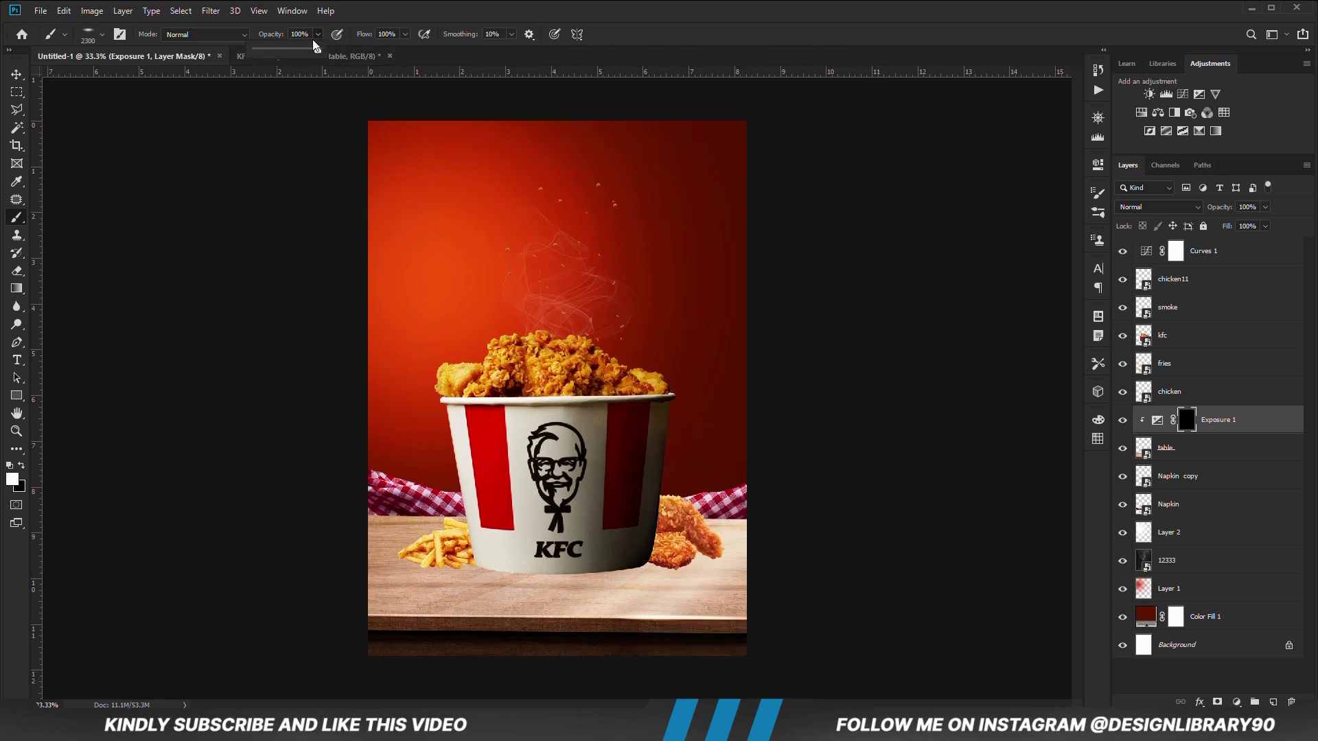
{"action": "right_click", "coordinate": [615, 536]}
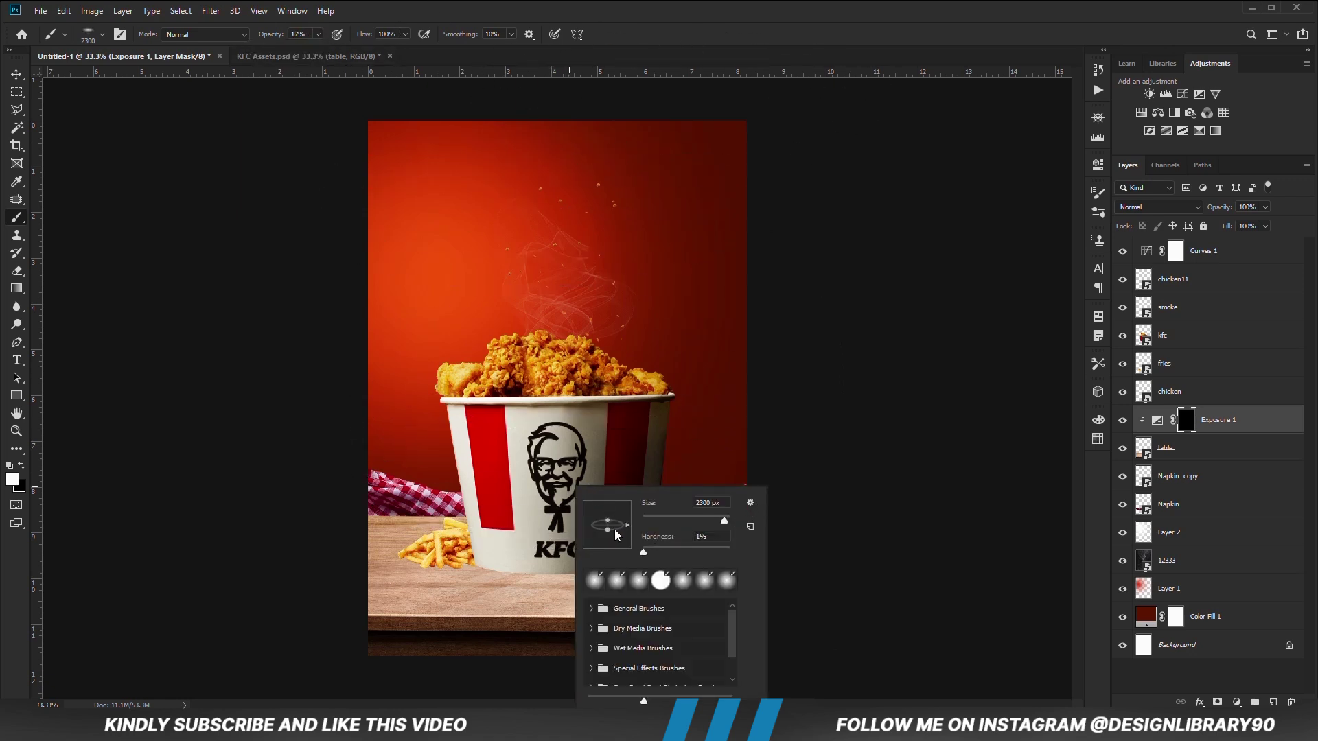
{"action": "left_click_drag", "start_coordinate": [609, 531], "coordinate": [609, 528]}
{"action": "left_click", "coordinate": [656, 5]}
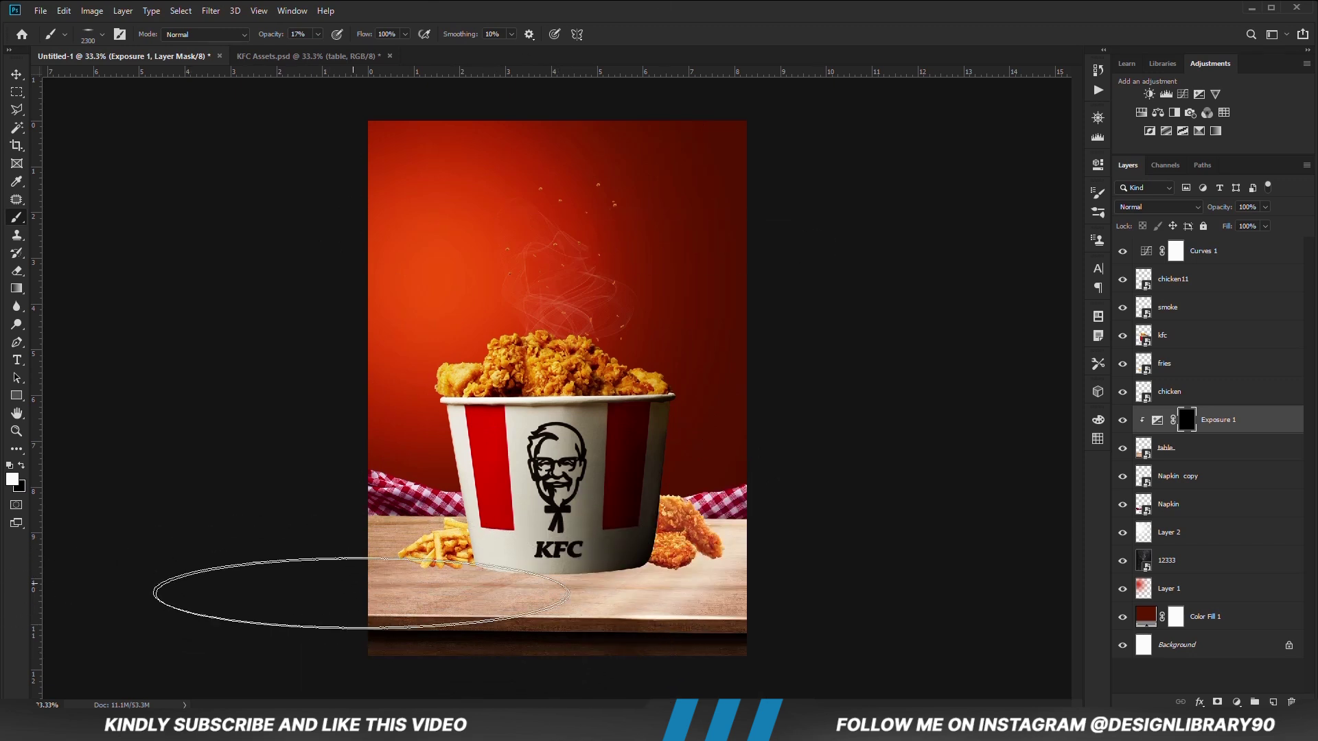
Paint white on the Exposure mask to gradually darken the table, reducing the brush to 1500 px.
{"action": "key", "text": "bracketleft"}
{"action": "key", "text": "bracketleft"}
{"action": "mouse_move", "coordinate": [750, 615]}
{"action": "left_mouse_down"}
{"action": "mouse_move", "coordinate": [748, 526]}
{"action": "mouse_move", "coordinate": [649, 546]}
{"action": "mouse_move", "coordinate": [622, 576]}
{"action": "left_mouse_up"}
{"action": "key", "text": "bracketleft"}
{"action": "key", "text": "bracketleft"}
{"action": "key", "text": "bracketleft"}
{"action": "key", "text": "bracketleft"}
{"action": "key", "text": "bracketleft"}
{"action": "key", "text": "bracketleft"}
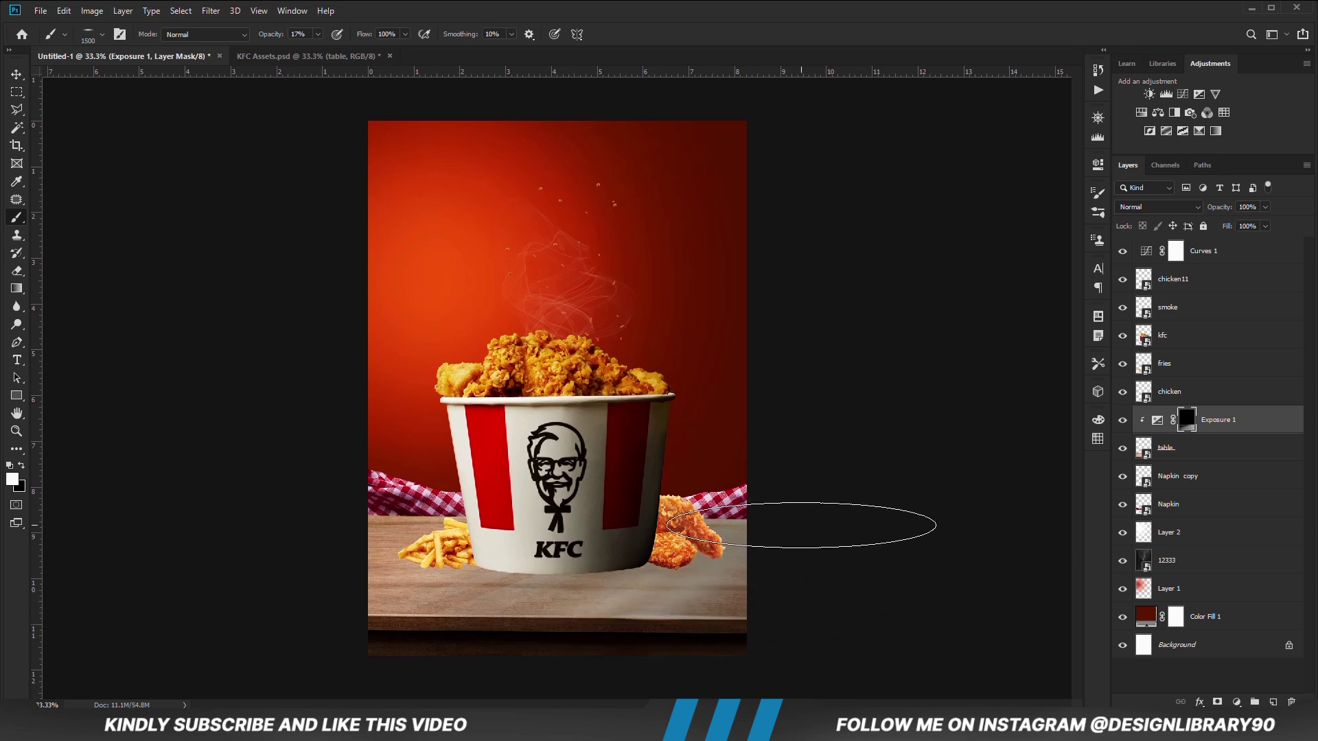
Compare the table with and without its Exposure adjustment and lower the adjustment's opacity to 90%.
{"action": "left_click", "coordinate": [1123, 421]}
{"action": "left_click", "coordinate": [1124, 426]}
{"action": "left_click", "coordinate": [1260, 222]}
{"action": "left_click", "coordinate": [1225, 423]}
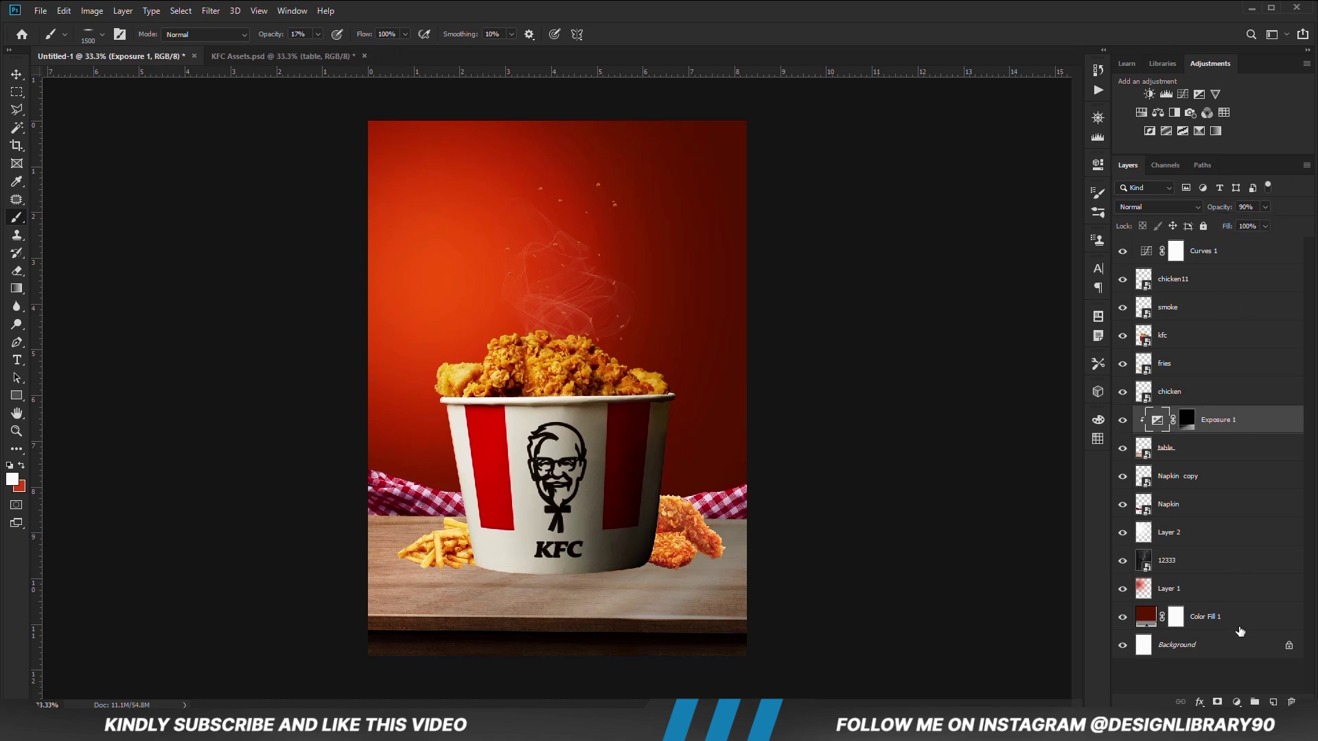
Add a Solid Color fill layer above the table's Exposure adjustment, using the hex colour 621a04 copied from Notepad.
{"action": "left_click", "coordinate": [1236, 702]}
{"action": "left_click", "coordinate": [1234, 465]}
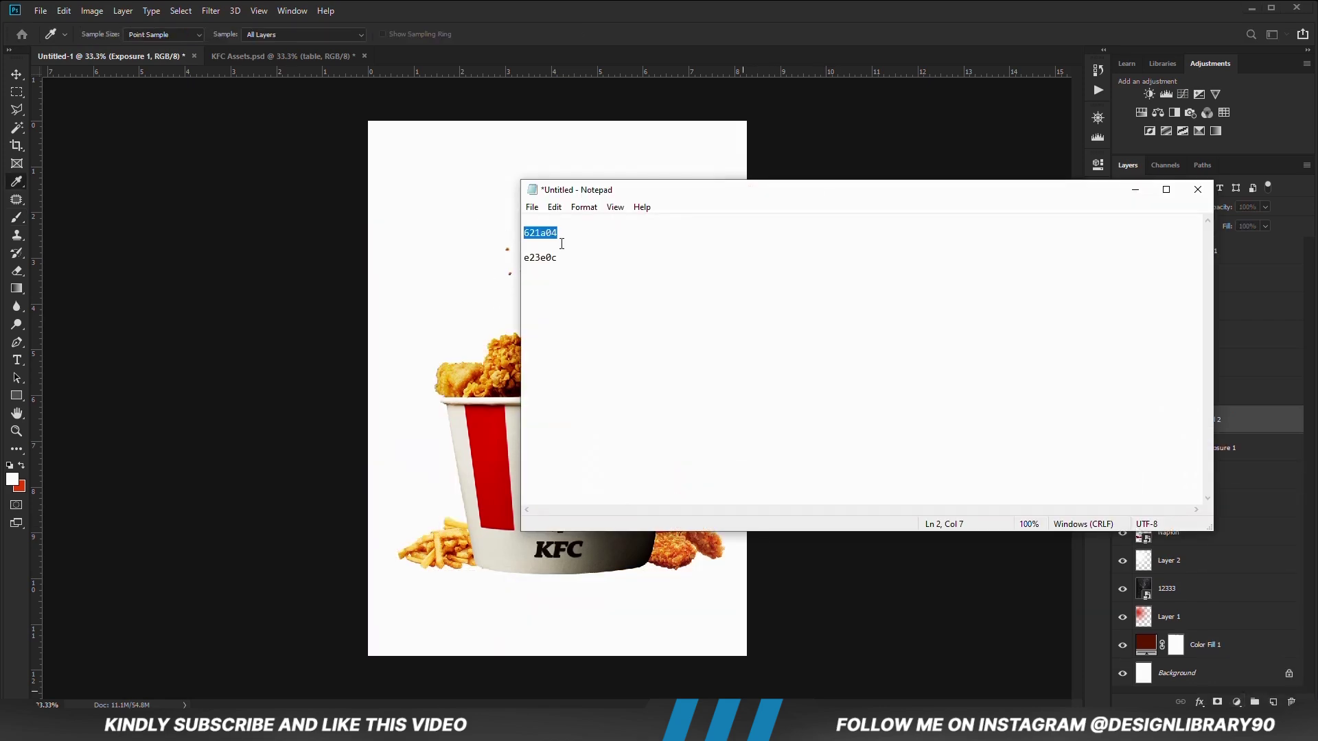
{"action": "right_click", "coordinate": [545, 235]}
{"action": "left_click", "coordinate": [559, 277]}
{"action": "left_click", "coordinate": [731, 19]}
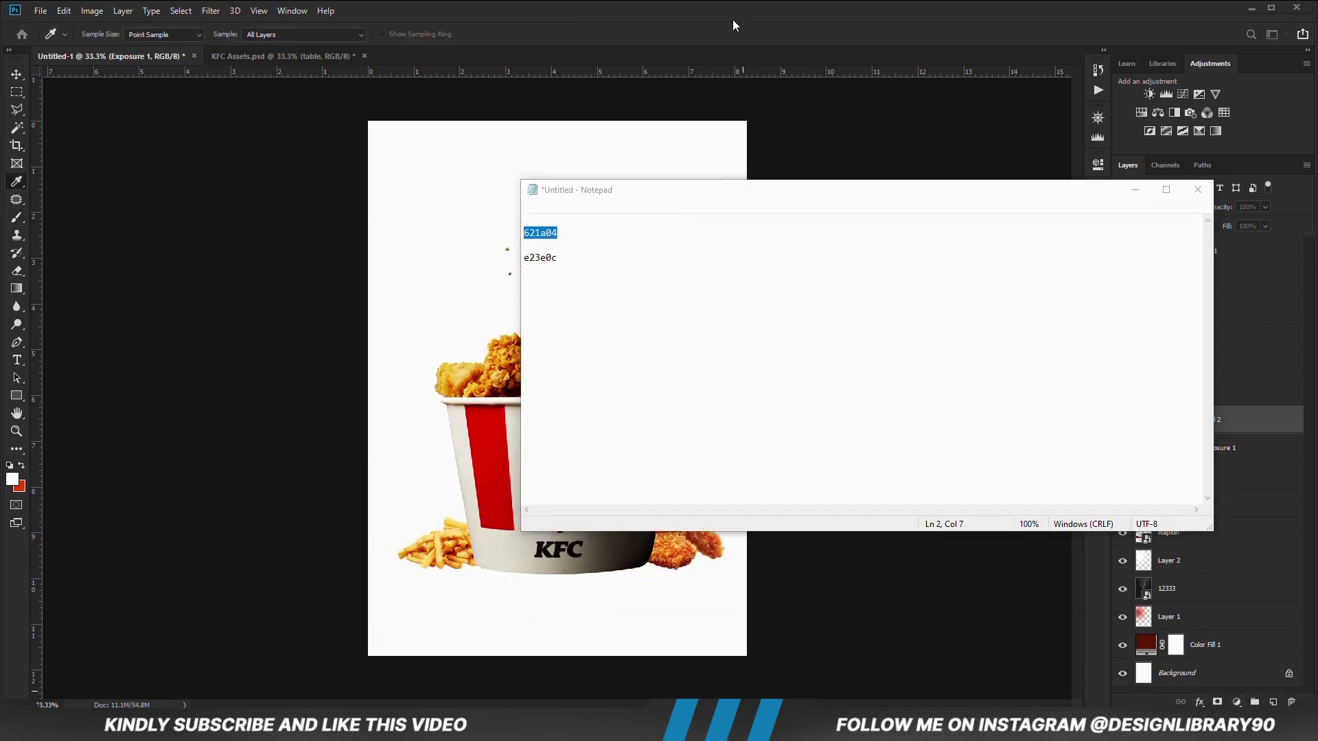
{"action": "right_click", "coordinate": [963, 457]}
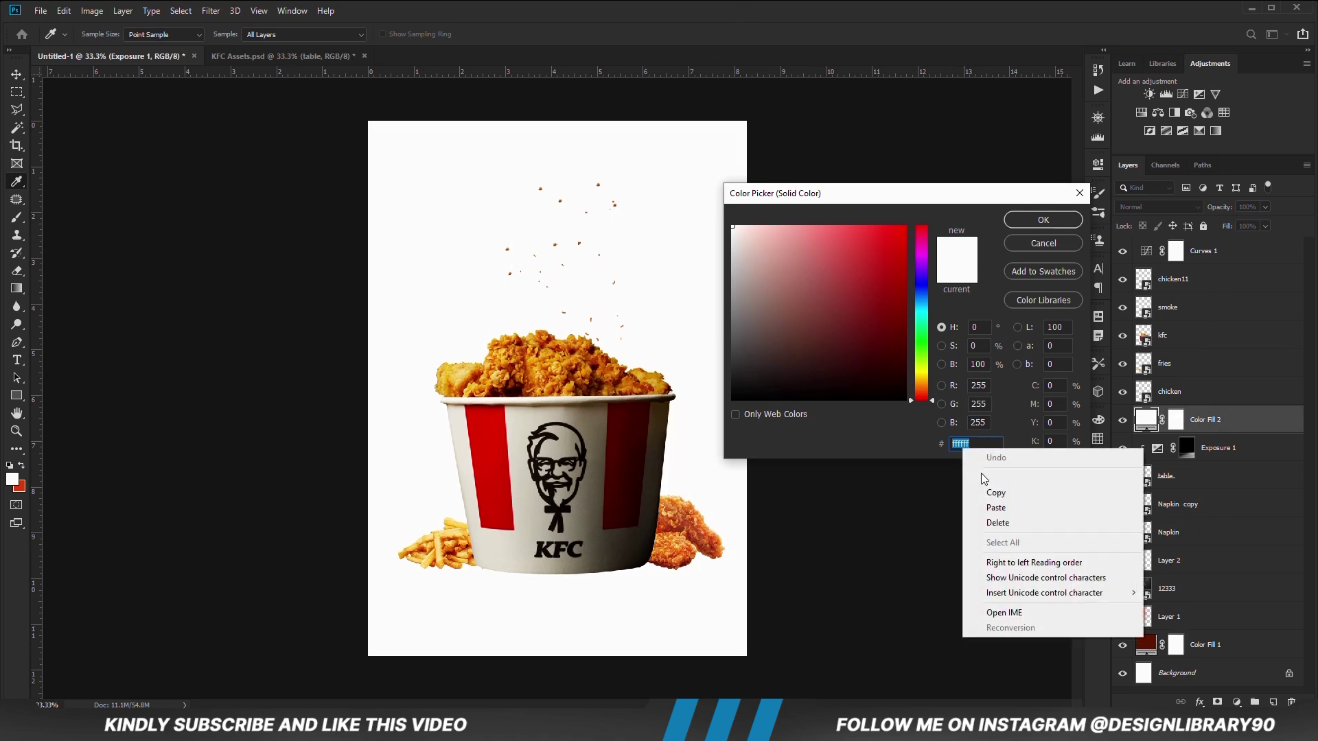
{"action": "left_click", "coordinate": [995, 508]}
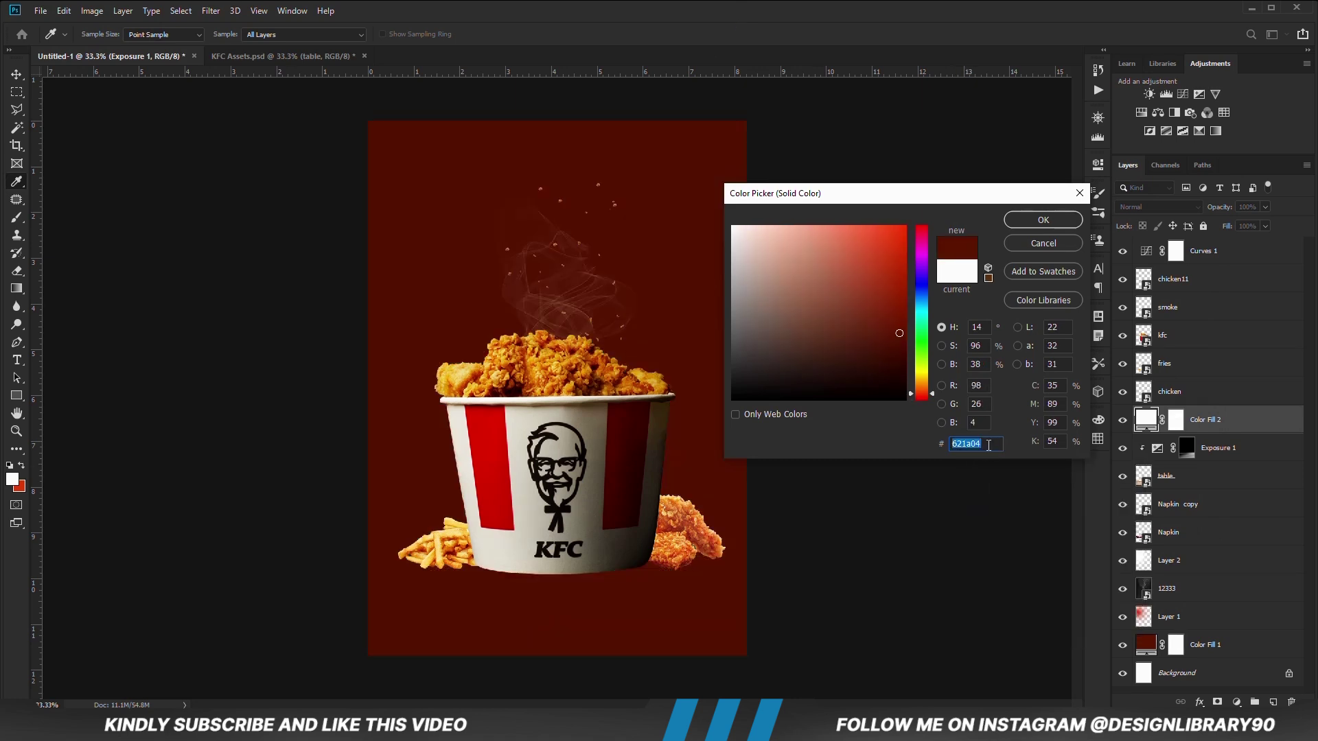
{"action": "left_click", "coordinate": [1030, 221]}
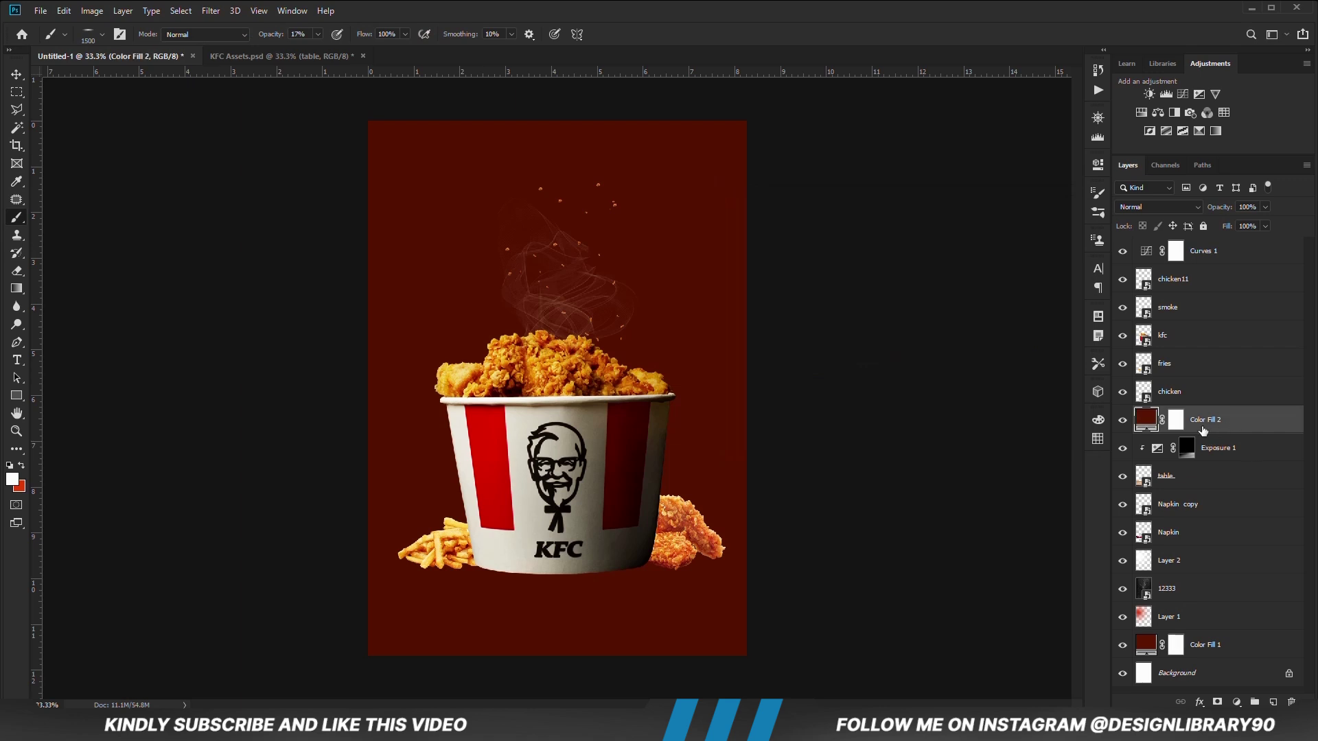
Clip the new colour fill to the table, set its blend mode to Multiply and lower its opacity to 77%.
{"action": "right_click", "coordinate": [1219, 429]}
{"action": "left_click", "coordinate": [1065, 397]}
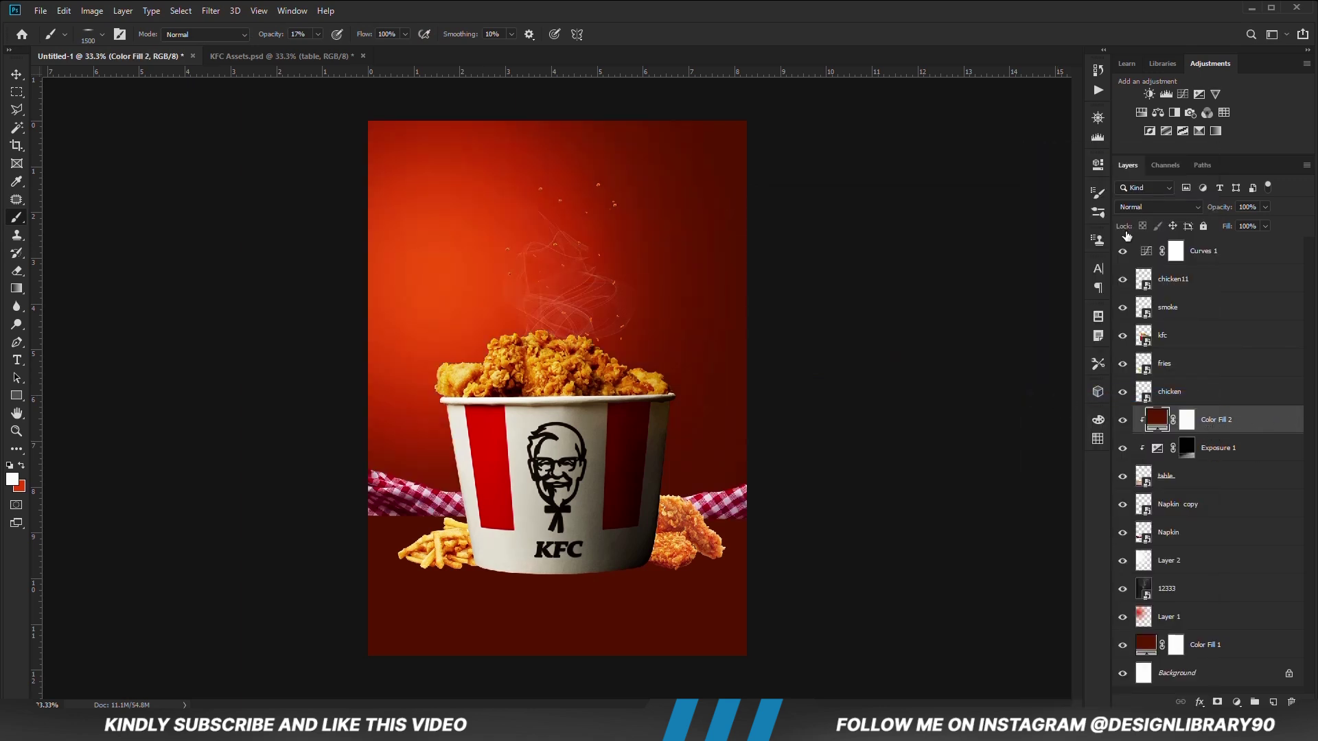
{"action": "left_click", "coordinate": [1153, 206]}
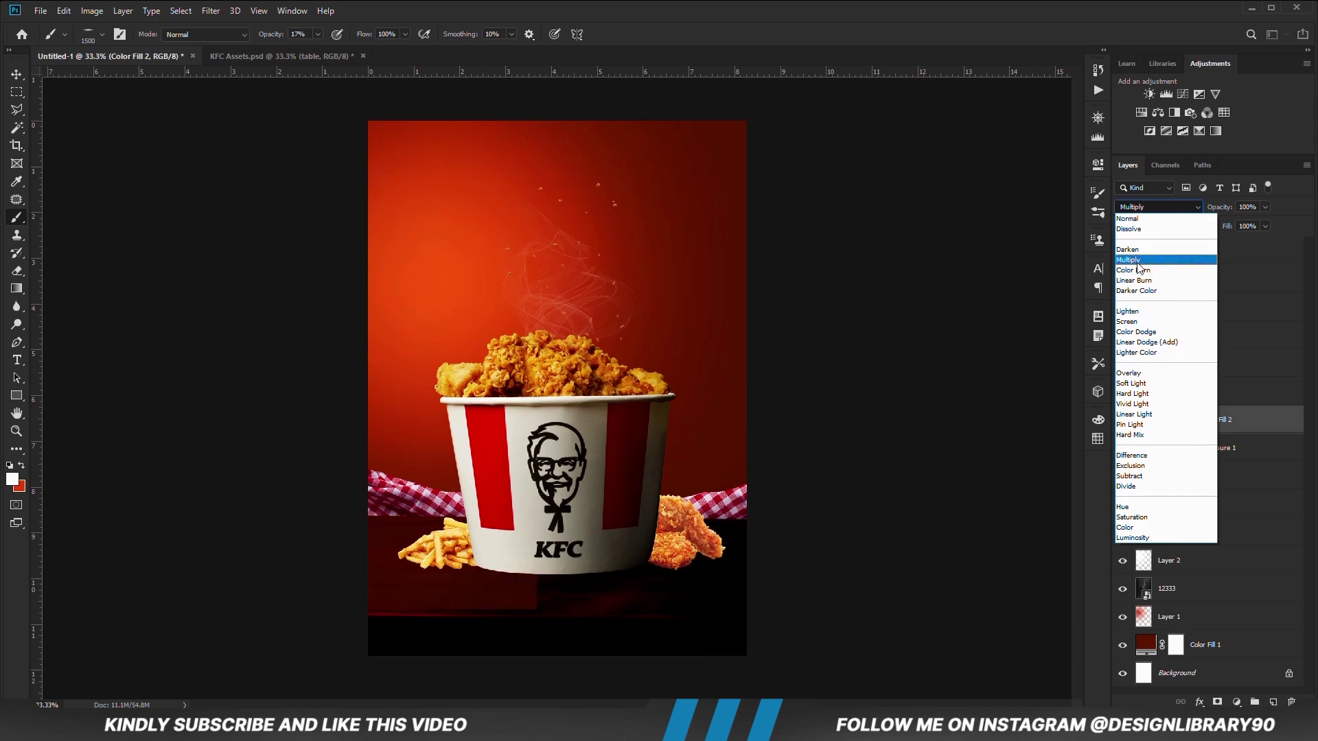
{"action": "left_click", "coordinate": [1137, 261]}
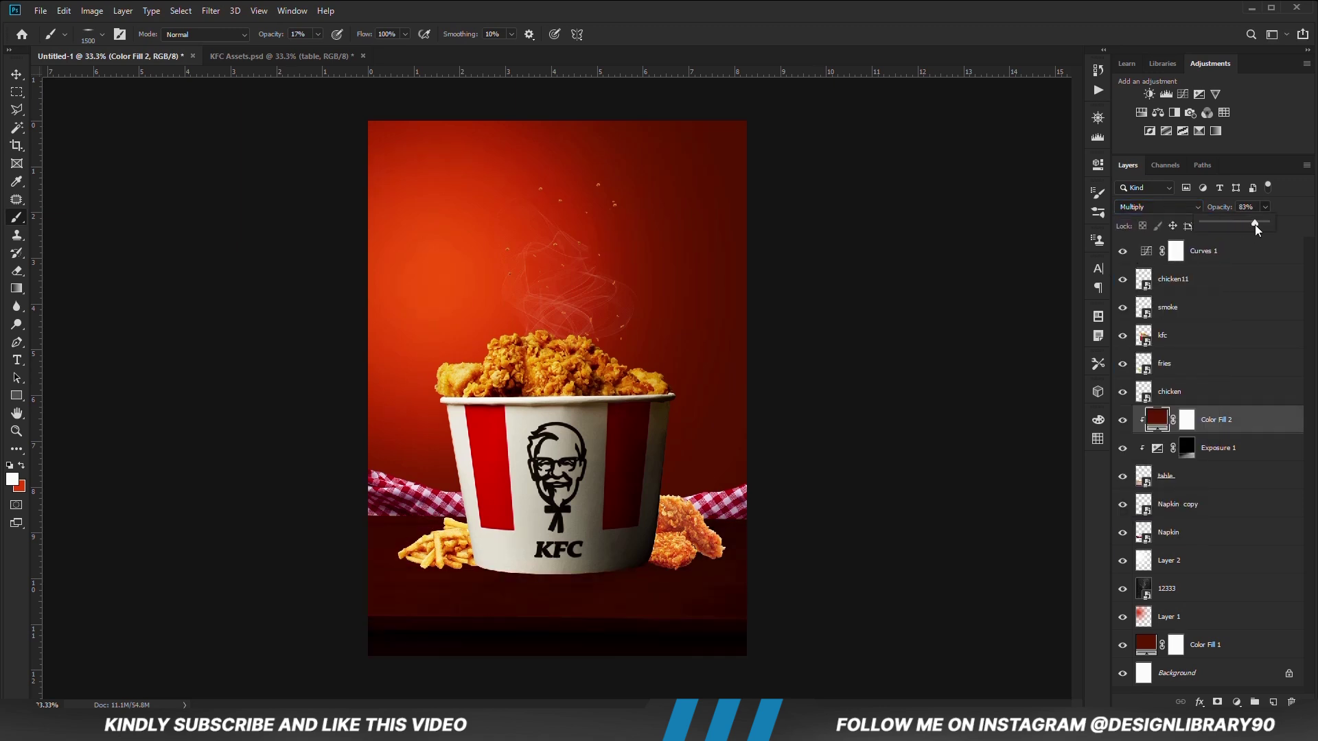
{"action": "left_click_drag", "start_coordinate": [1254, 225], "coordinate": [1252, 225]}
Invert the colour fill's mask and paint the tint back over the table's right and front areas at 13% brush opacity.
{"action": "left_click", "coordinate": [1190, 422]}
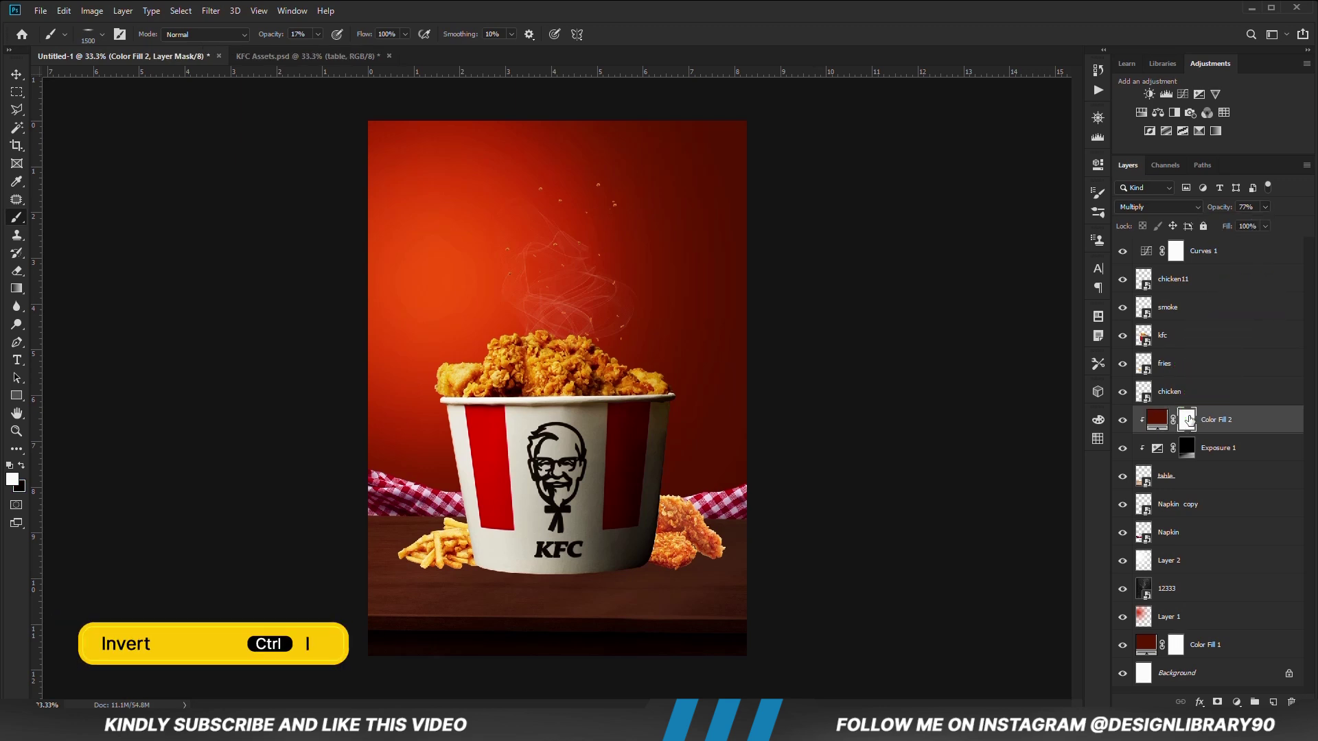
{"action": "key", "text": "ctrl+i"}
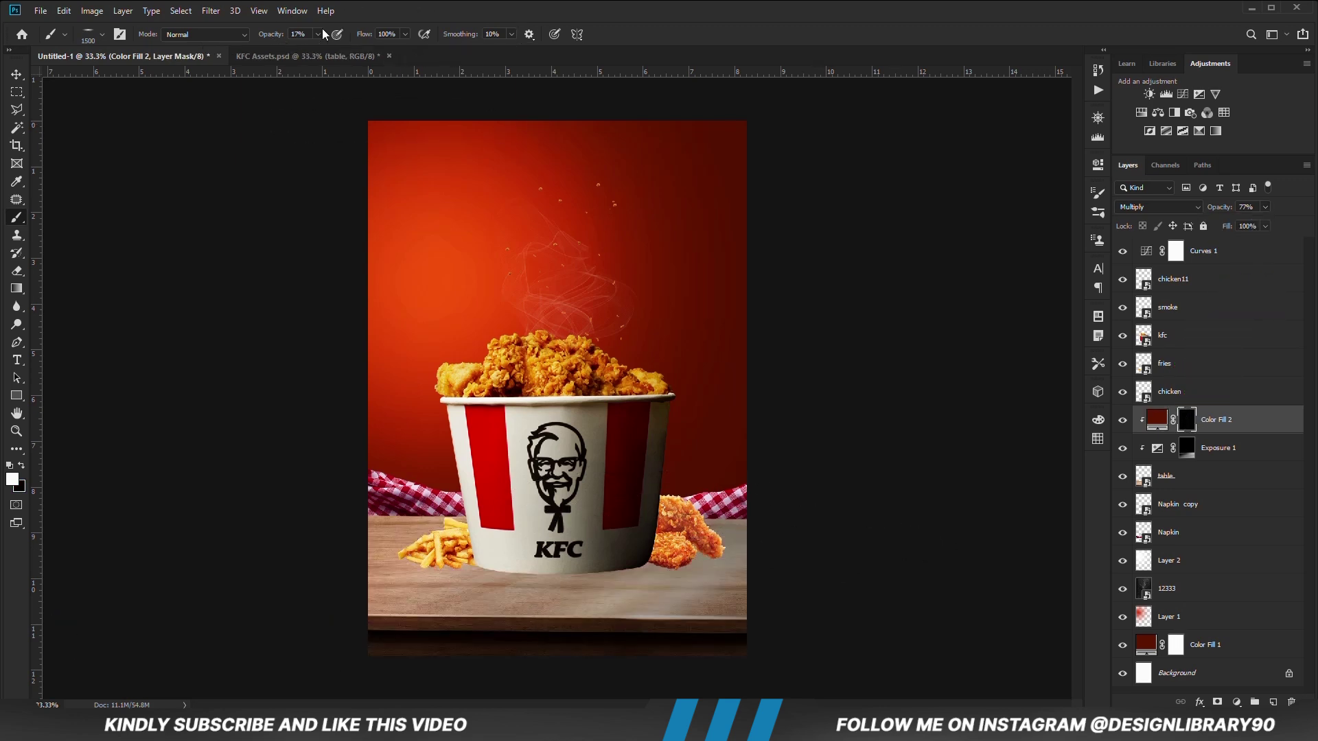
{"action": "left_click_drag", "start_coordinate": [315, 48], "coordinate": [312, 48]}
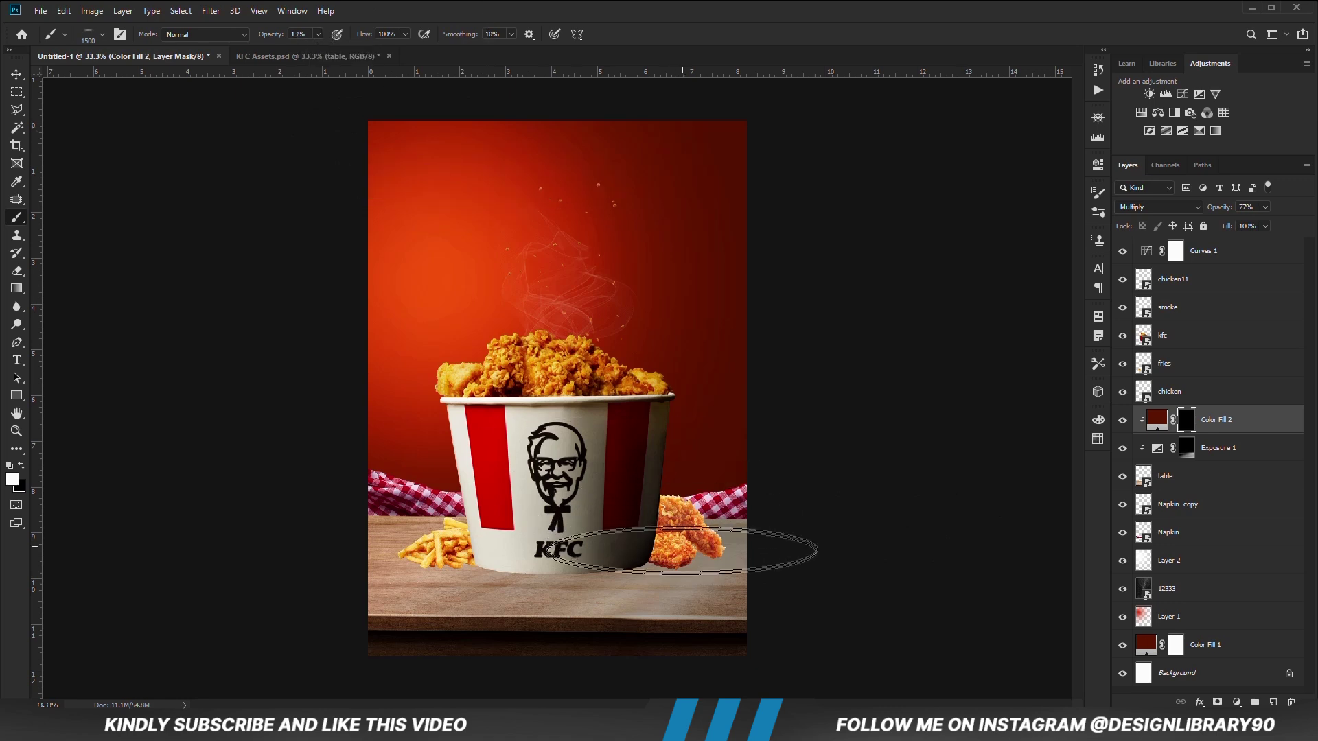
{"action": "mouse_move", "coordinate": [747, 595]}
{"action": "left_mouse_down"}
{"action": "mouse_move", "coordinate": [714, 557]}
{"action": "mouse_move", "coordinate": [722, 540]}
{"action": "mouse_move", "coordinate": [761, 515]}
{"action": "mouse_move", "coordinate": [804, 515]}
{"action": "mouse_move", "coordinate": [701, 528]}
{"action": "mouse_move", "coordinate": [622, 571]}
{"action": "mouse_move", "coordinate": [622, 598]}
{"action": "mouse_move", "coordinate": [703, 609]}
{"action": "mouse_move", "coordinate": [531, 623]}
{"action": "mouse_move", "coordinate": [526, 609]}
{"action": "mouse_move", "coordinate": [827, 573]}
{"action": "mouse_move", "coordinate": [798, 526]}
{"action": "mouse_move", "coordinate": [825, 527]}
{"action": "mouse_move", "coordinate": [865, 574]}
{"action": "mouse_move", "coordinate": [711, 496]}
{"action": "mouse_move", "coordinate": [715, 516]}
{"action": "mouse_move", "coordinate": [802, 564]}
{"action": "mouse_move", "coordinate": [808, 619]}
{"action": "left_mouse_up"}
{"action": "mouse_move", "coordinate": [602, 632]}
{"action": "left_mouse_down"}
{"action": "mouse_move", "coordinate": [569, 616]}
{"action": "mouse_move", "coordinate": [581, 580]}
{"action": "mouse_move", "coordinate": [499, 576]}
{"action": "mouse_move", "coordinate": [632, 608]}
{"action": "mouse_move", "coordinate": [786, 587]}
{"action": "left_mouse_up"}
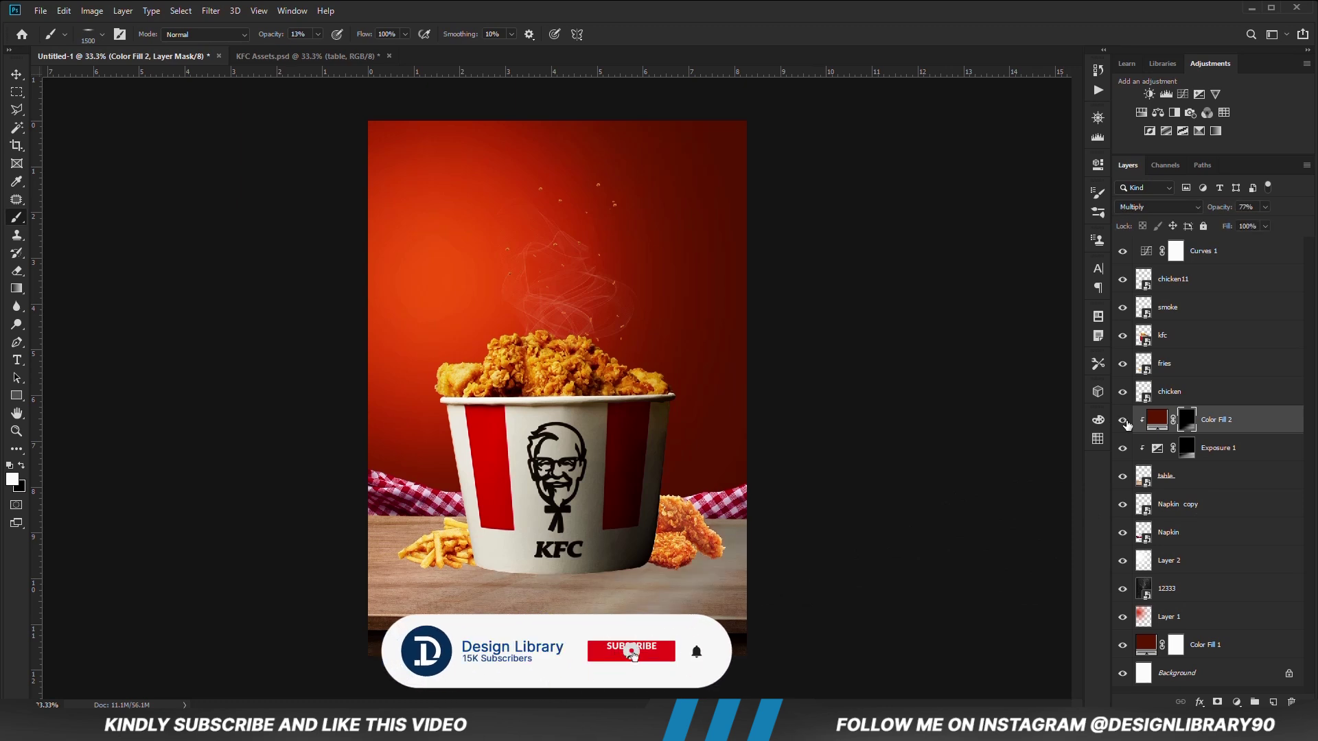
Lower the table colour fill's opacity to 66% and deselect the layer.
{"action": "left_click", "coordinate": [1265, 206]}
{"action": "left_click_drag", "start_coordinate": [1266, 223], "coordinate": [1258, 223]}
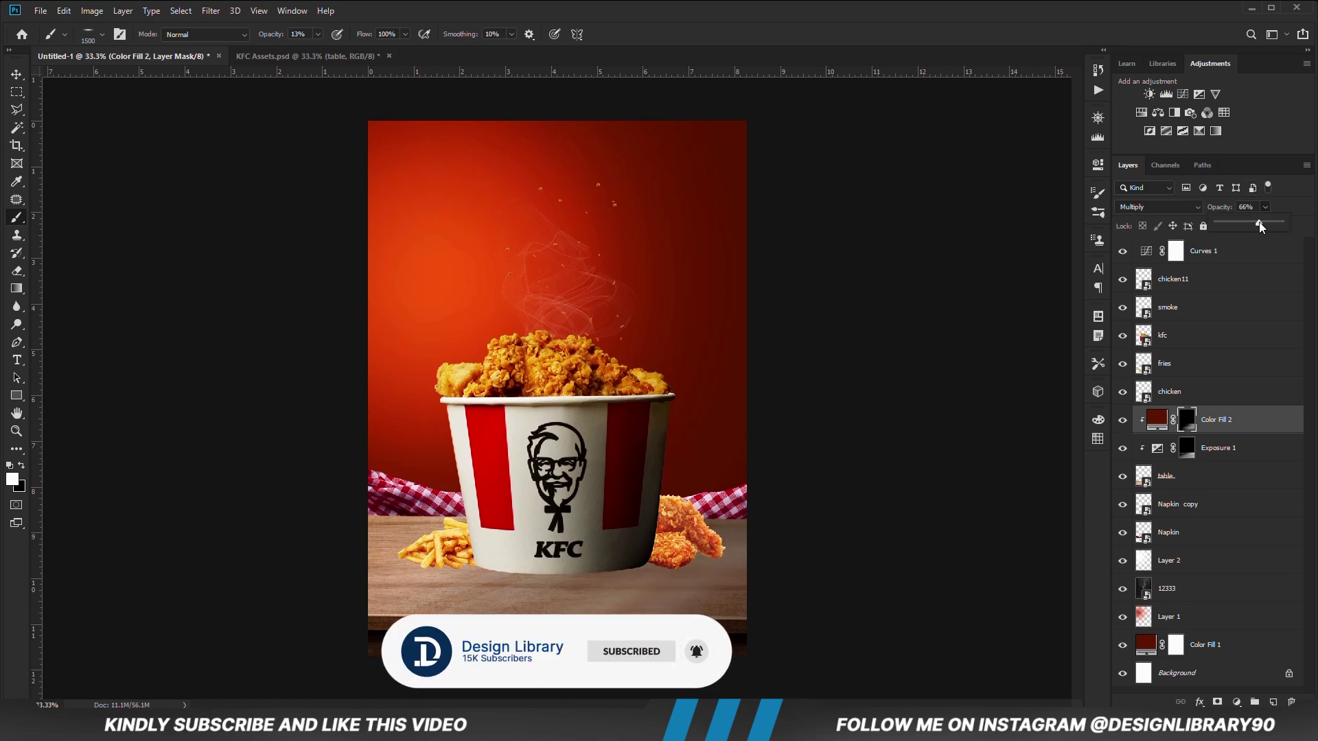
{"action": "key", "text": "v"}
{"action": "left_click", "coordinate": [171, 351]}
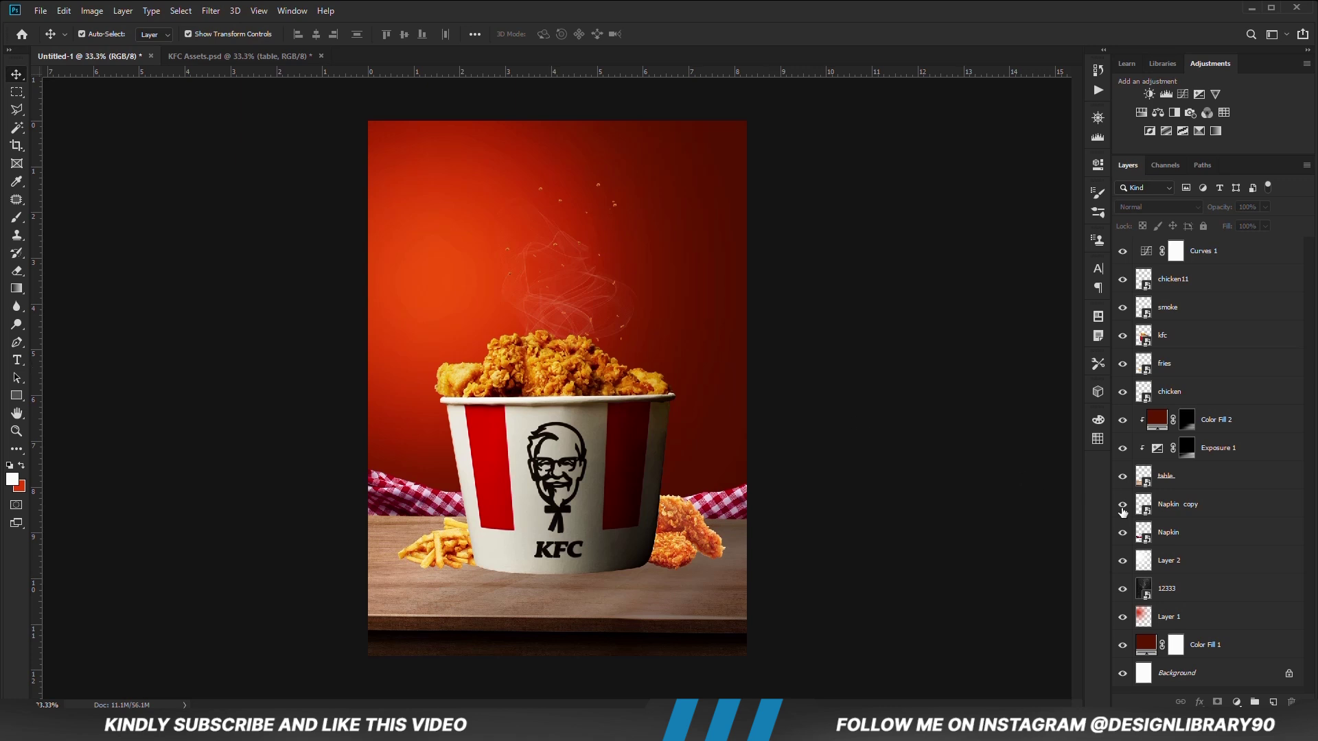
Add an Exposure adjustment layer above all layers with gamma correction set to 0.56.
{"action": "left_click", "coordinate": [1236, 701]}
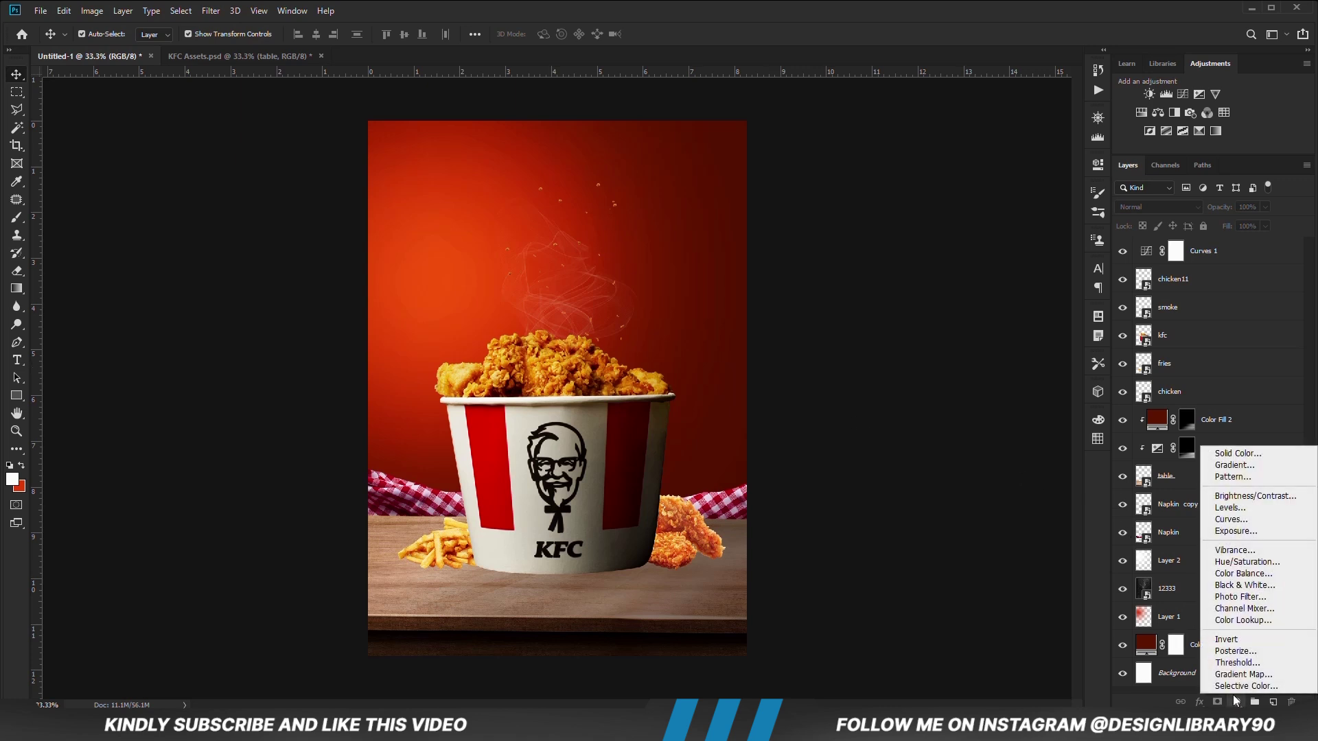
{"action": "left_click", "coordinate": [1236, 531]}
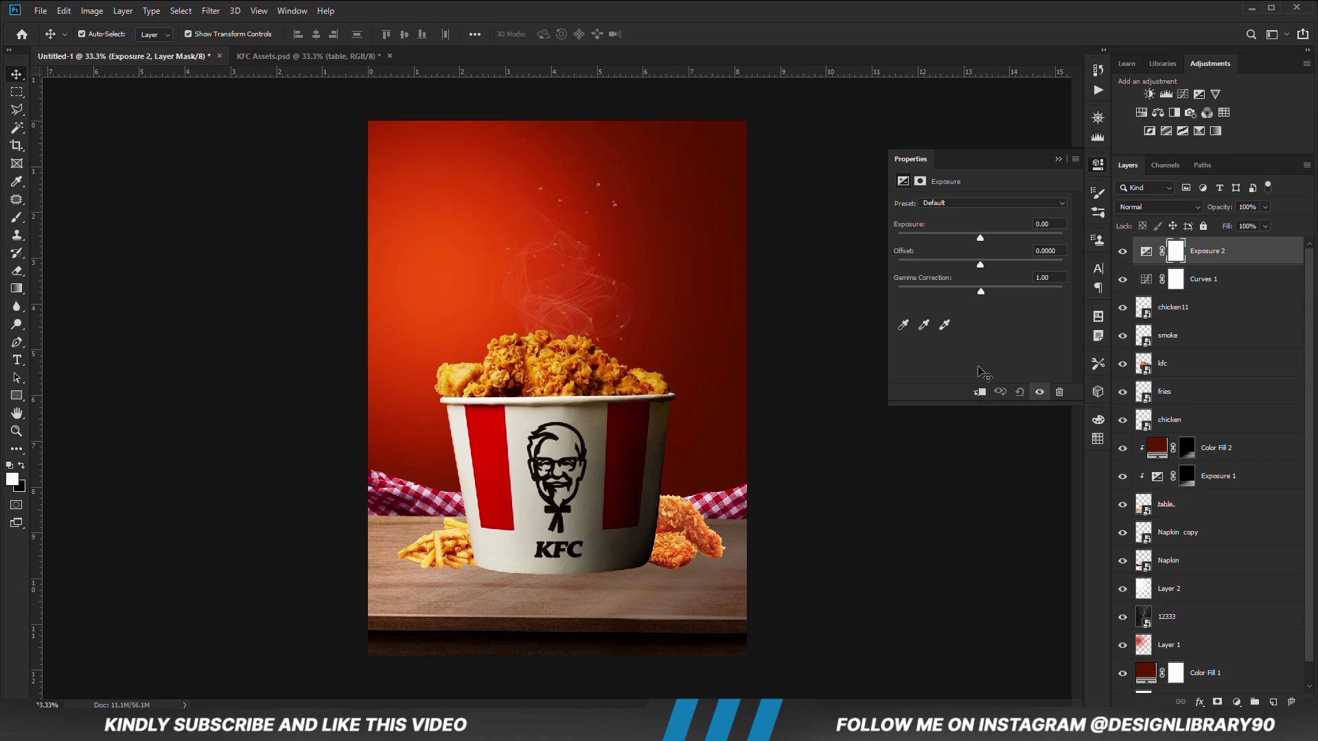
{"action": "left_click_drag", "start_coordinate": [981, 291], "coordinate": [1010, 290]}
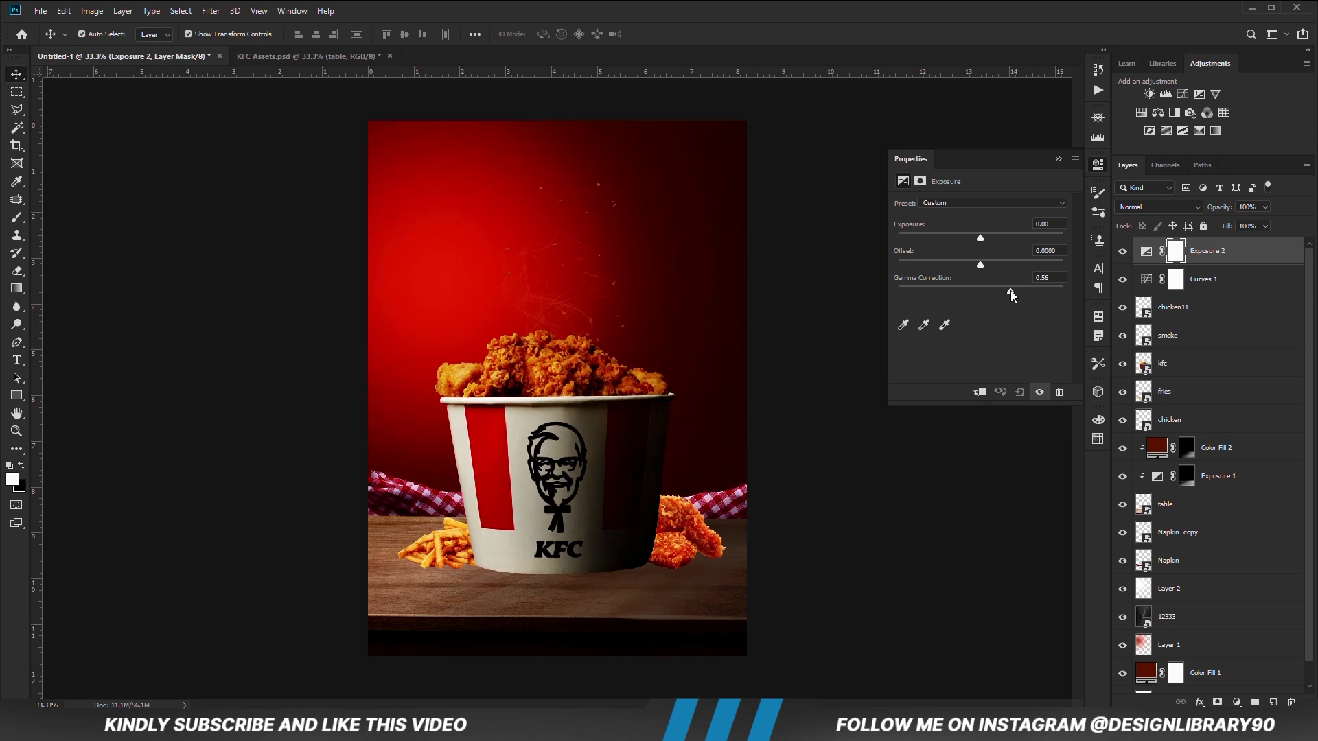
{"action": "left_click", "coordinate": [1057, 159]}
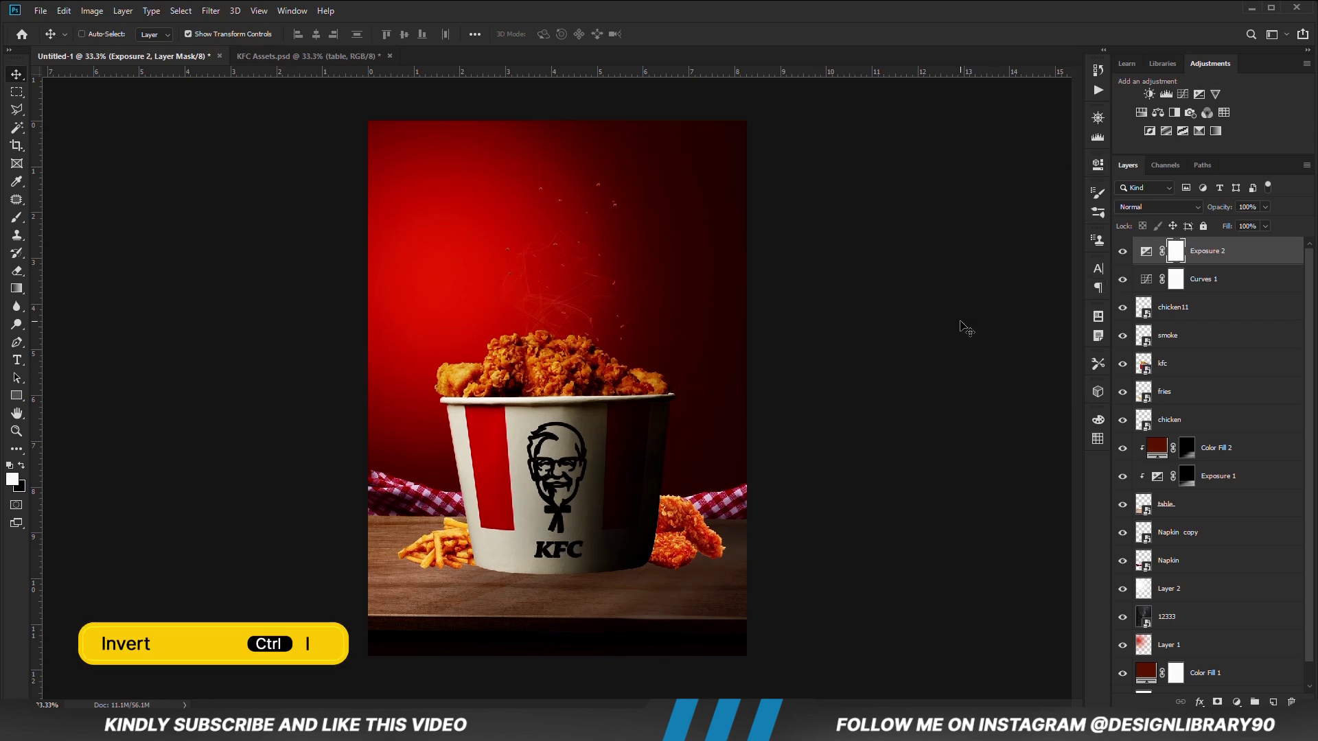
Invert the top Exposure layer's mask and set up a soft round 1200 px brush at 19% opacity.
{"action": "key", "text": "ctrl+i"}
{"action": "key", "text": "b"}
{"action": "right_click", "coordinate": [573, 256]}
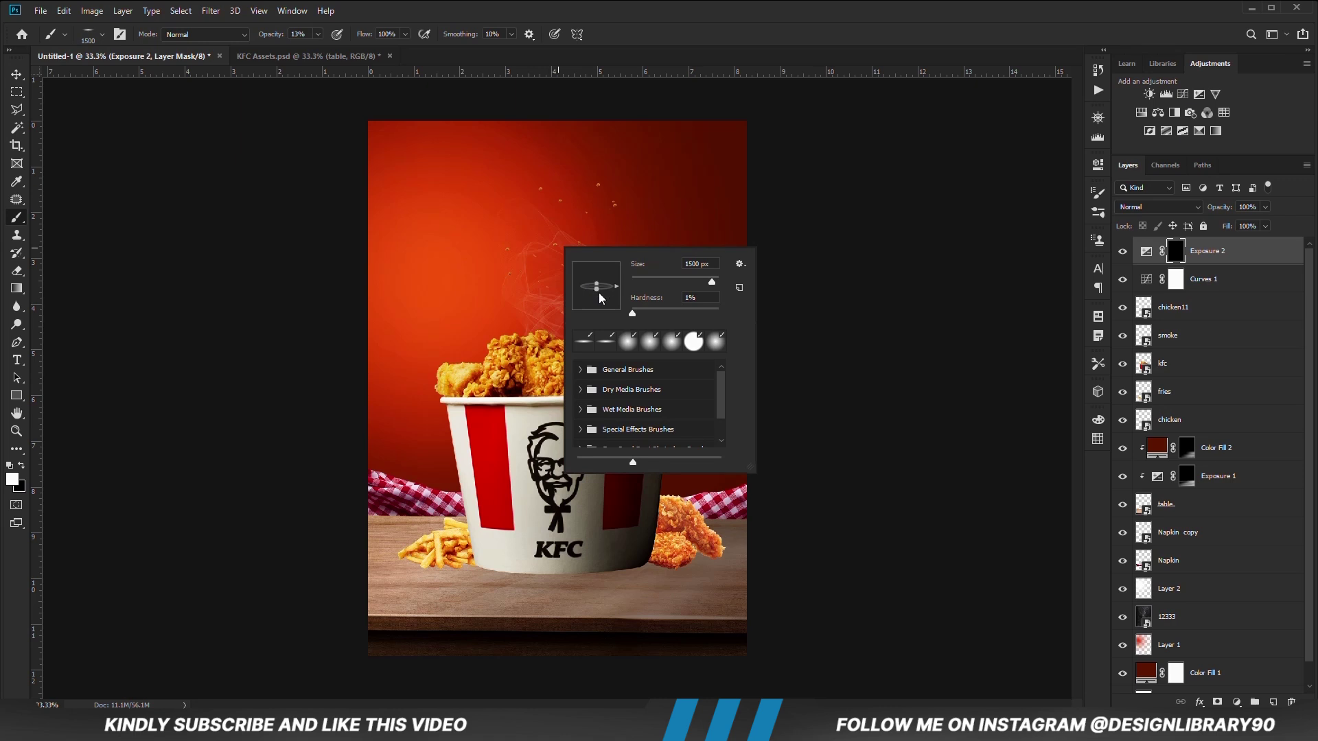
{"action": "left_click", "coordinate": [652, 7]}
{"action": "left_click", "coordinate": [727, 192]}
{"action": "key", "text": "bracketleft"}
{"action": "key", "text": "bracketleft"}
{"action": "key", "text": "bracketleft"}
{"action": "left_click", "coordinate": [317, 34]}
{"action": "left_click_drag", "start_coordinate": [318, 53], "coordinate": [322, 52]}
{"action": "left_click", "coordinate": [362, 33]}
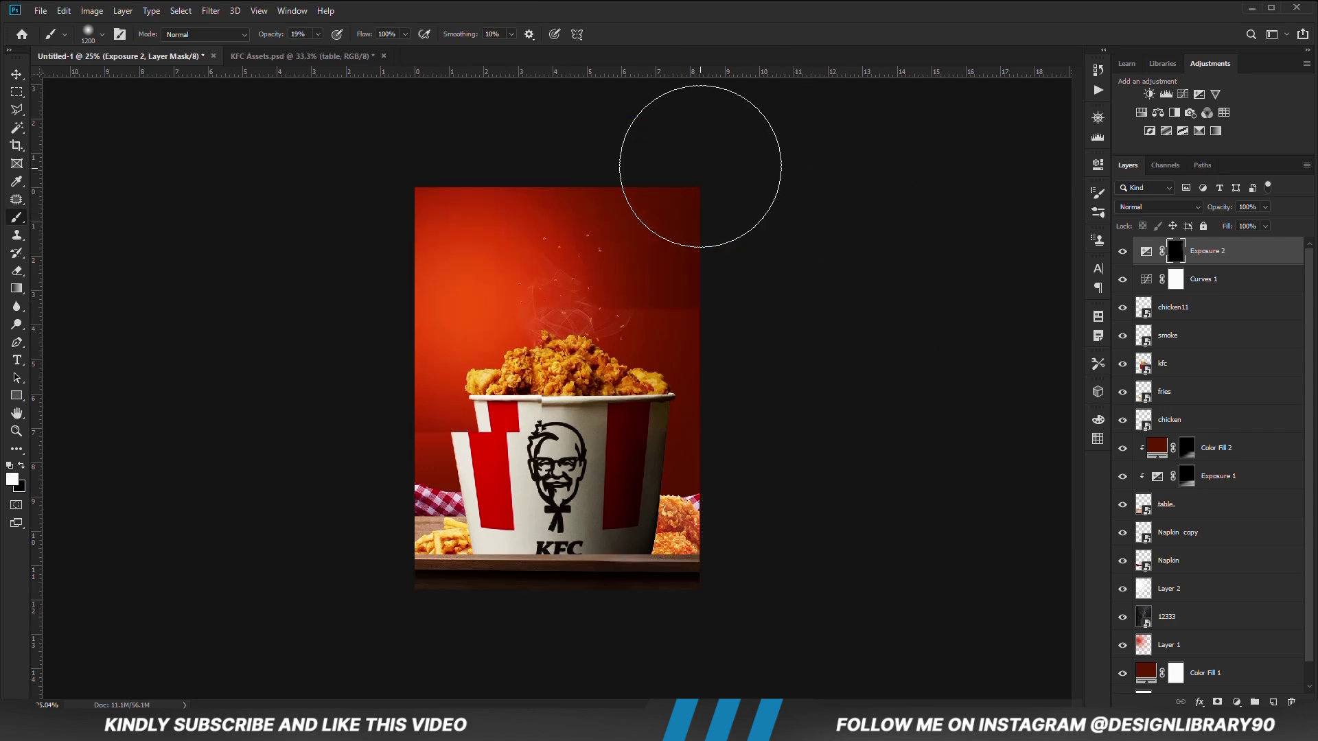
Paint on the top Exposure mask to darken the poster's right edge, and lower the adjustment's opacity to 84%.
{"action": "scroll", "coordinate": [691, 133], "scroll_direction": "down", "scroll_amount": 1}
{"action": "mouse_move", "coordinate": [749, 558]}
{"action": "left_mouse_down"}
{"action": "mouse_move", "coordinate": [624, 604]}
{"action": "mouse_move", "coordinate": [435, 632]}
{"action": "mouse_move", "coordinate": [668, 609]}
{"action": "mouse_move", "coordinate": [598, 604]}
{"action": "mouse_move", "coordinate": [606, 578]}
{"action": "mouse_move", "coordinate": [688, 551]}
{"action": "mouse_move", "coordinate": [727, 467]}
{"action": "mouse_move", "coordinate": [720, 362]}
{"action": "mouse_move", "coordinate": [692, 398]}
{"action": "mouse_move", "coordinate": [698, 241]}
{"action": "mouse_move", "coordinate": [726, 189]}
{"action": "left_mouse_up"}
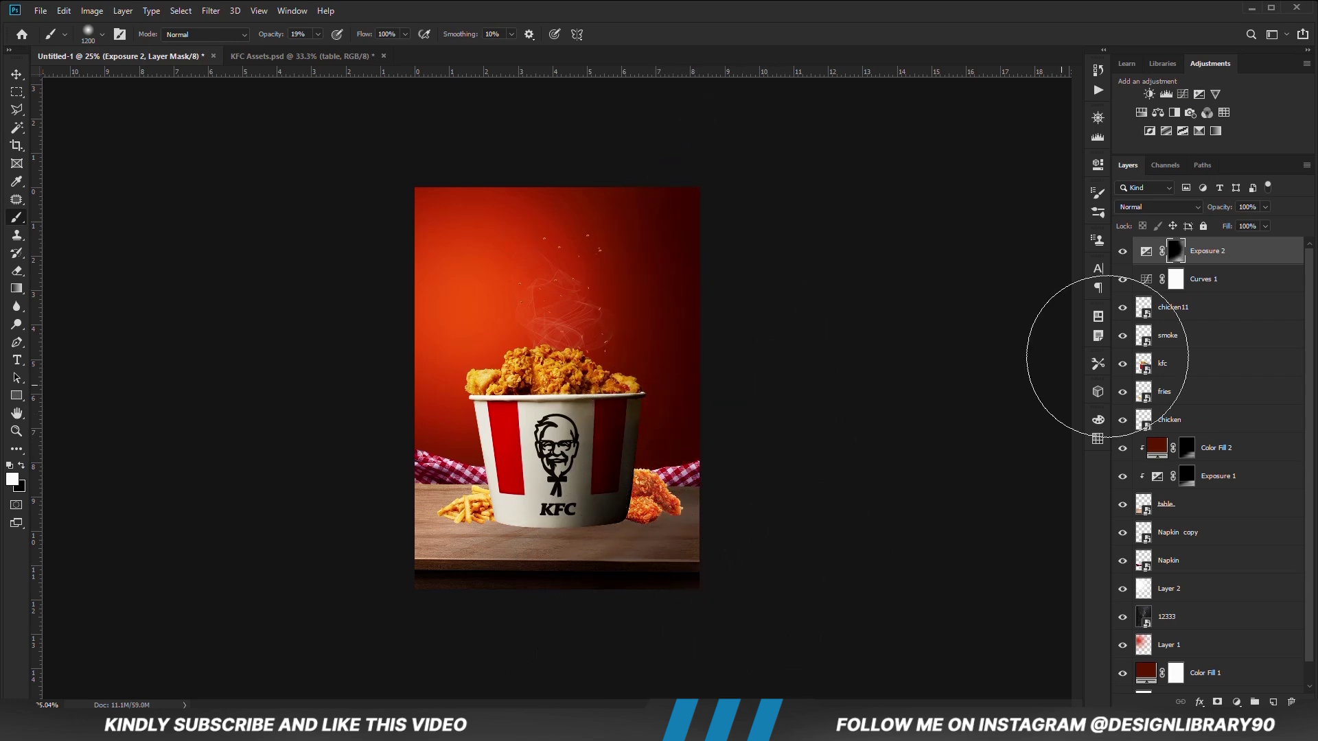
{"action": "left_click", "coordinate": [1123, 252]}
{"action": "left_click", "coordinate": [1124, 253]}
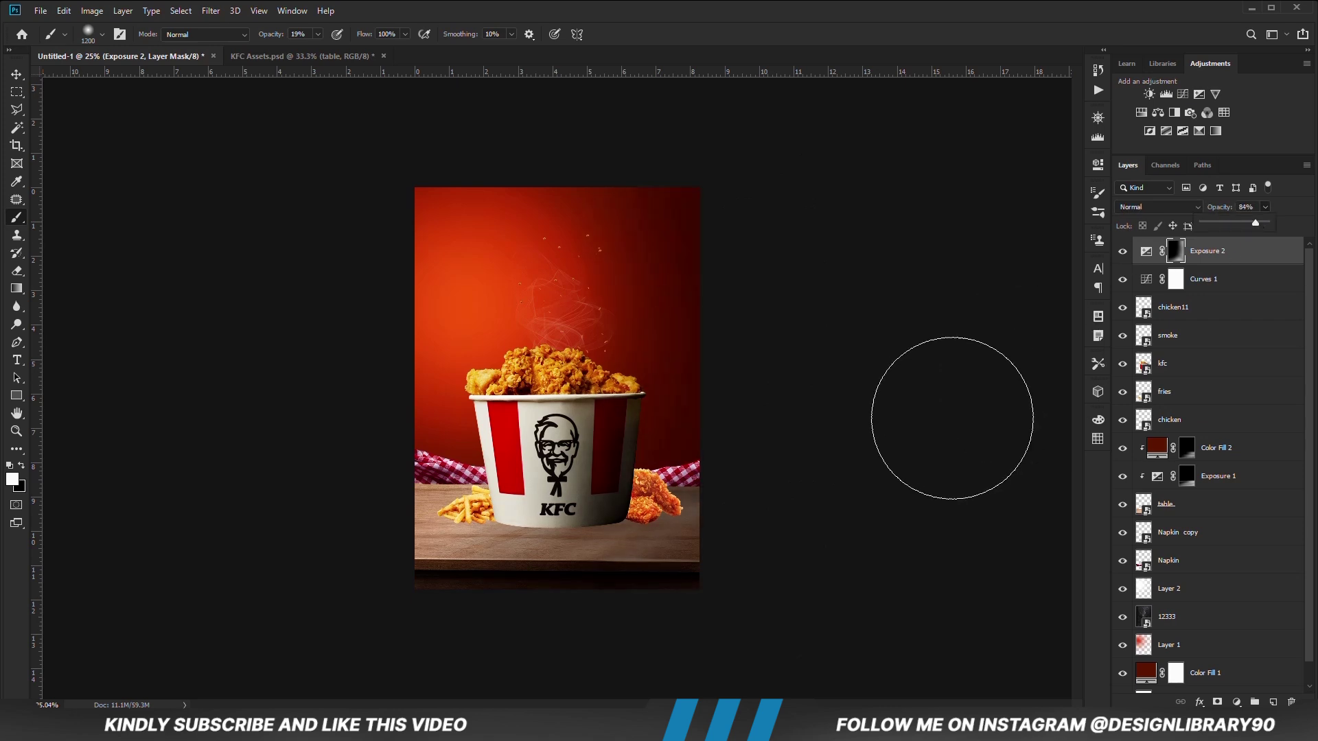
{"action": "left_click", "coordinate": [871, 429]}
Lock the top Exposure adjustment layer and deselect it.
{"action": "key", "text": "v"}
{"action": "left_click", "coordinate": [877, 450]}
{"action": "key", "text": "ctrl+0"}
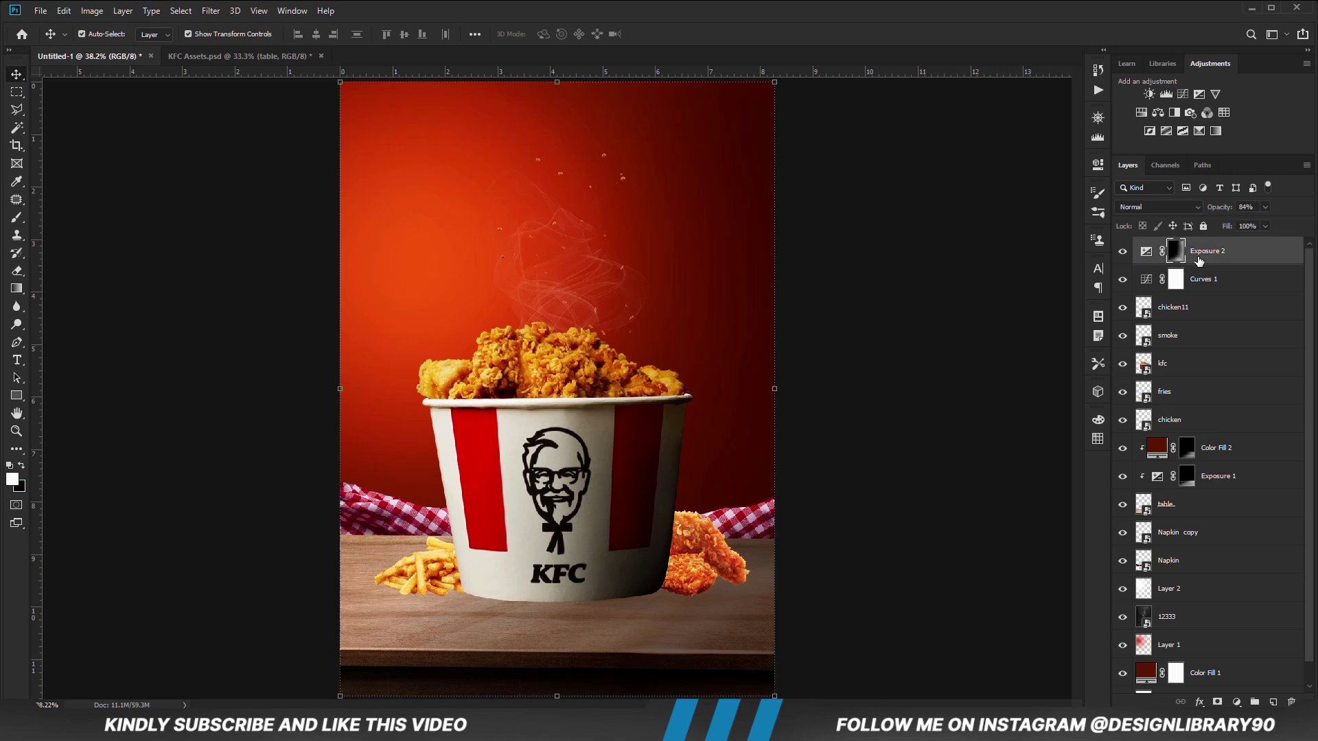
{"action": "left_click", "coordinate": [1203, 260]}
{"action": "left_click", "coordinate": [903, 459]}
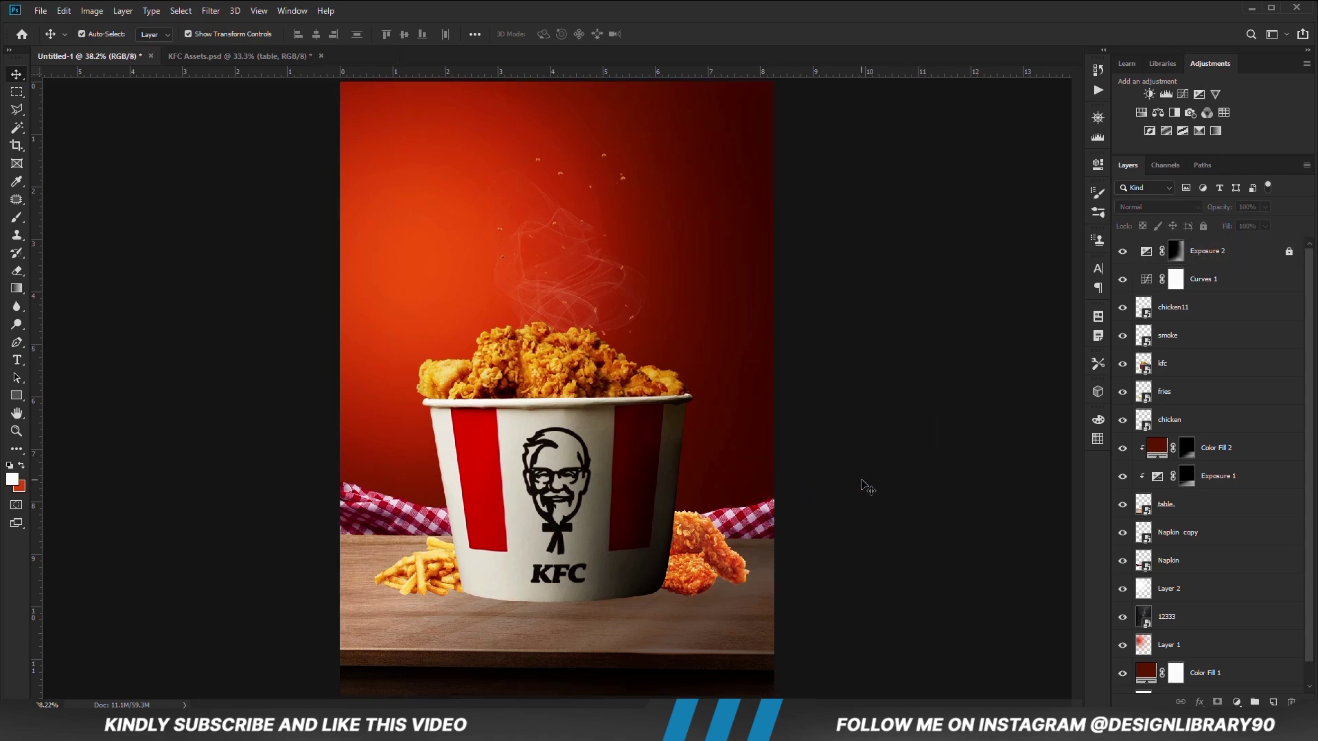
Add an Exposure adjustment layer clipped to the KFC bucket layer with exposure set to -3.78.
{"action": "left_click", "coordinate": [560, 473]}
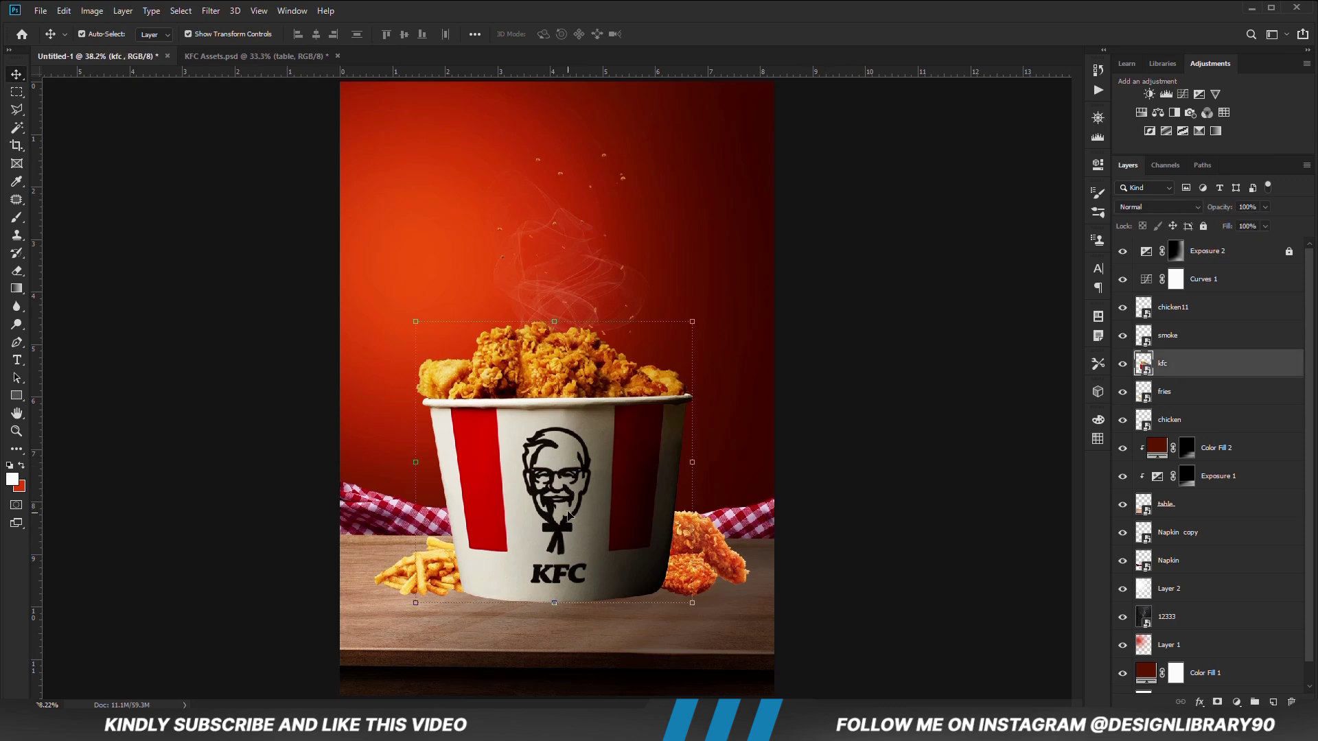
{"action": "left_click", "coordinate": [1235, 701]}
{"action": "left_click", "coordinate": [1229, 542]}
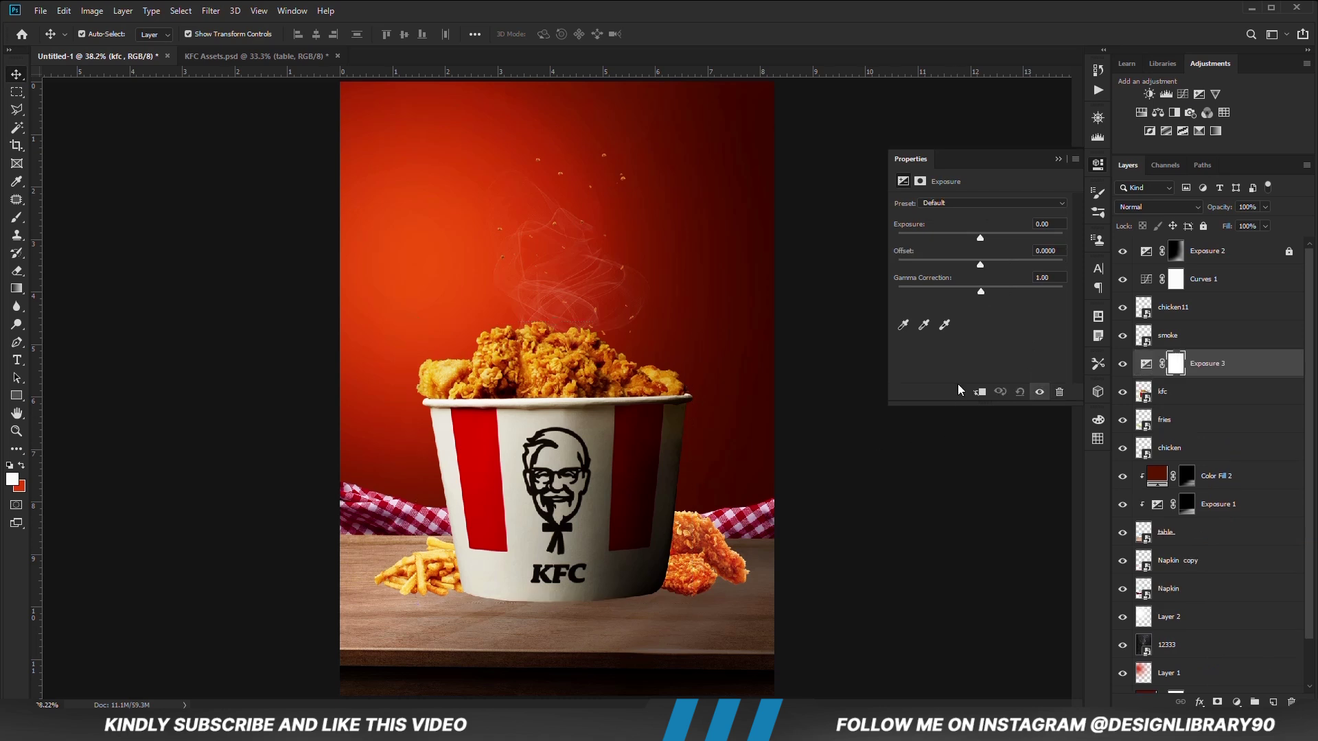
{"action": "left_click", "coordinate": [980, 393]}
{"action": "left_click_drag", "start_coordinate": [952, 242], "coordinate": [934, 240]}
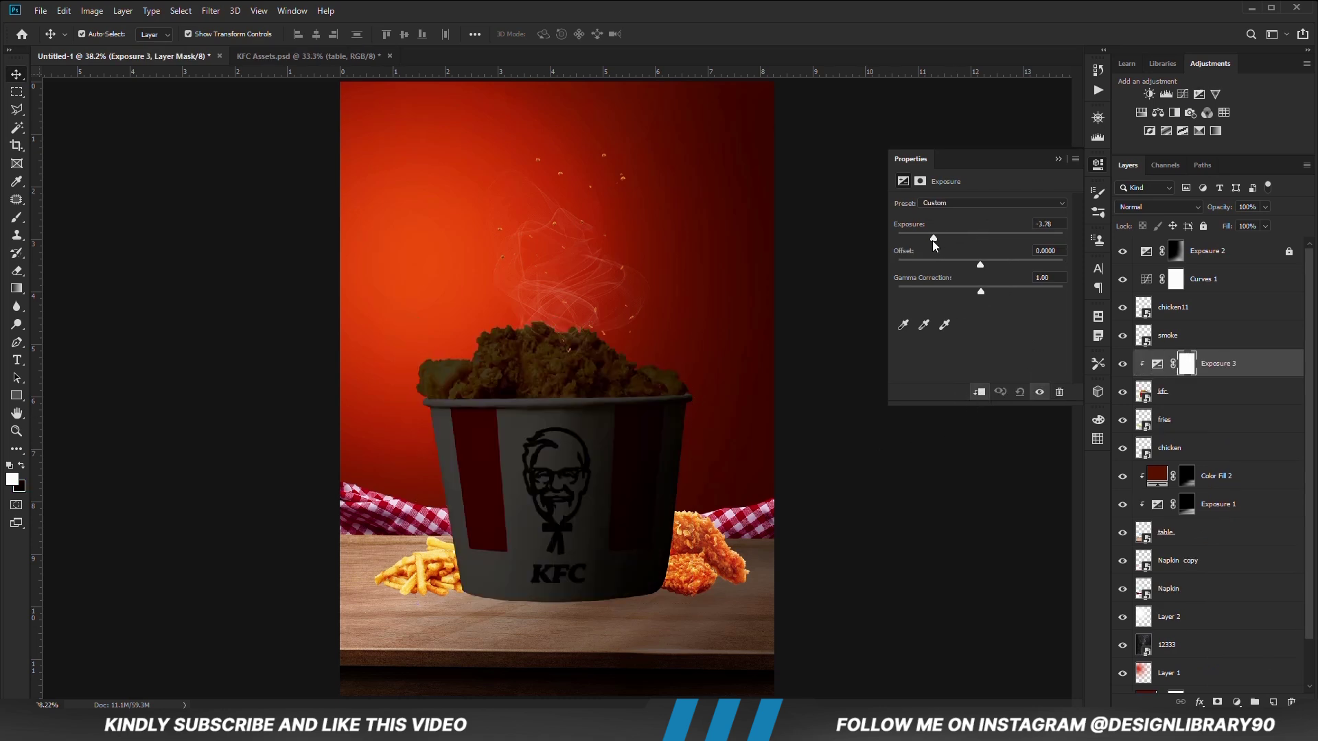
{"action": "left_click", "coordinate": [1059, 159]}
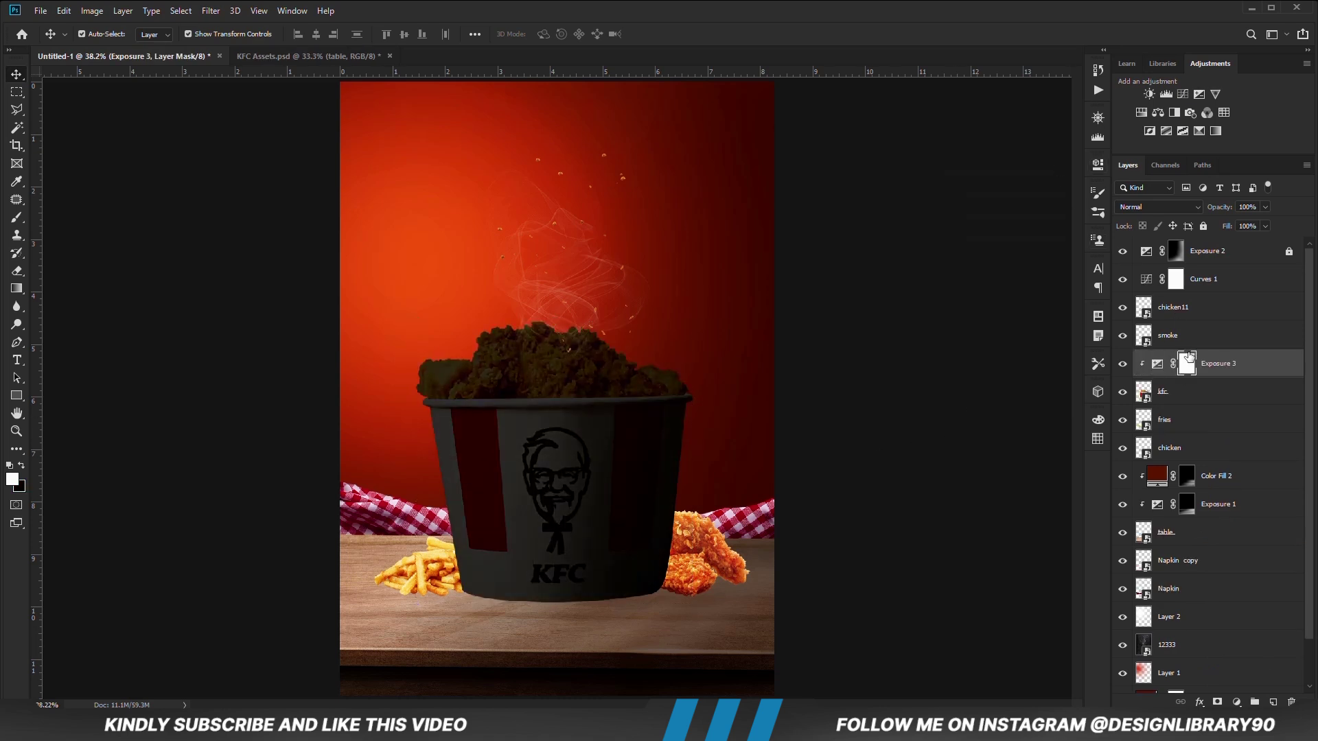
Invert the new clipped Exposure mask to black and set up a white brush at 11% opacity.
{"action": "key", "text": "ctrl+i"}
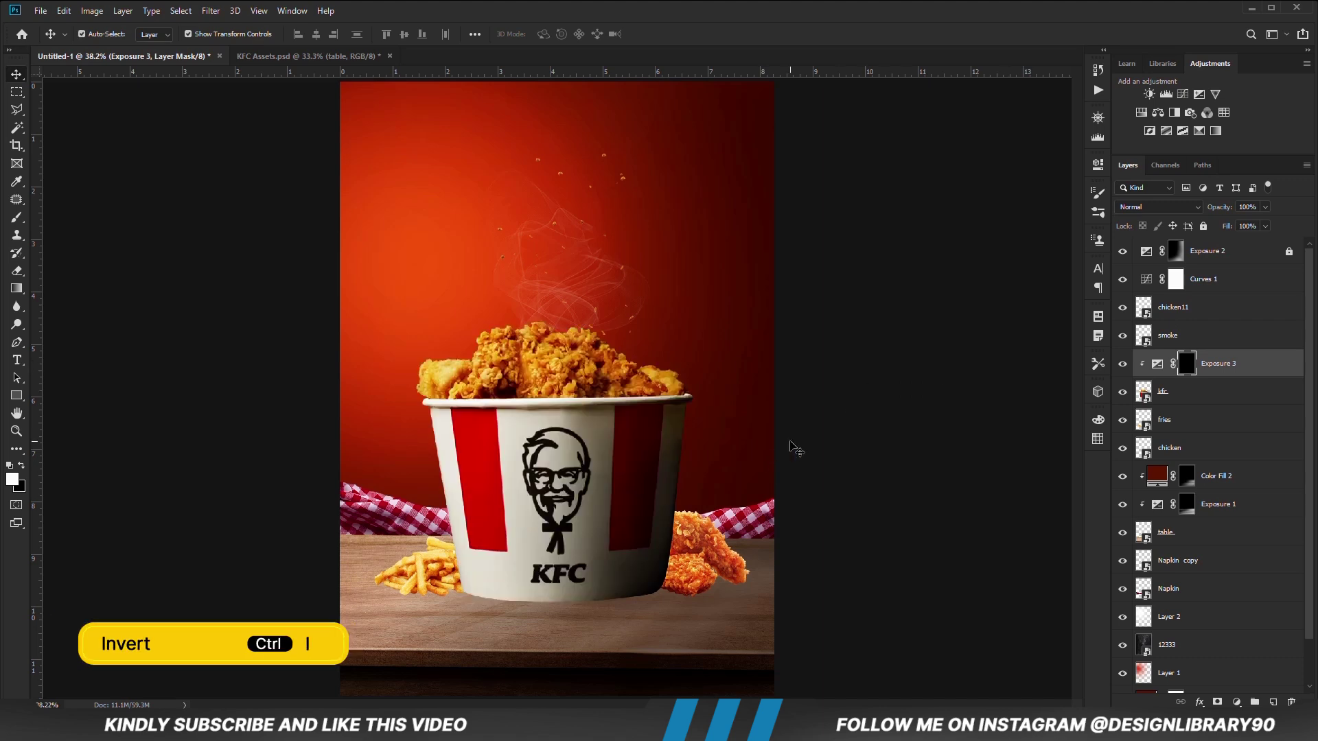
{"action": "right_click", "coordinate": [16, 217]}
{"action": "left_click", "coordinate": [65, 216]}
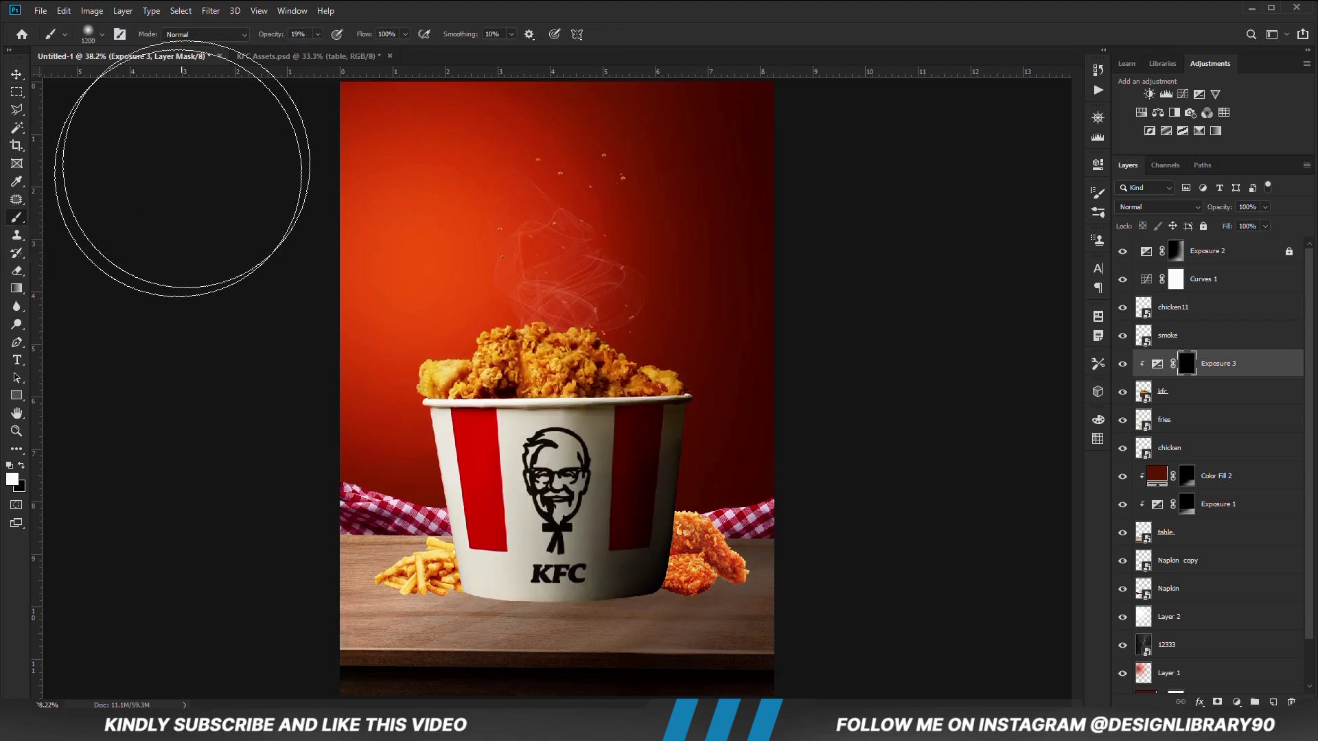
{"action": "left_click", "coordinate": [12, 479]}
{"action": "left_click", "coordinate": [1044, 219]}
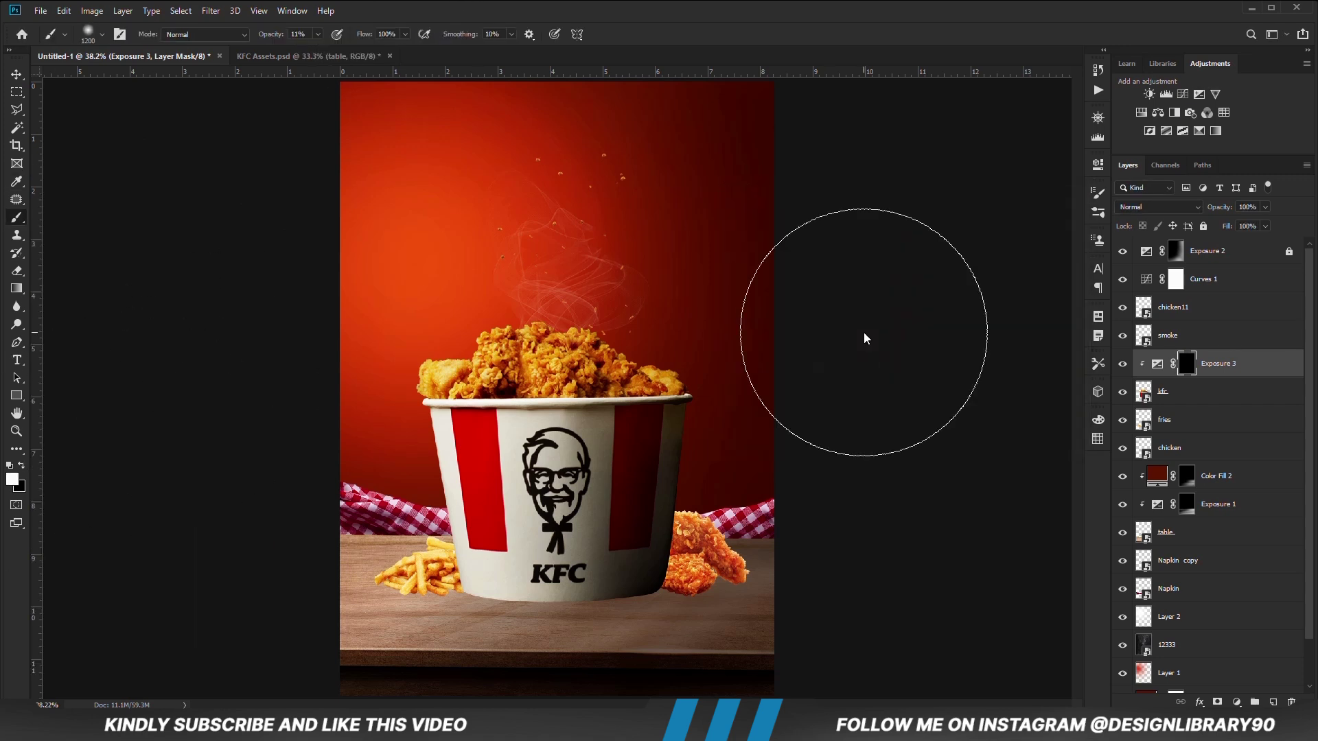
Paint the mask with a 500 px brush to shade the bucket's base and right side, lower the adjustment's opacity to 93%, and deselect it.
{"action": "key", "text": "bracketleft"}
{"action": "key", "text": "bracketleft"}
{"action": "key", "text": "bracketleft"}
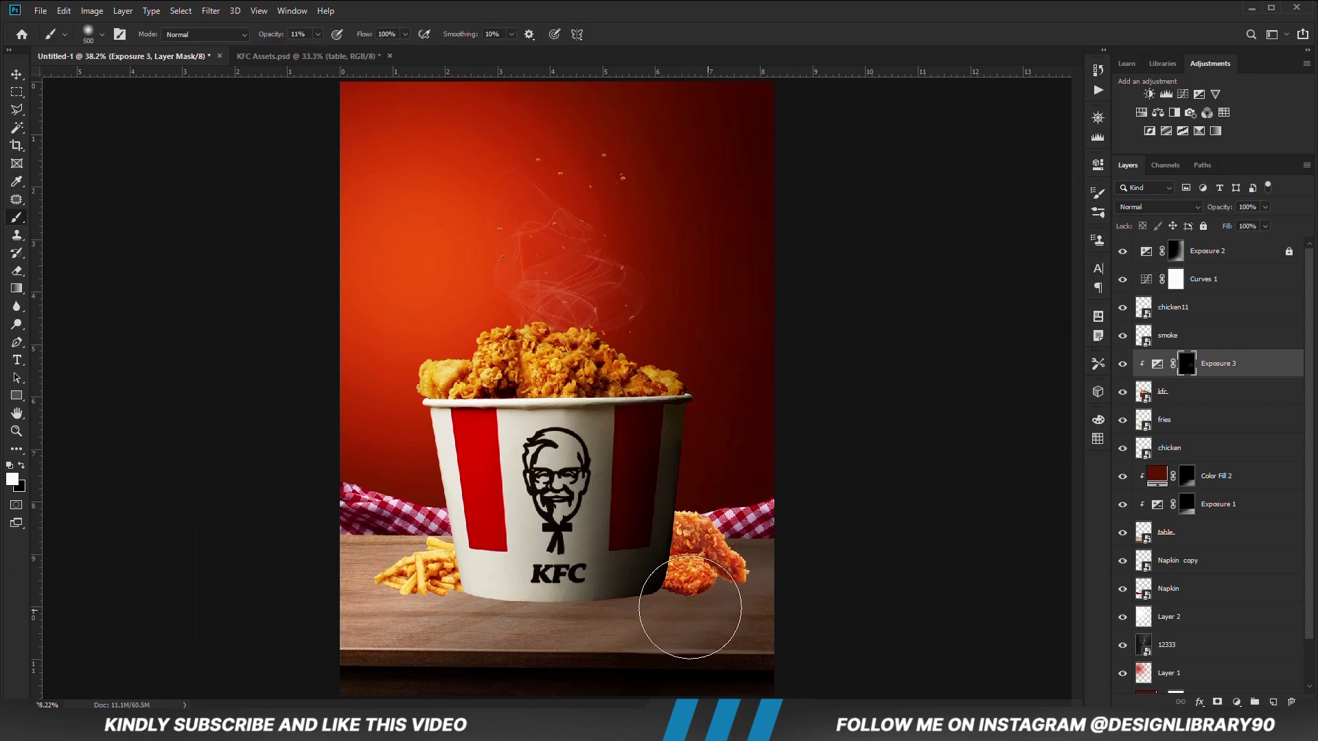
{"action": "left_click_drag", "start_coordinate": [481, 625], "coordinate": [576, 649]}
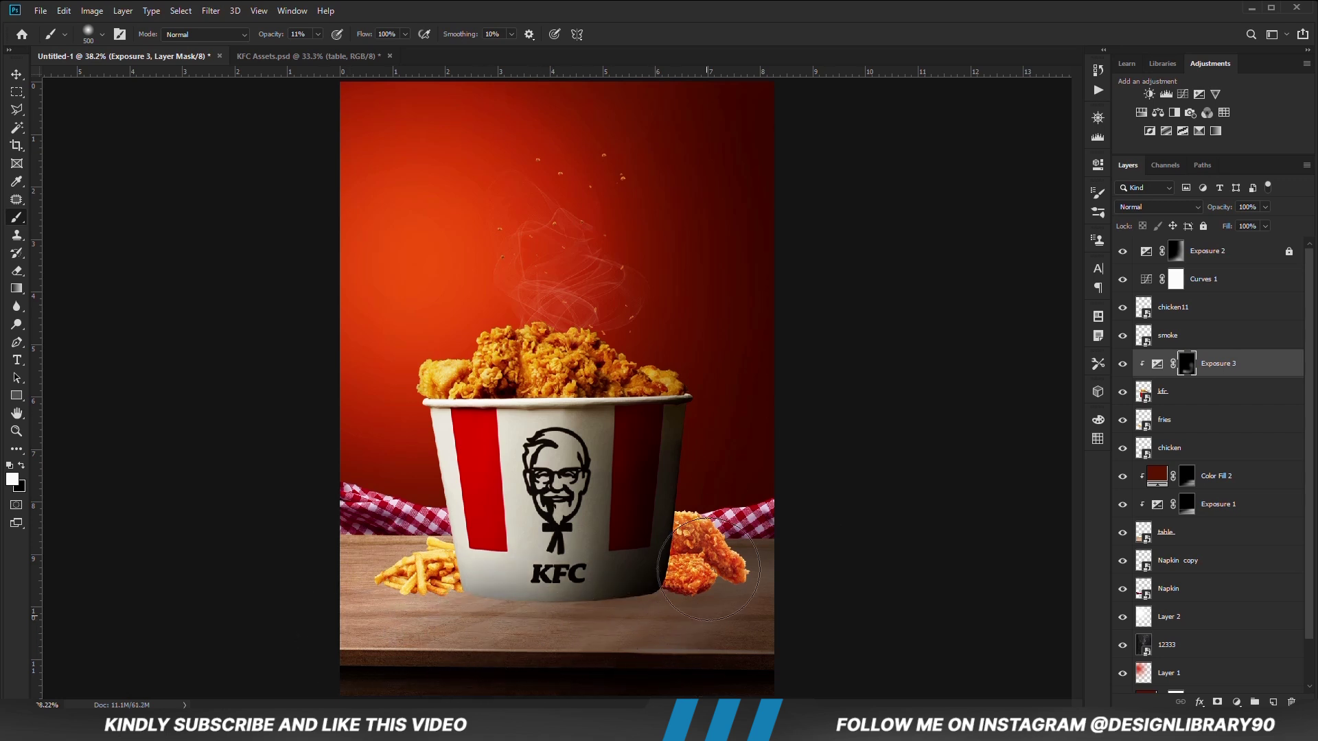
{"action": "left_click", "coordinate": [1122, 364]}
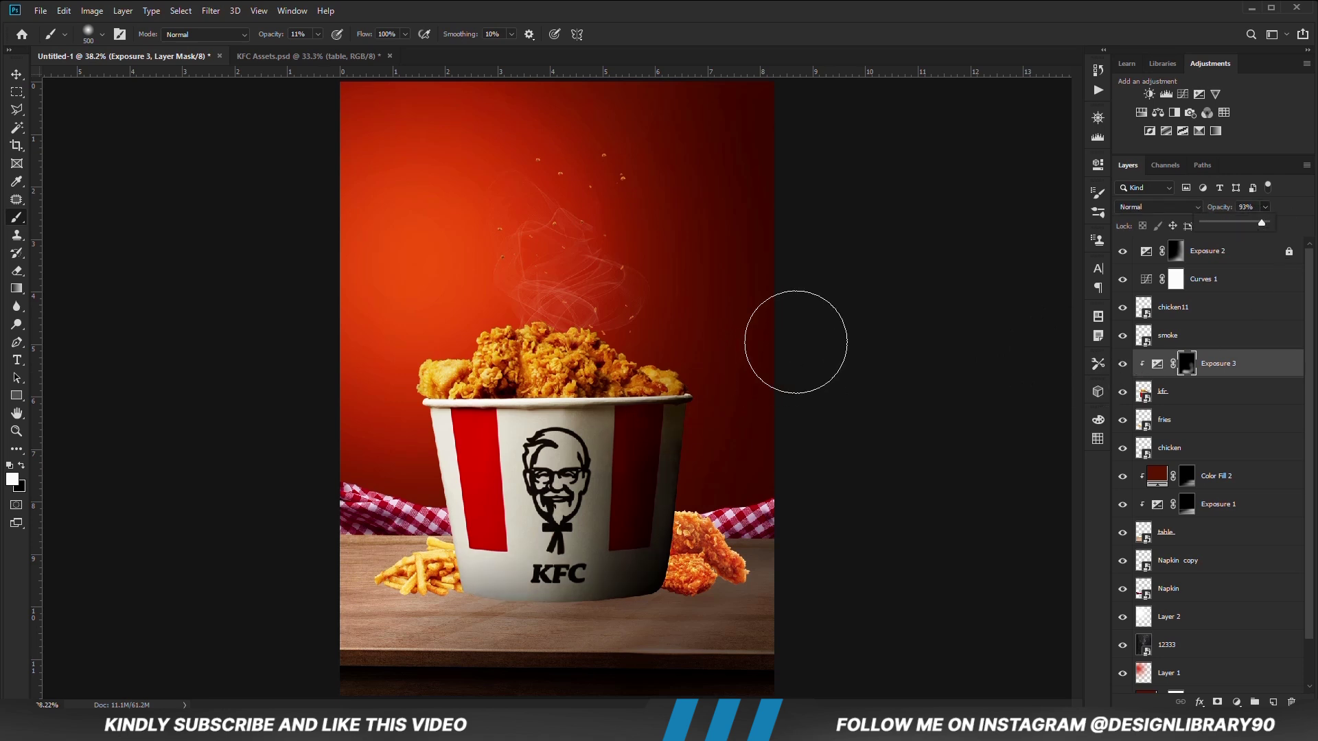
{"action": "left_click", "coordinate": [13, 79]}
{"action": "left_click", "coordinate": [124, 345]}
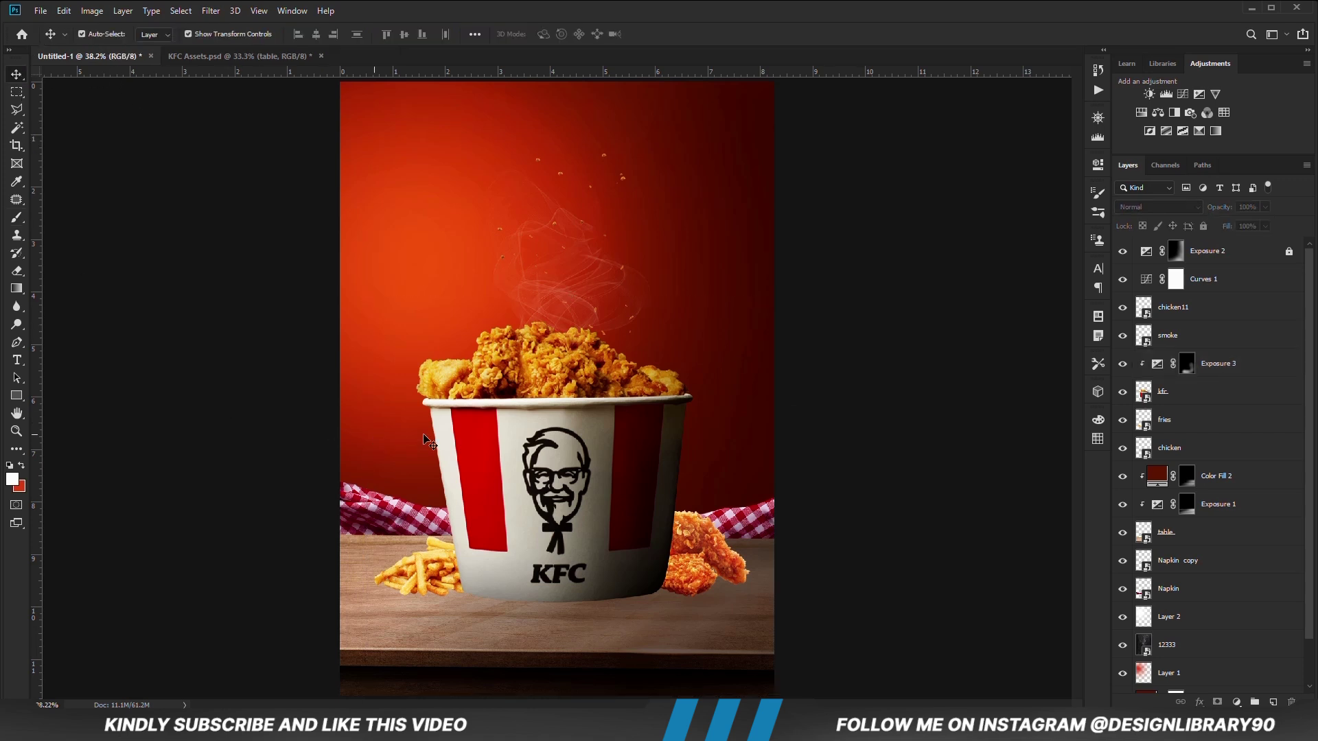
Add a second Exposure adjustment clipped directly above the KFC bucket layer, with a negative exposure that darkens the bucket.
{"action": "left_click", "coordinate": [605, 452]}
{"action": "left_click", "coordinate": [1236, 703]}
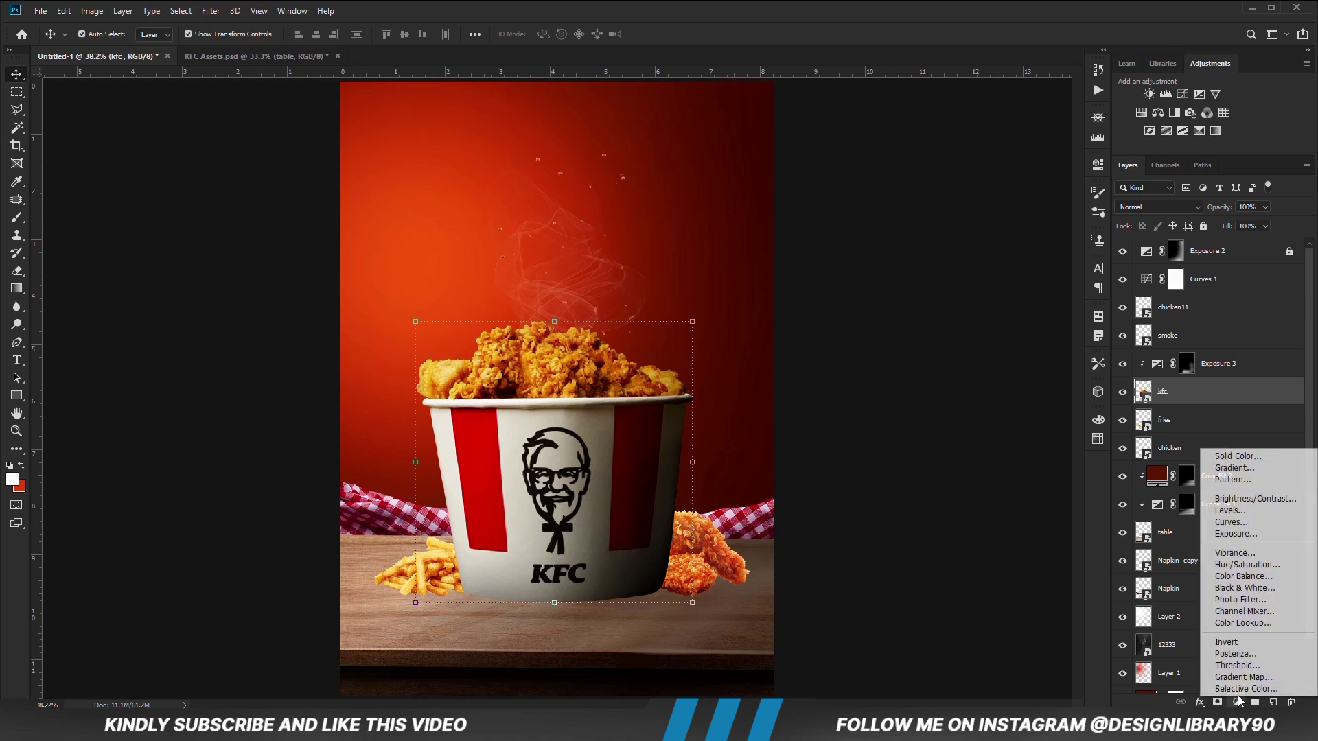
{"action": "left_click", "coordinate": [1235, 544]}
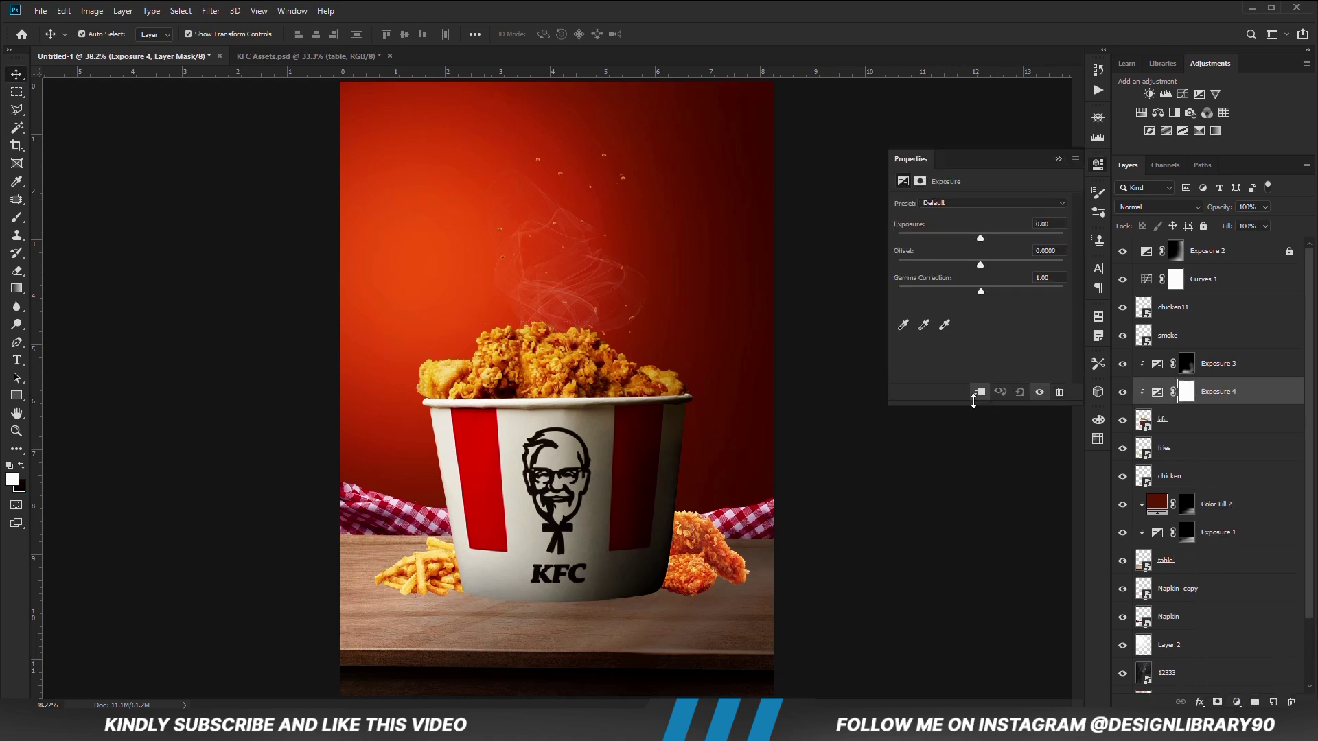
{"action": "left_click_drag", "start_coordinate": [980, 238], "coordinate": [945, 237]}
{"action": "left_click", "coordinate": [1057, 160]}
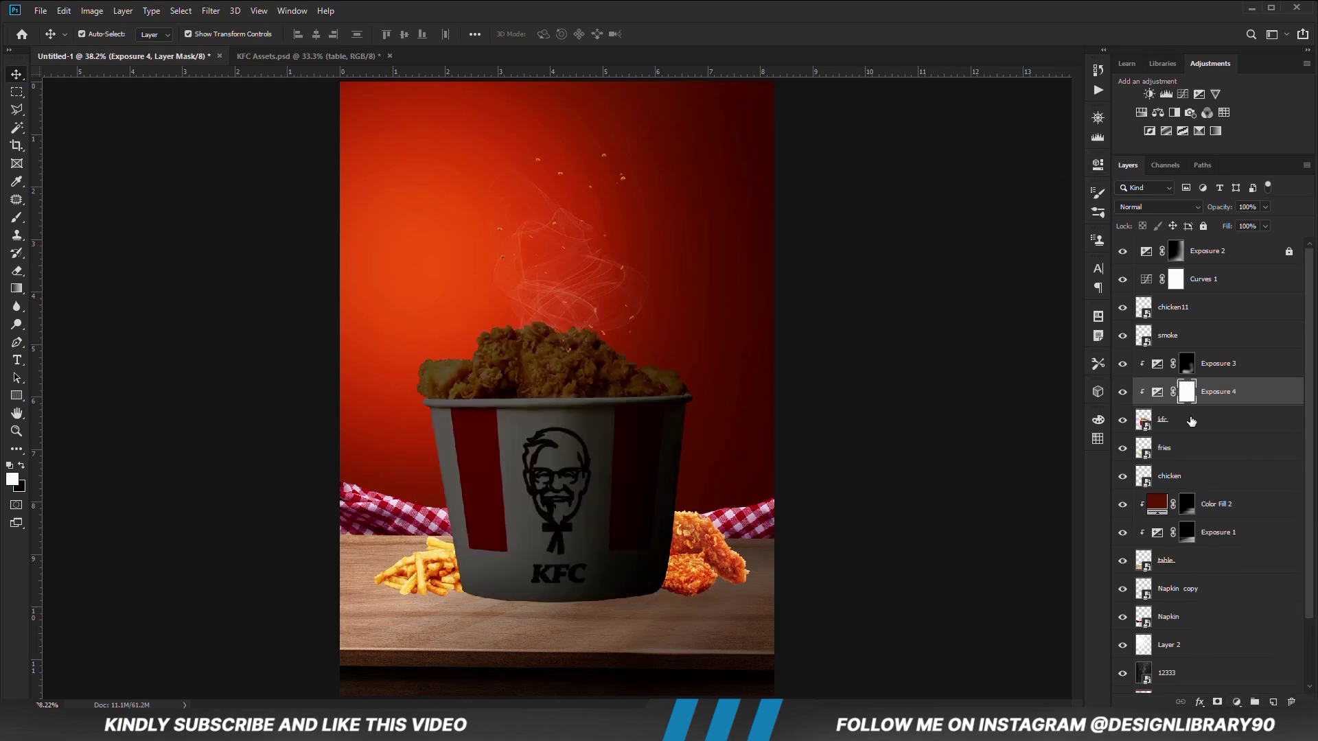
Invert the second bucket Exposure mask and set the brush to 700 px at 9% opacity.
{"action": "key", "text": "ctrl+i"}
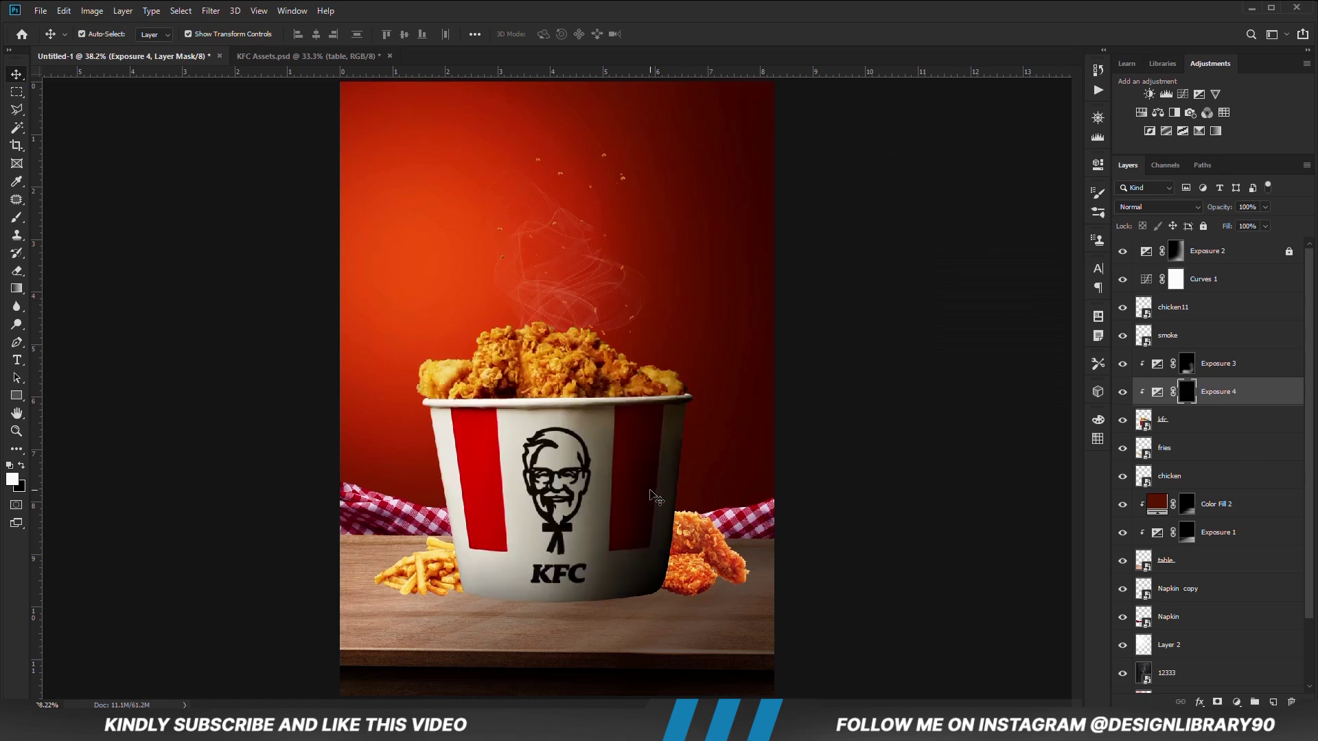
{"action": "key", "text": "b"}
{"action": "left_click_drag", "start_coordinate": [313, 39], "coordinate": [317, 54]}
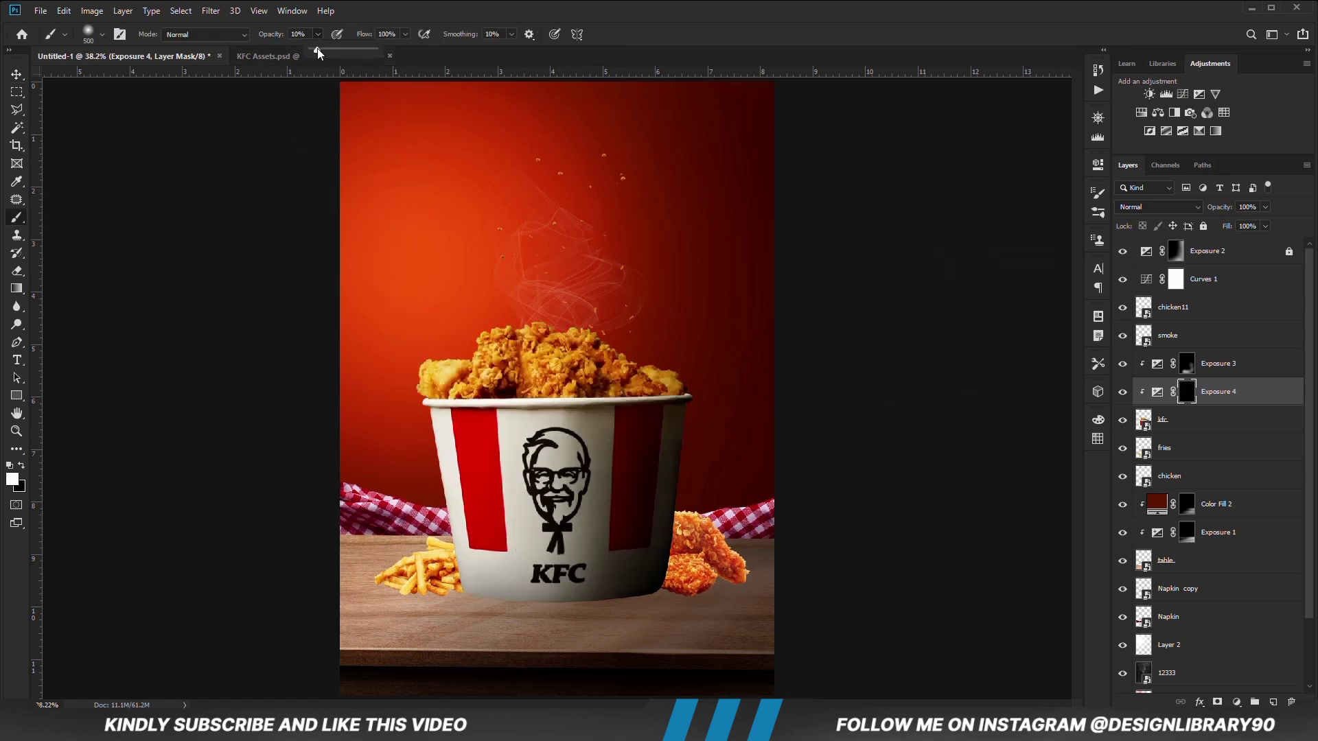
{"action": "left_click", "coordinate": [420, 7]}
{"action": "key", "text": "bracketright"}
{"action": "key", "text": "bracketright"}
Paint softly on the second bucket Exposure mask to deepen the shading across the bucket's lower and right areas.
{"action": "left_click", "coordinate": [503, 590]}
{"action": "left_click_drag", "start_coordinate": [556, 511], "coordinate": [613, 398]}
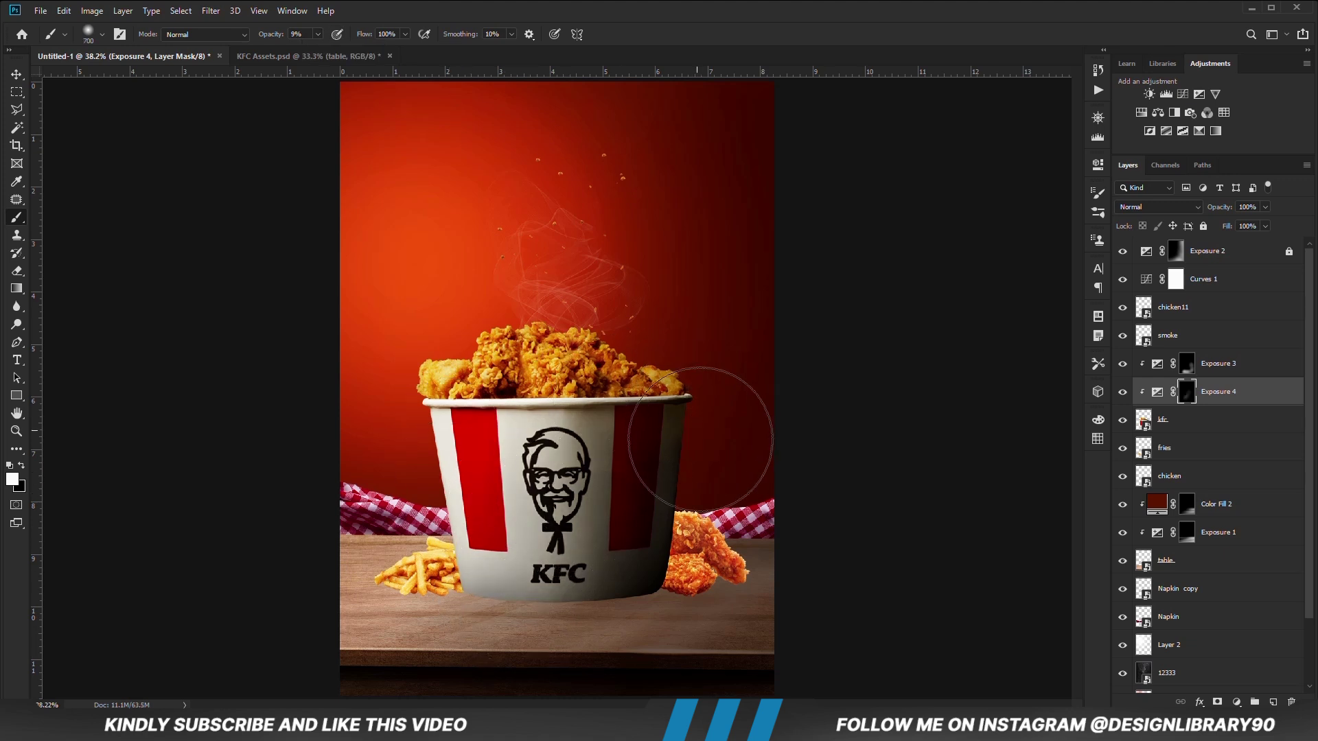
{"action": "mouse_move", "coordinate": [443, 536]}
{"action": "left_mouse_down"}
{"action": "mouse_move", "coordinate": [528, 427]}
{"action": "mouse_move", "coordinate": [645, 473]}
{"action": "mouse_move", "coordinate": [609, 550]}
{"action": "left_mouse_up"}
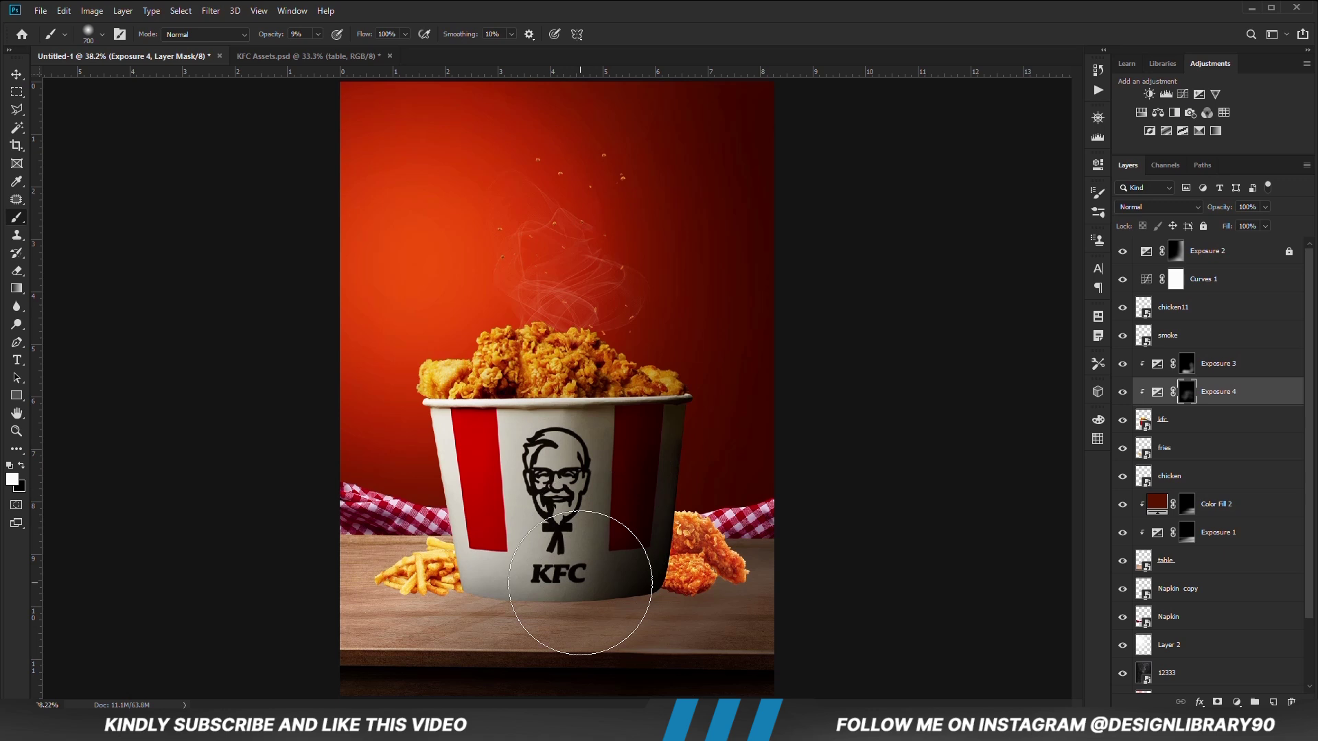
{"action": "key", "text": "v"}
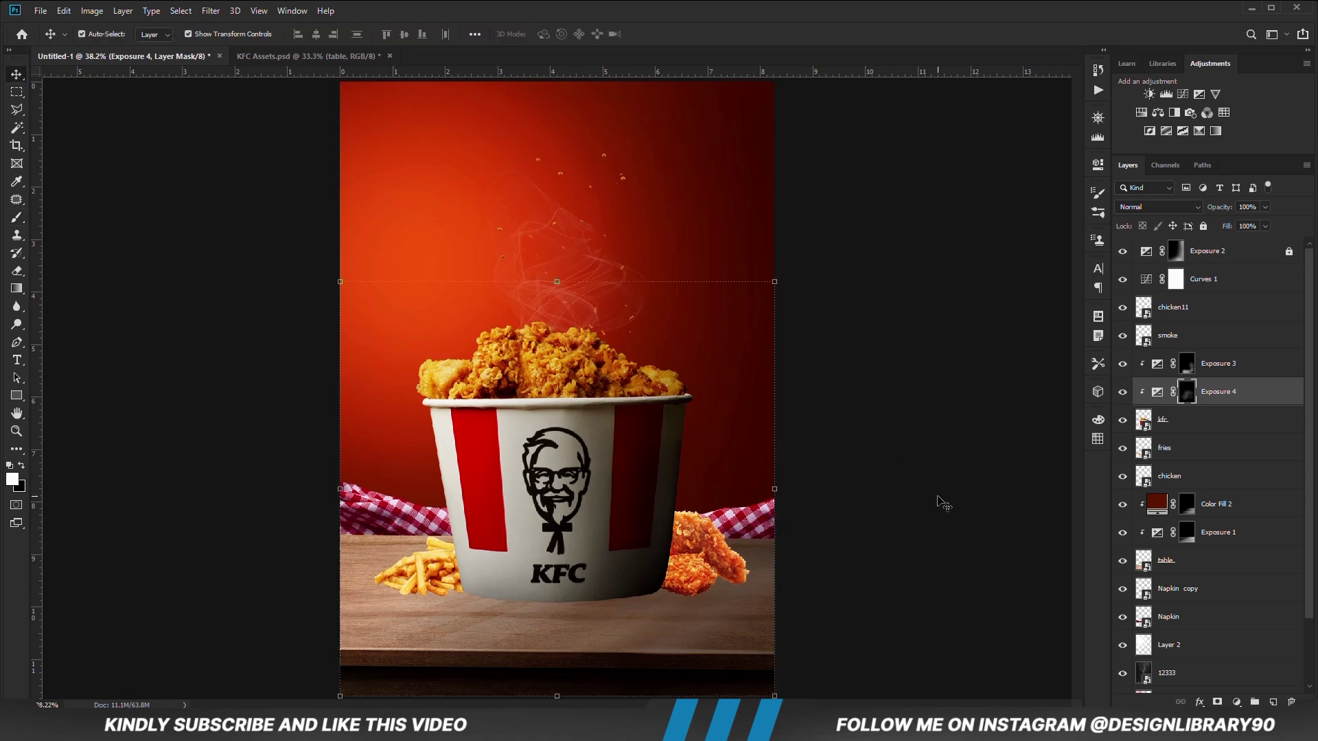
Add a solid colour fill layer above the bucket's Exposure adjustments, using the hex code e23e0c copied from the Notepad notes.
{"action": "left_click", "coordinate": [1235, 376]}
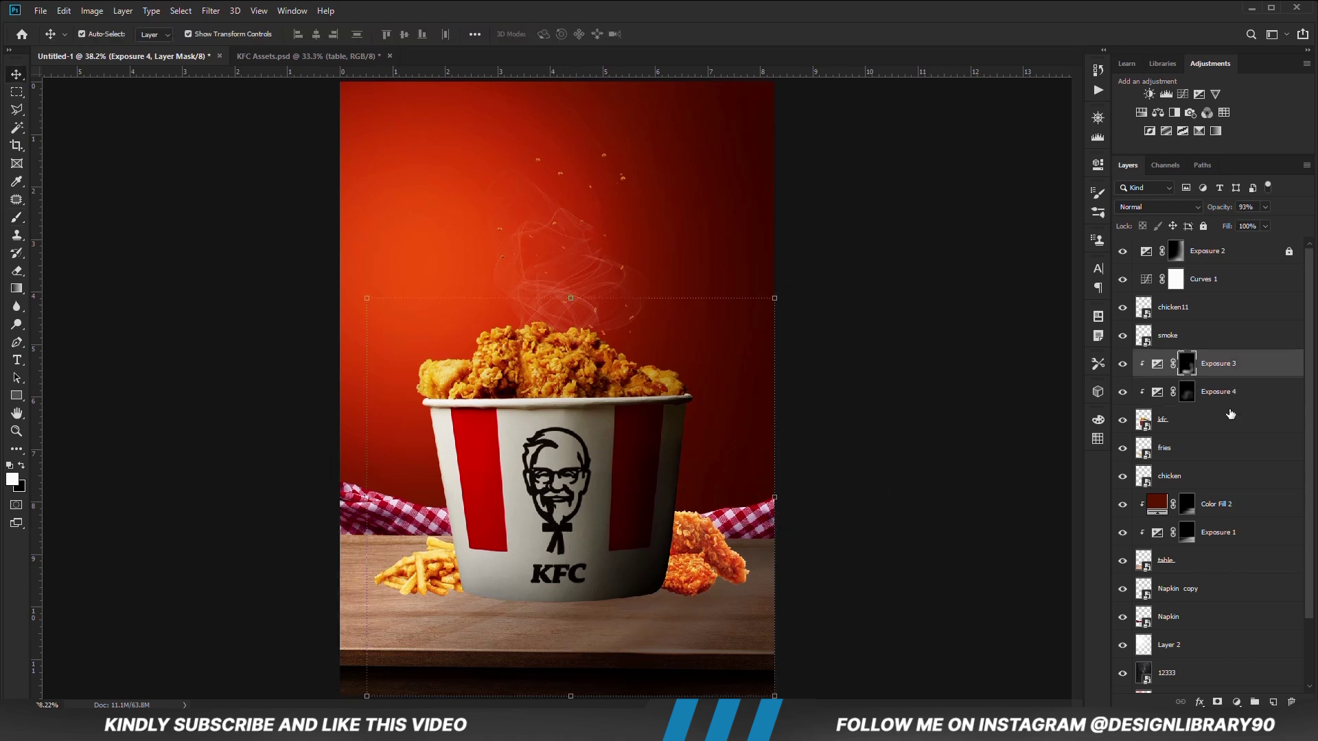
{"action": "left_click", "coordinate": [1236, 700]}
{"action": "left_click", "coordinate": [1225, 458]}
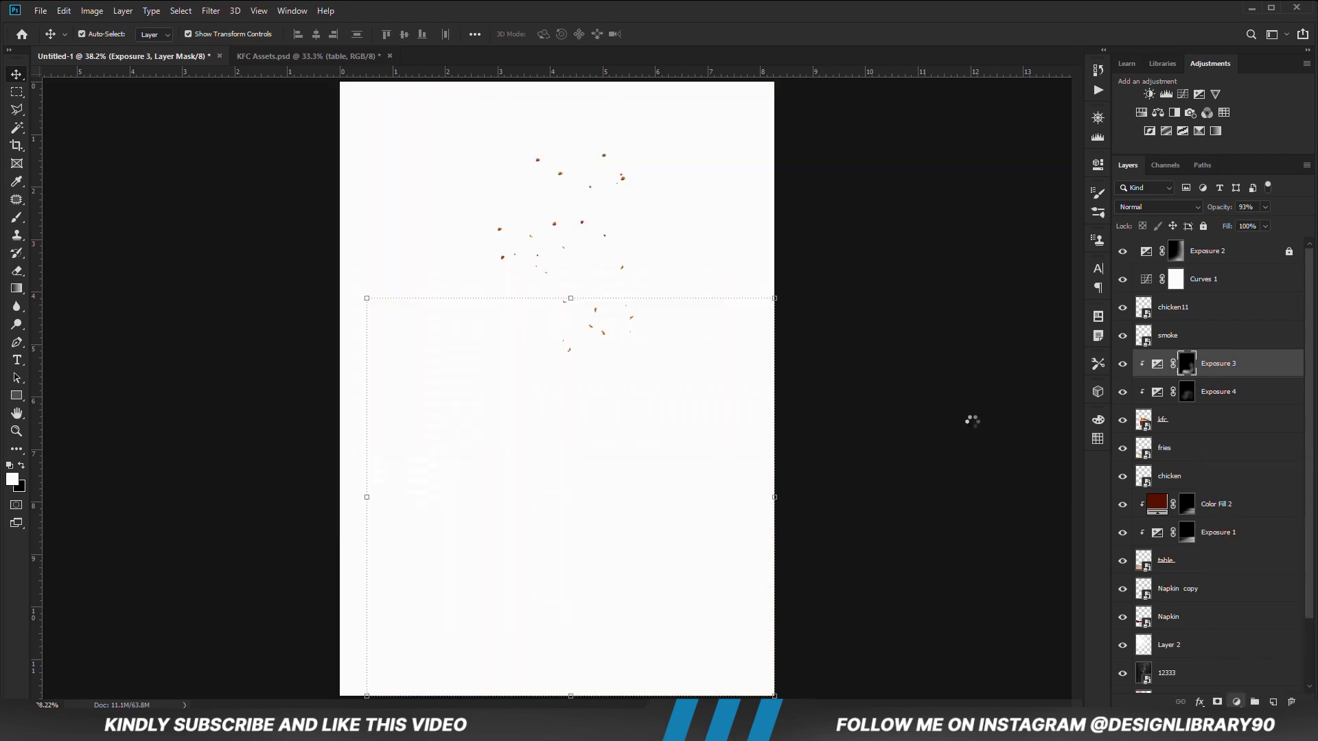
{"action": "key", "text": "alt+Tab"}
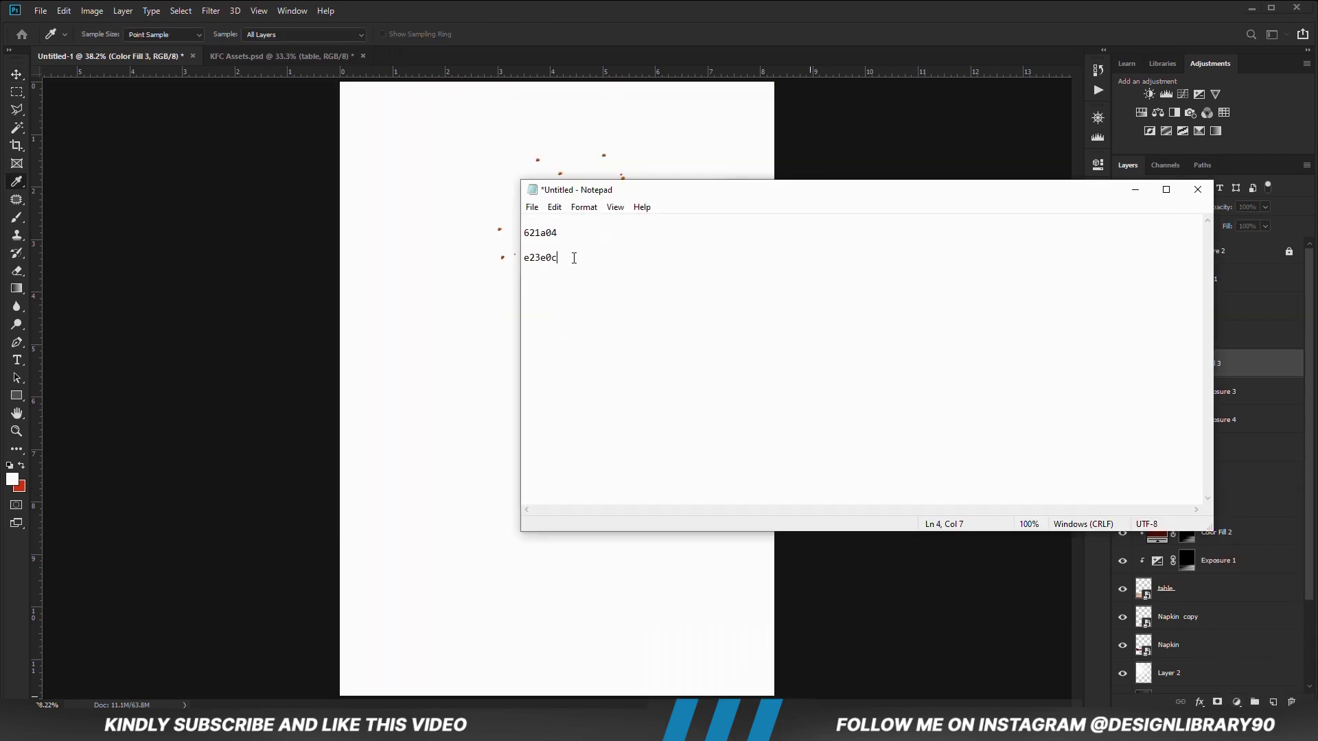
{"action": "left_click_drag", "start_coordinate": [574, 258], "coordinate": [524, 258]}
{"action": "right_click", "coordinate": [554, 258]}
{"action": "left_click", "coordinate": [584, 301]}
{"action": "key", "text": "alt+Tab"}
{"action": "right_click", "coordinate": [975, 444]}
{"action": "left_click", "coordinate": [992, 506]}
{"action": "left_click", "coordinate": [1024, 216]}
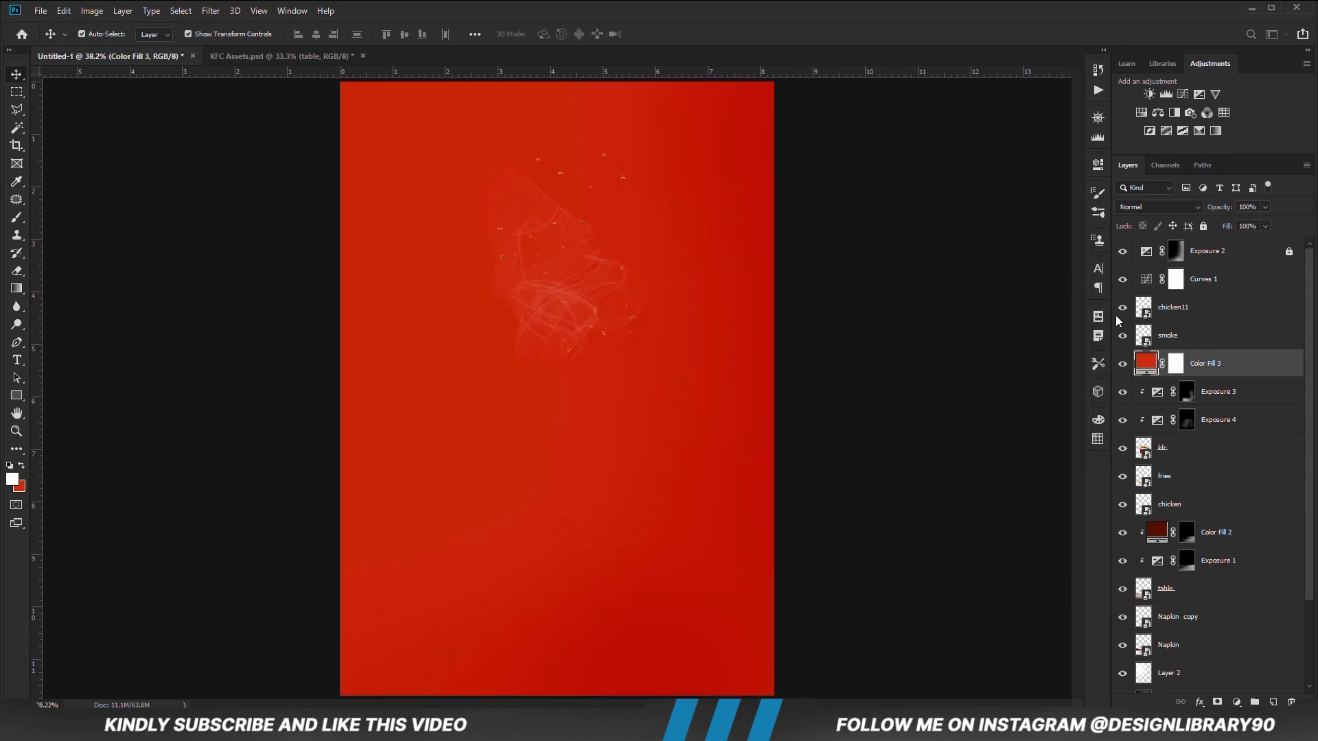
Duplicate the orange-red fill layer and clip the original fill to the KFC bucket.
{"action": "key", "text": "ctrl+j"}
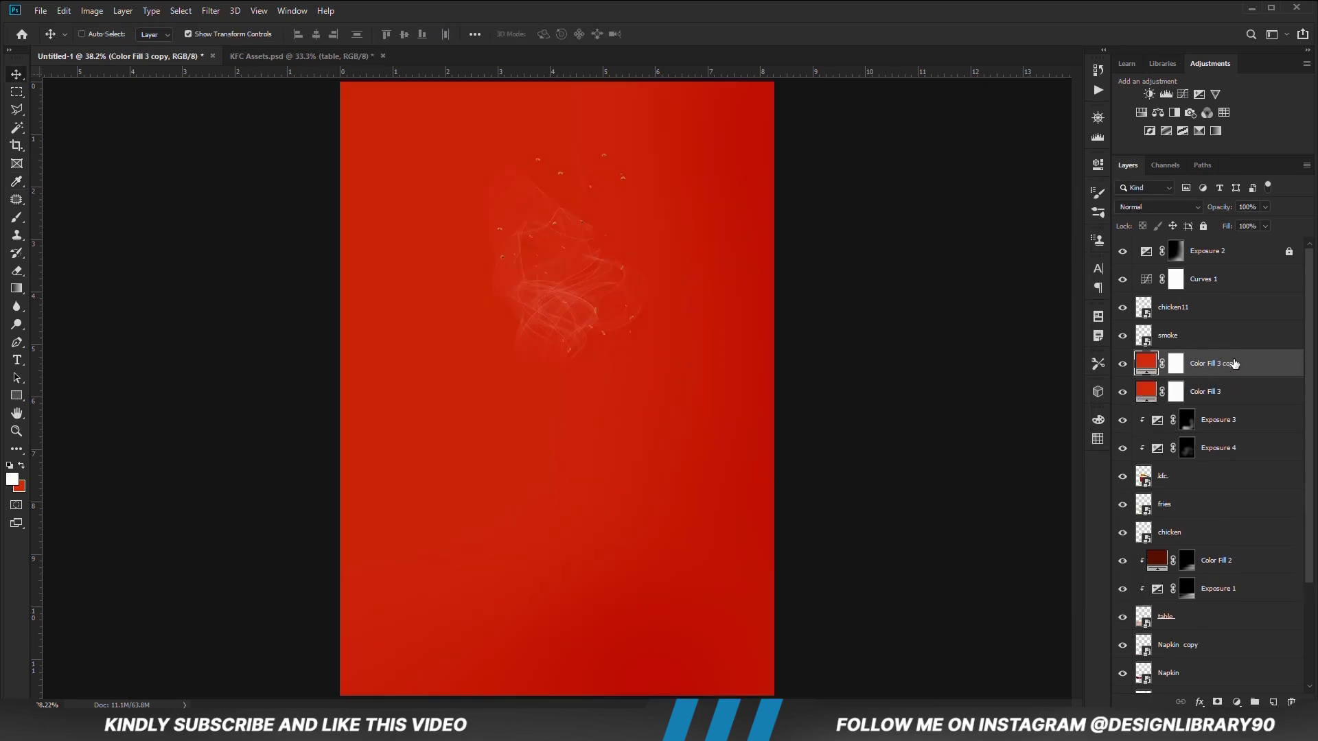
{"action": "left_click", "coordinate": [1224, 402]}
{"action": "right_click", "coordinate": [1232, 394]}
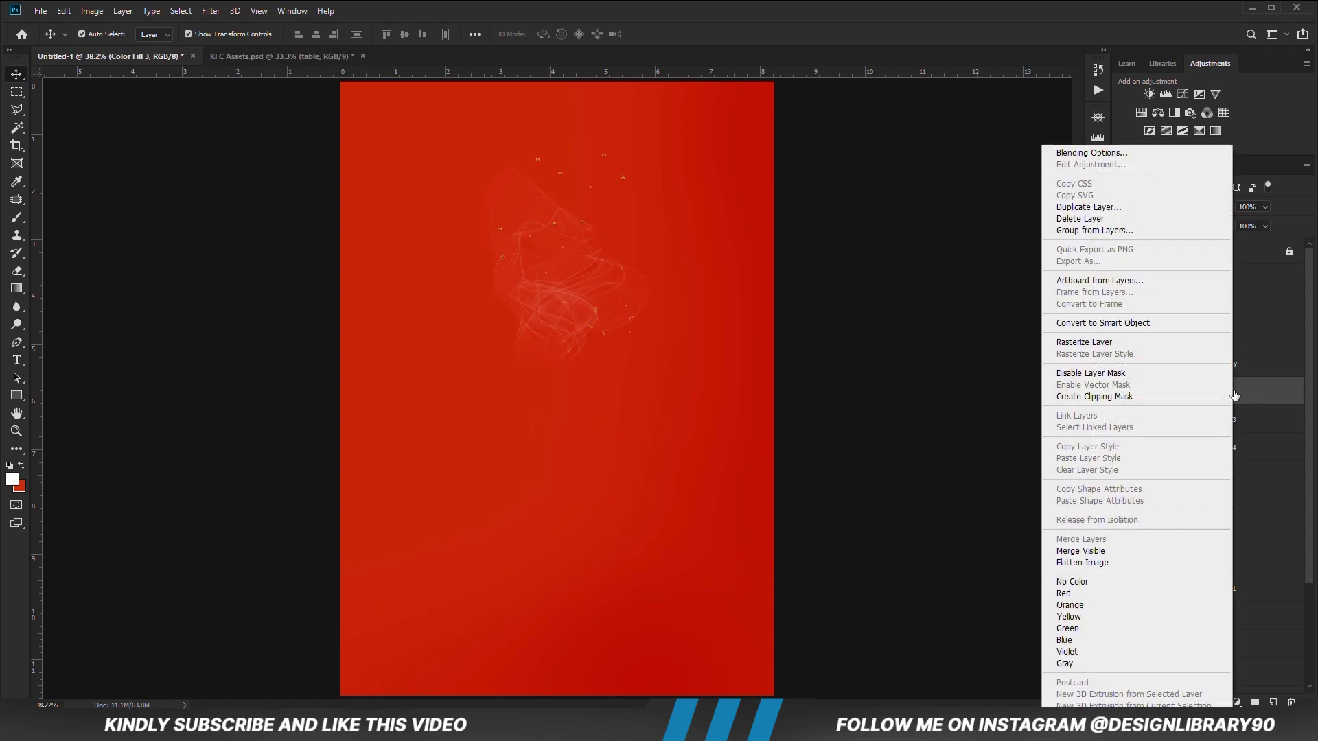
{"action": "left_click", "coordinate": [1123, 398]}
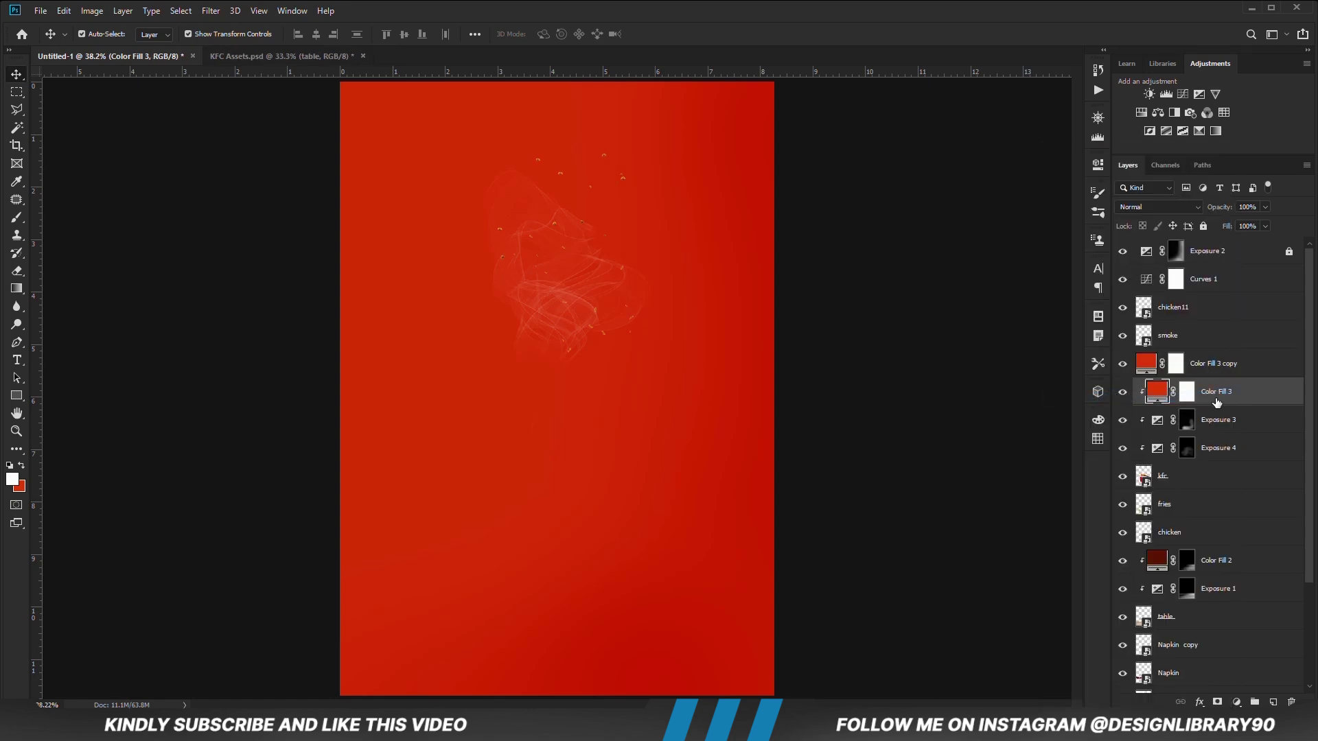
Set the clipped fill's blend mode to Linear Dodge (Add) and hide the duplicate fill layer.
{"action": "left_click", "coordinate": [1154, 209]}
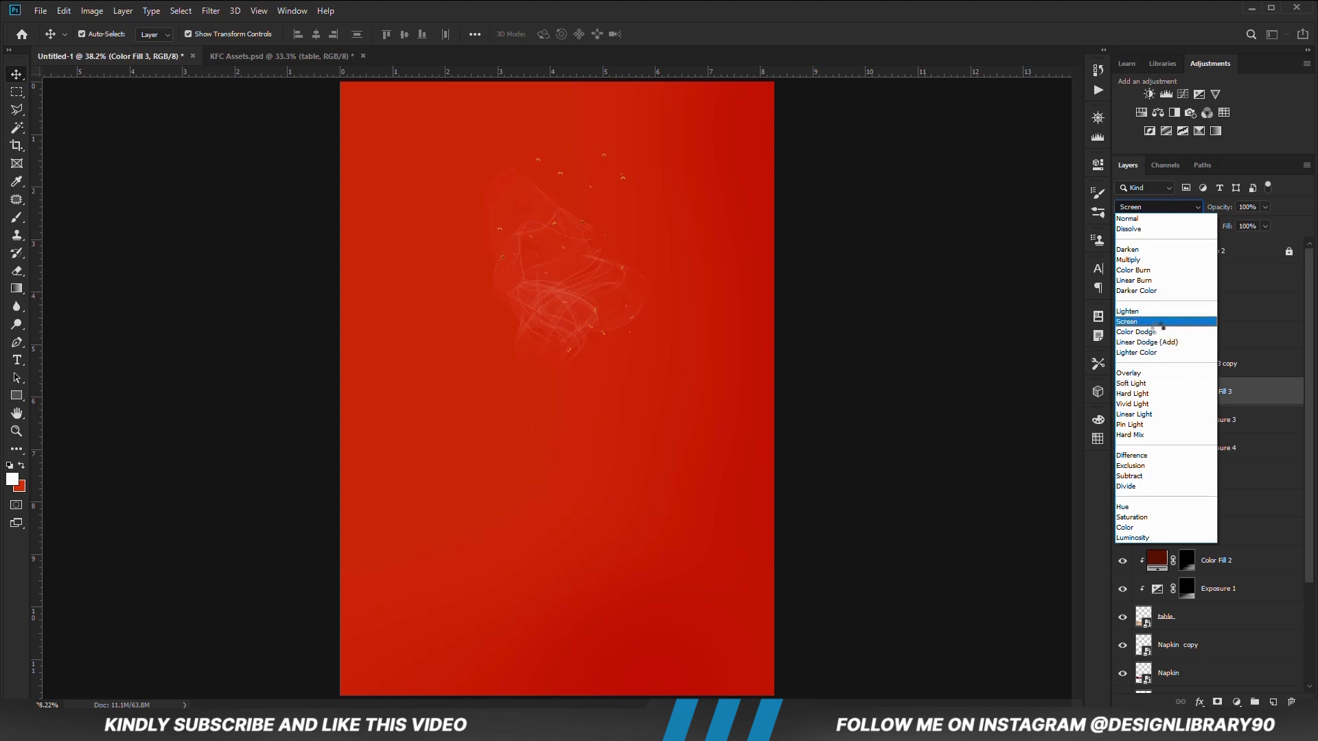
{"action": "left_click", "coordinate": [1162, 344]}
{"action": "left_click", "coordinate": [1123, 363]}
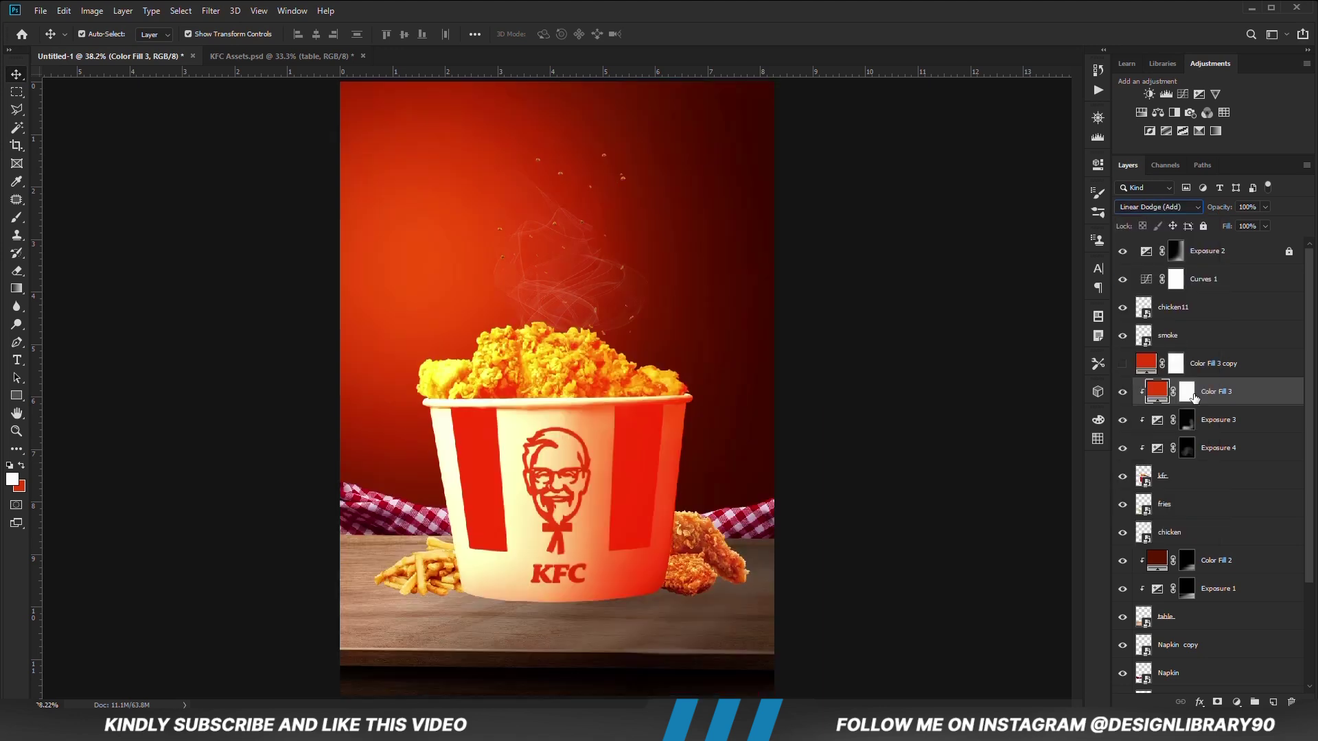
Split the clipped fill's Blend If black point for the underlying layer to 27 / 114 in the blending options.
{"action": "left_click", "coordinate": [1188, 394]}
{"action": "right_click", "coordinate": [1259, 391]}
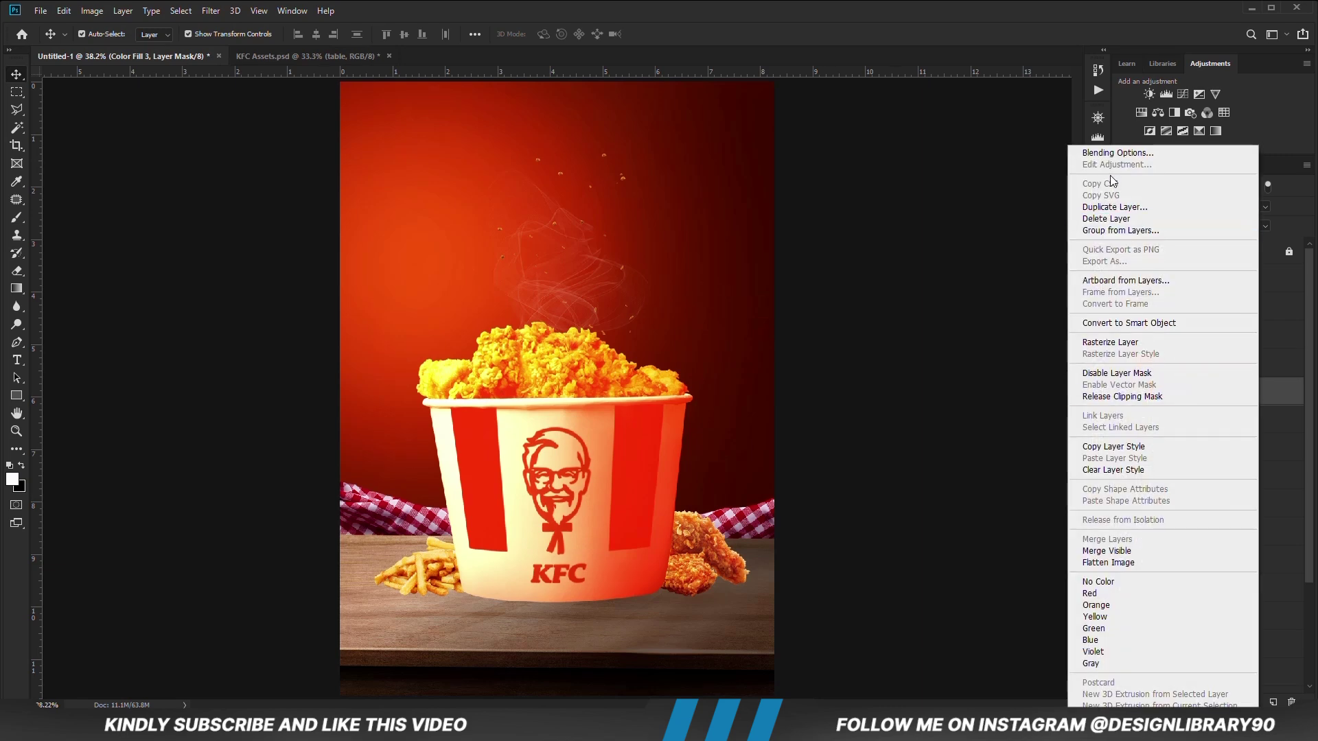
{"action": "left_click", "coordinate": [1117, 153]}
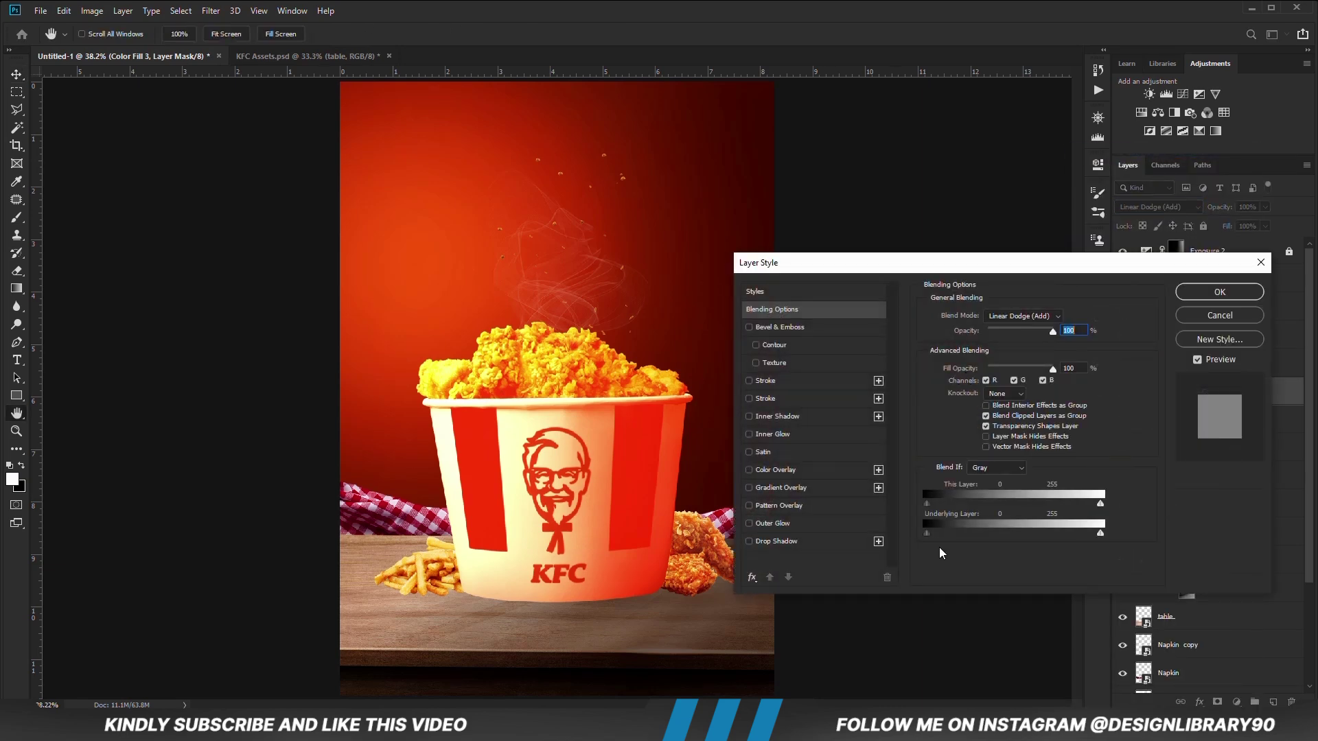
{"action": "left_click_drag", "start_coordinate": [945, 538], "coordinate": [1005, 538]}
{"action": "key", "text": "alt"}
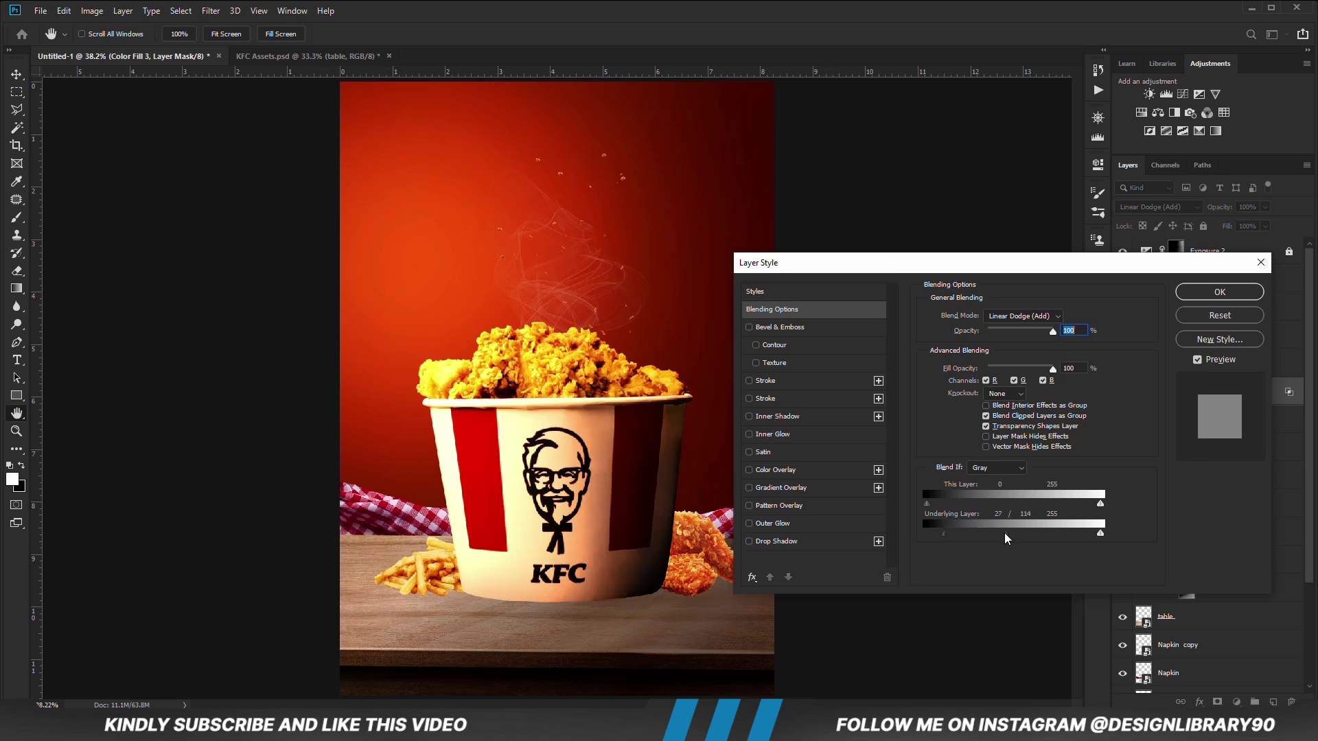
{"action": "left_click", "coordinate": [1208, 298]}
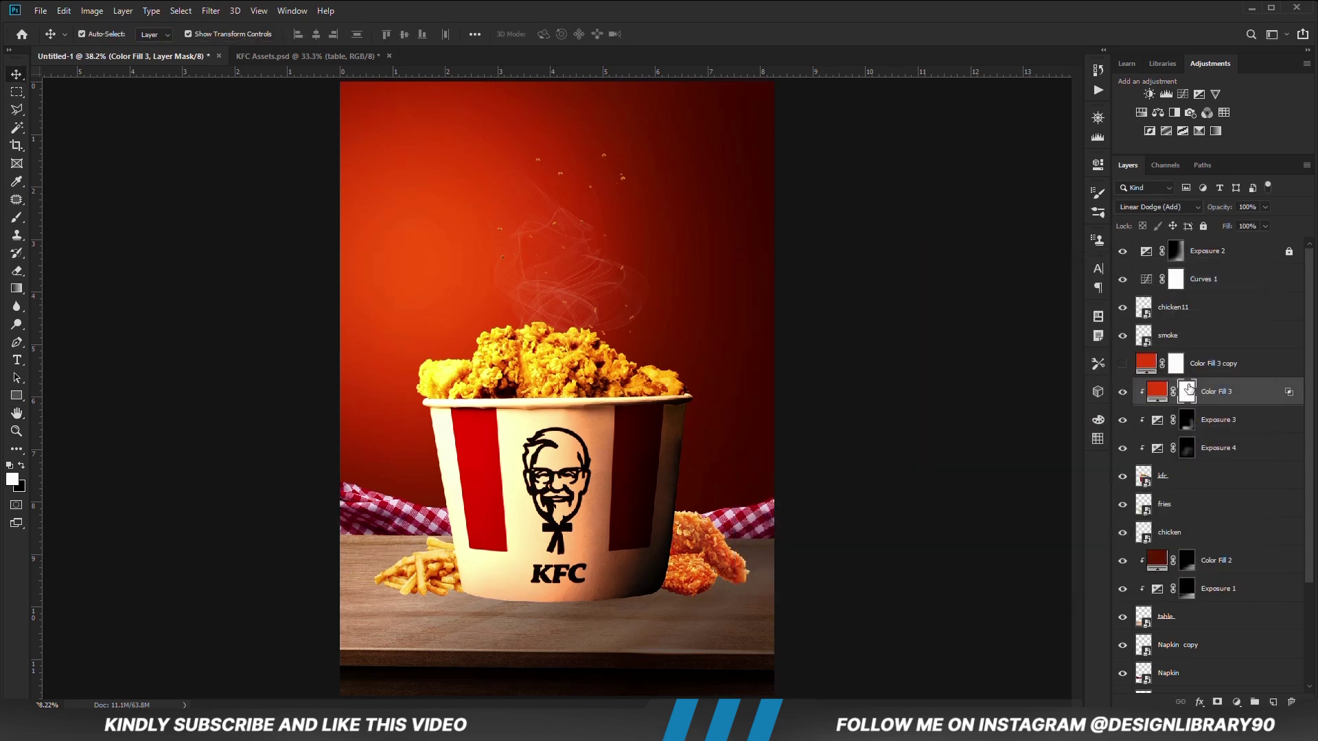
Invert the clipped fill's mask and paint a warm glow on the bucket and chicken's left side with a 700 px brush at 24% opacity.
{"action": "key", "text": "ctrl+i"}
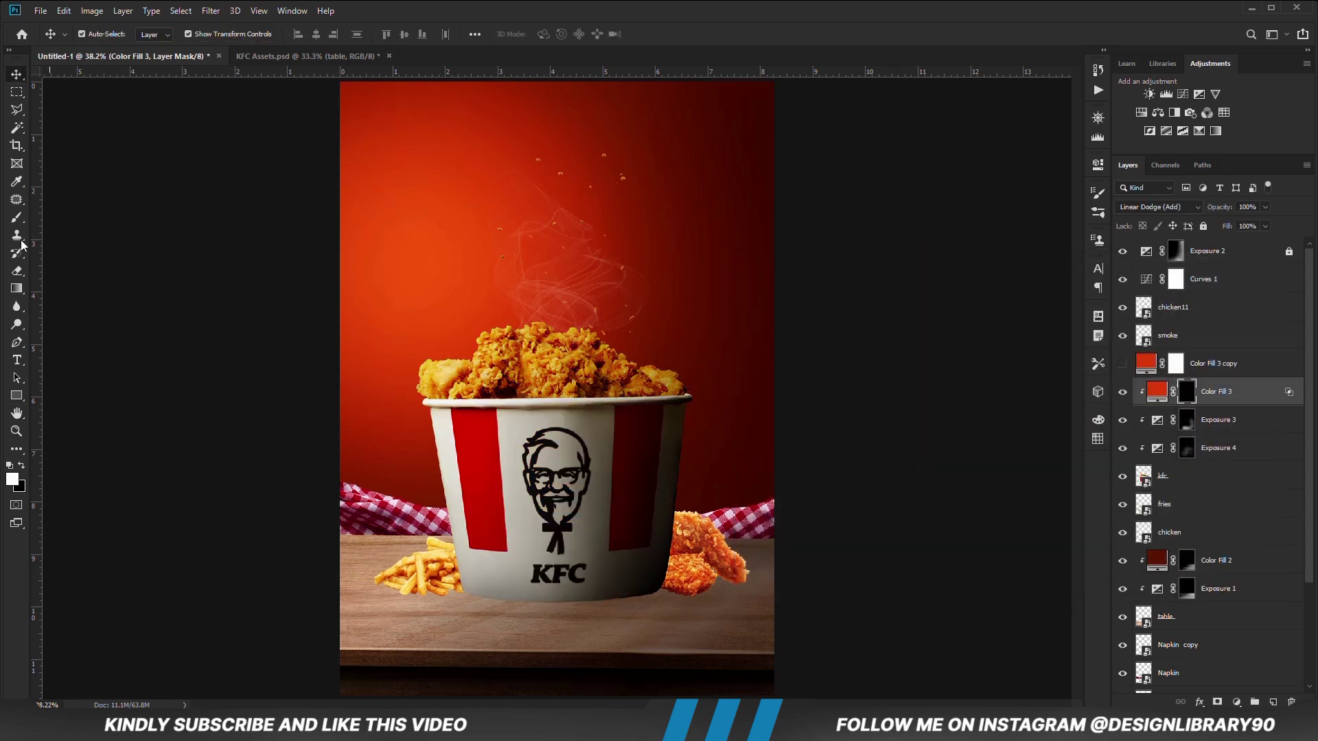
{"action": "right_click", "coordinate": [17, 217]}
{"action": "left_click", "coordinate": [76, 217]}
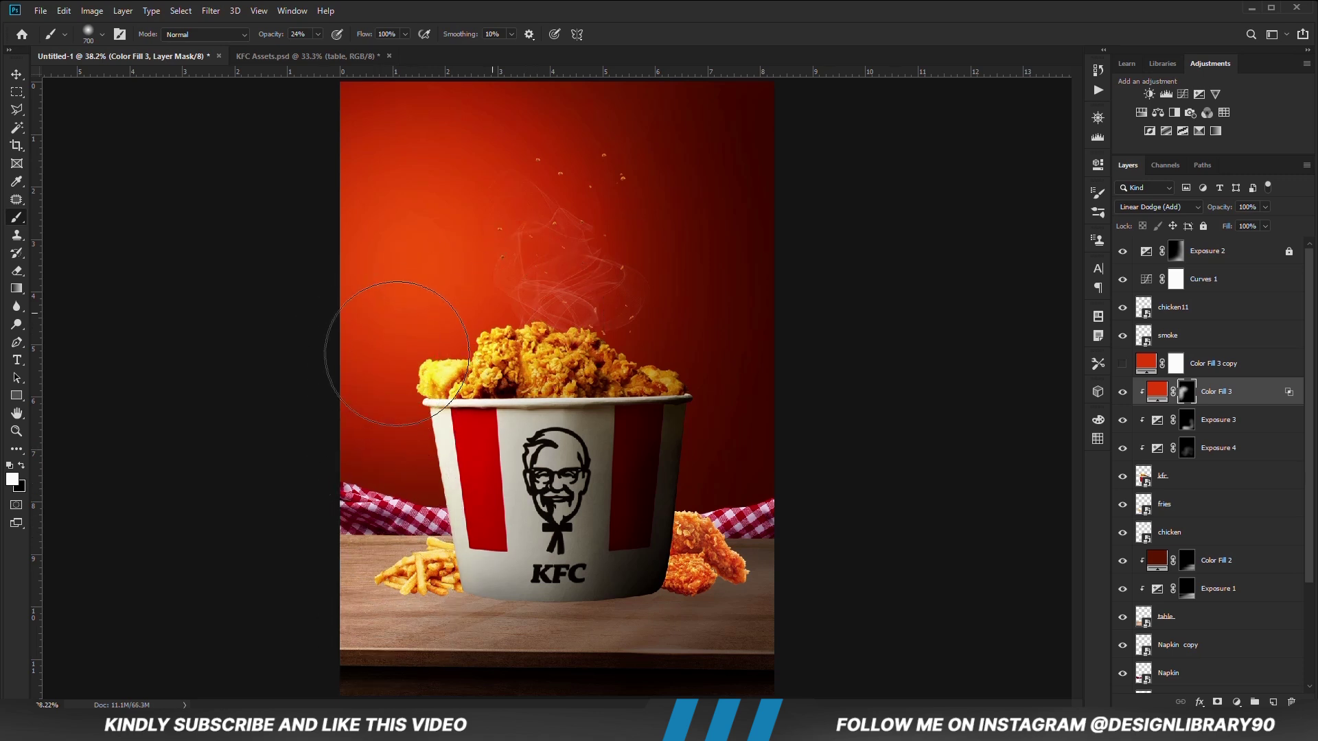
Lower the Linear Dodge fill's opacity to 86% and compare the bucket with the fill on and off.
{"action": "left_click", "coordinate": [1123, 397]}
{"action": "left_click", "coordinate": [1123, 397]}
{"action": "left_click_drag", "start_coordinate": [1257, 221], "coordinate": [1256, 222]}
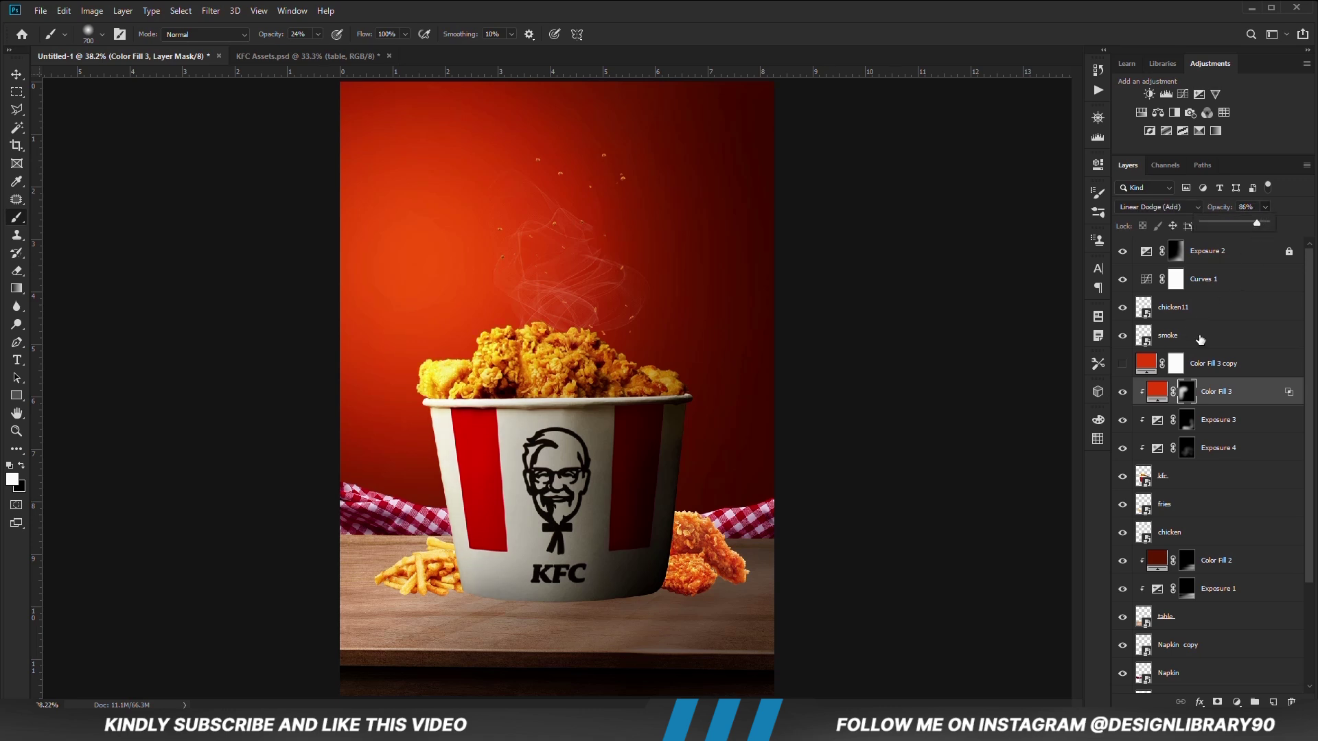
{"action": "left_click", "coordinate": [1124, 396]}
{"action": "left_click", "coordinate": [1124, 396]}
Show the duplicate orange-red fill layer and set its blend mode to Overlay.
{"action": "left_click", "coordinate": [1198, 371]}
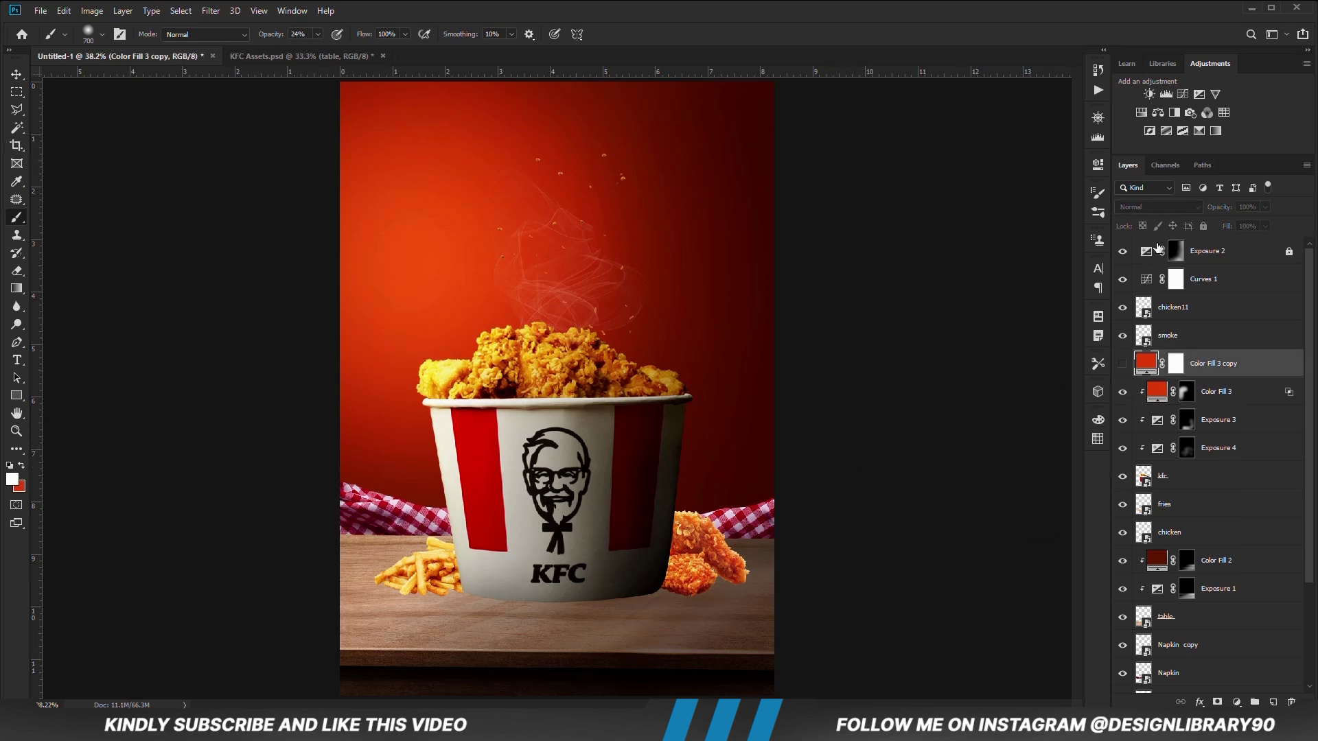
{"action": "left_click", "coordinate": [1123, 363]}
{"action": "left_click", "coordinate": [1159, 206]}
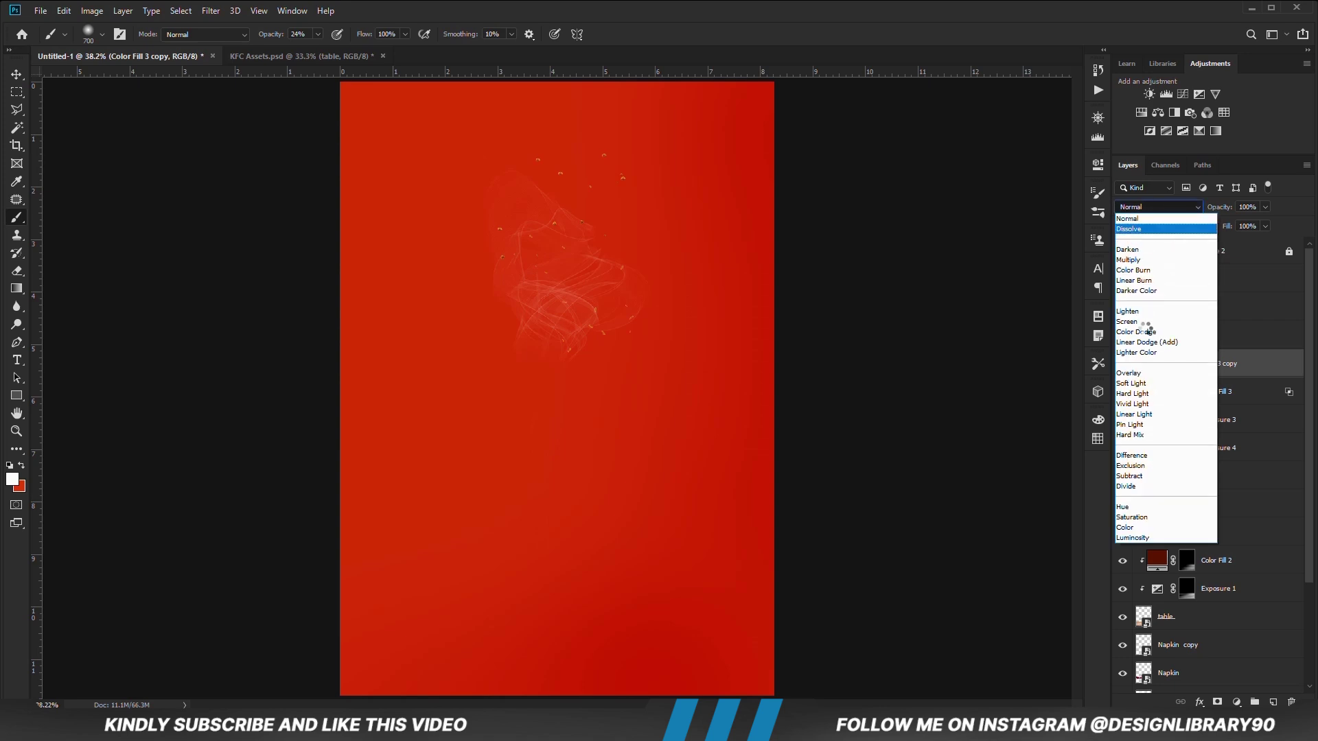
{"action": "left_click", "coordinate": [1138, 373]}
Clip the Overlay fill to the KFC bucket and invert its mask to black.
{"action": "right_click", "coordinate": [1260, 374]}
{"action": "left_click", "coordinate": [1181, 372]}
{"action": "left_click", "coordinate": [1188, 363]}
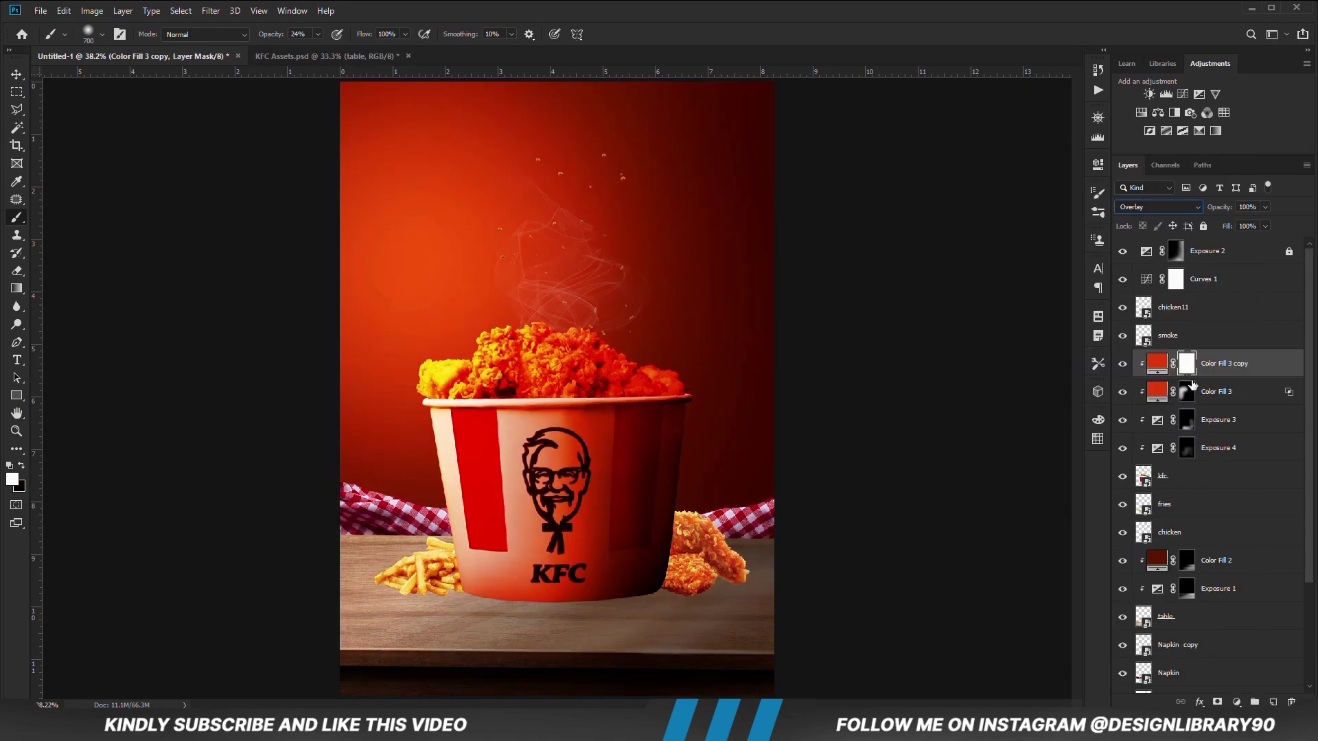
{"action": "key", "text": "ctrl+i"}
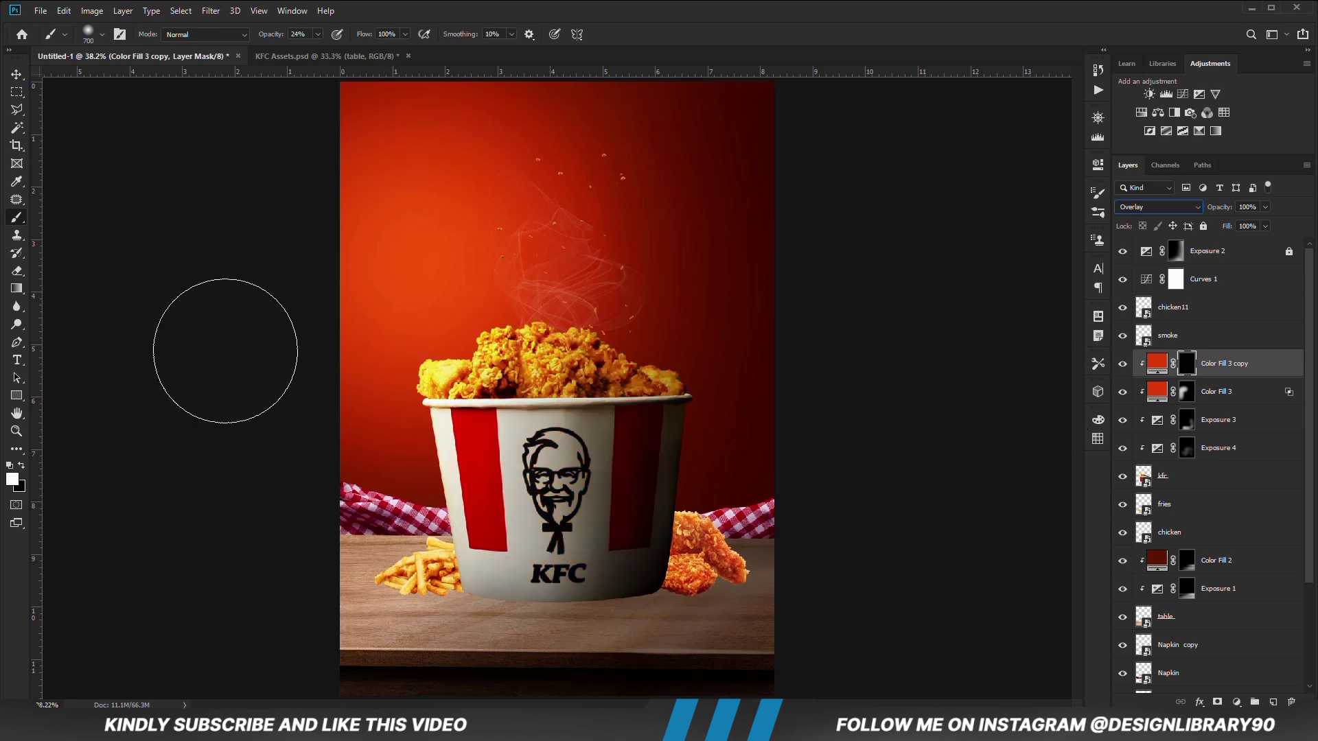
Paint an Overlay glow on the left side of the bucket and its chicken with a 300 px brush at 59% opacity.
{"action": "key", "text": "bracketleft"}
{"action": "key", "text": "bracketleft"}
{"action": "key", "text": "bracketleft"}
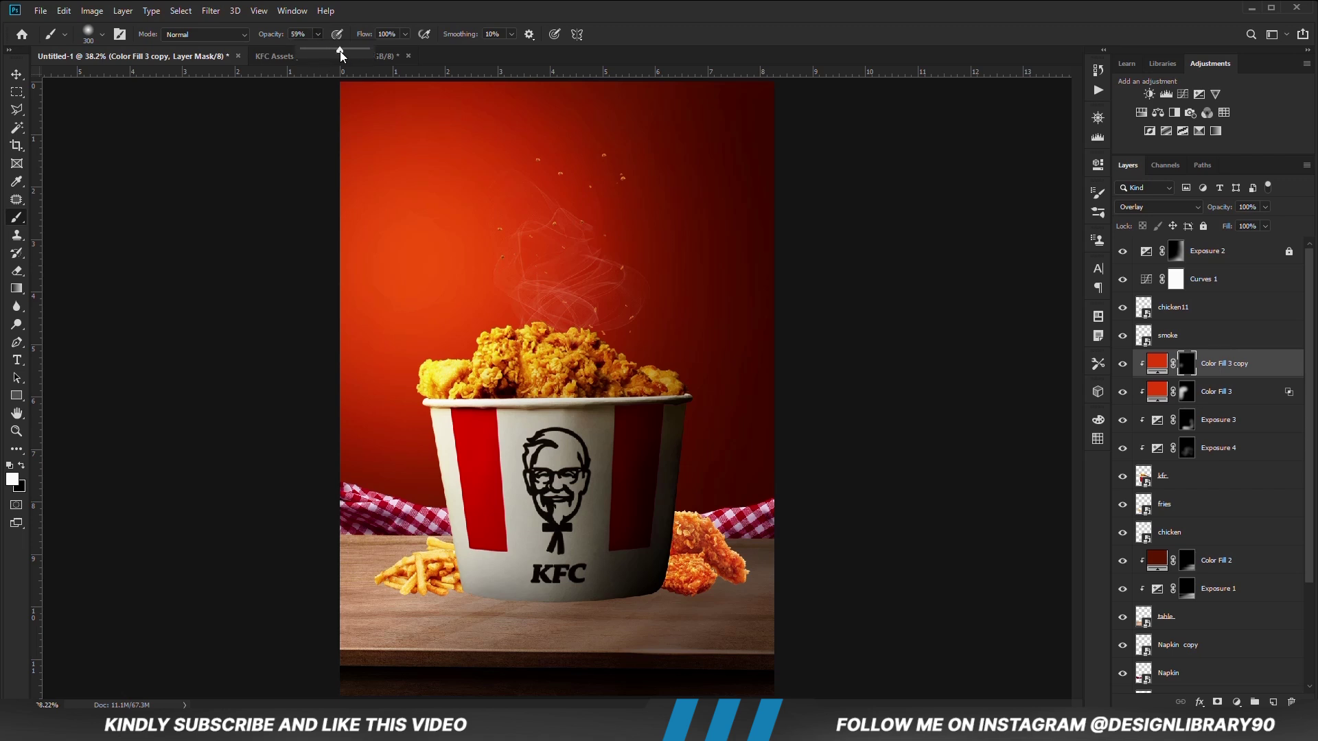
{"action": "key", "text": "x"}
{"action": "key", "text": "x"}
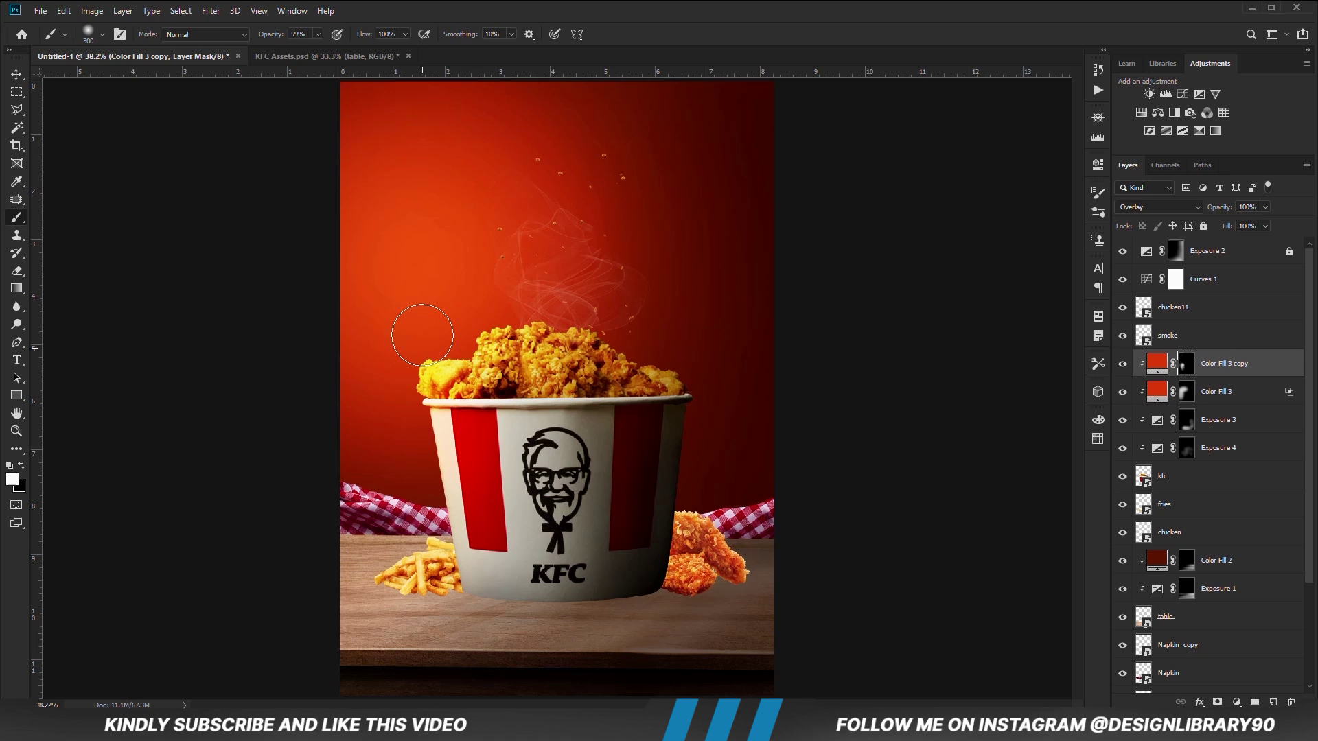
{"action": "key", "text": "x"}
{"action": "left_click", "coordinate": [317, 35]}
{"action": "key", "text": "v"}
{"action": "left_click", "coordinate": [110, 256]}
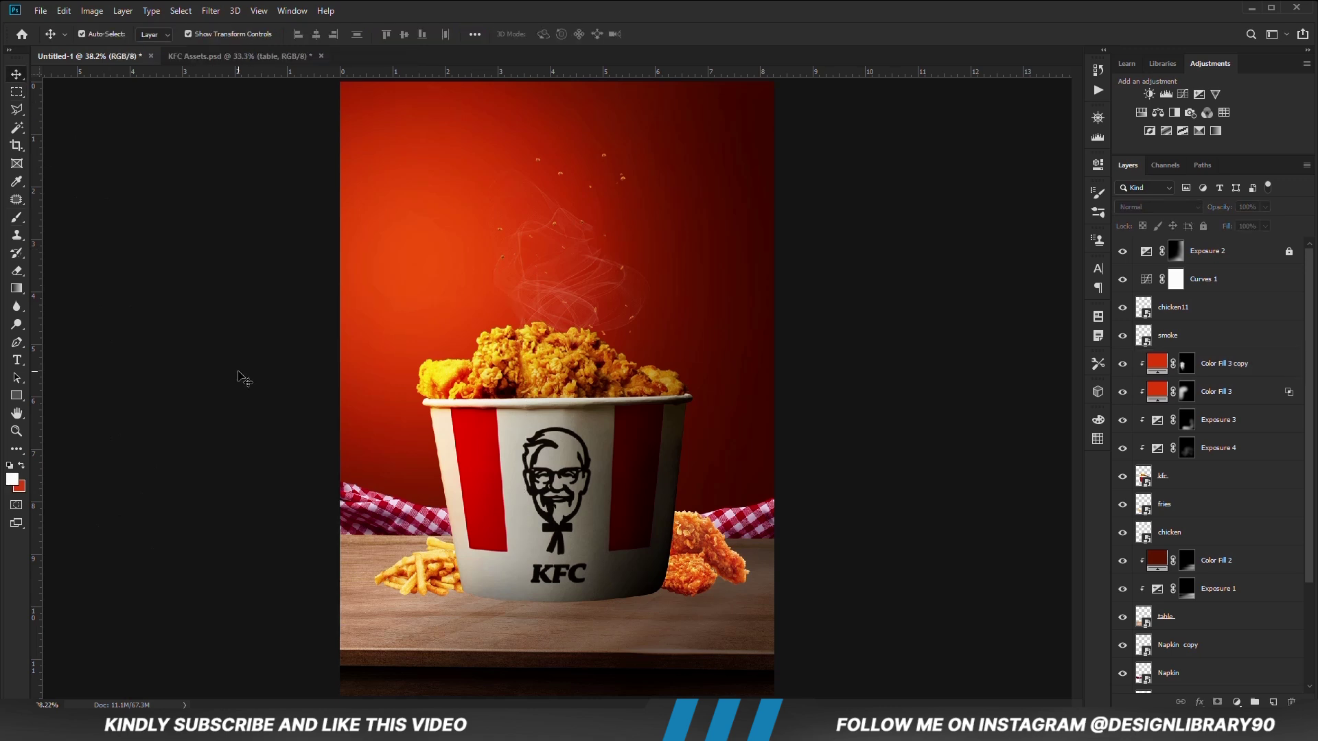
Clip an Exposure adjustment to the left napkin, lower its exposure and invert its mask to black.
{"action": "key", "text": "ctrl+minus"}
{"action": "left_click", "coordinate": [401, 500]}
{"action": "scroll", "coordinate": [1215, 618], "scroll_direction": "down", "scroll_amount": 1}
{"action": "left_click", "coordinate": [1236, 702]}
{"action": "left_click", "coordinate": [1233, 535]}
{"action": "left_click", "coordinate": [979, 392]}
{"action": "left_click_drag", "start_coordinate": [980, 237], "coordinate": [917, 238]}
{"action": "left_click", "coordinate": [1057, 158]}
{"action": "key", "text": "ctrl+i"}
Paint shadow onto the left napkin through the Exposure mask with a white brush at 19% opacity.
{"action": "key", "text": "b"}
{"action": "key", "text": "x"}
{"action": "key", "text": "1"}
{"action": "key", "text": "9"}
Clip a second, slightly brighter Exposure adjustment to the left napkin, invert its mask and paint highlights across the cloth.
{"action": "left_click", "coordinate": [1237, 702]}
{"action": "left_click", "coordinate": [1233, 545]}
{"action": "left_click", "coordinate": [980, 391]}
{"action": "left_click_drag", "start_coordinate": [981, 239], "coordinate": [1003, 238]}
{"action": "left_click", "coordinate": [1058, 158]}
{"action": "key", "text": "ctrl+i"}
{"action": "left_click_drag", "start_coordinate": [386, 453], "coordinate": [487, 468]}
Add an orange-red solid colour fill above the left napkin's exposure layers.
{"action": "left_click", "coordinate": [1236, 702]}
{"action": "left_click", "coordinate": [1232, 450]}
{"action": "left_click", "coordinate": [746, 728]}
{"action": "right_click", "coordinate": [534, 258]}
{"action": "left_click", "coordinate": [566, 302]}
{"action": "left_click", "coordinate": [1135, 189]}
{"action": "right_click", "coordinate": [963, 448]}
{"action": "left_click", "coordinate": [995, 507]}
{"action": "left_click", "coordinate": [1044, 218]}
Clip the new fill to the left napkin in Overlay mode, invert its mask and paint a glow with a 400 px brush at 30% opacity.
{"action": "right_click", "coordinate": [1223, 586]}
{"action": "left_click", "coordinate": [1180, 269]}
{"action": "left_click", "coordinate": [1159, 206]}
{"action": "left_click", "coordinate": [1160, 374]}
{"action": "left_click", "coordinate": [1187, 588]}
{"action": "key", "text": "ctrl+i"}
{"action": "key", "text": "3"}
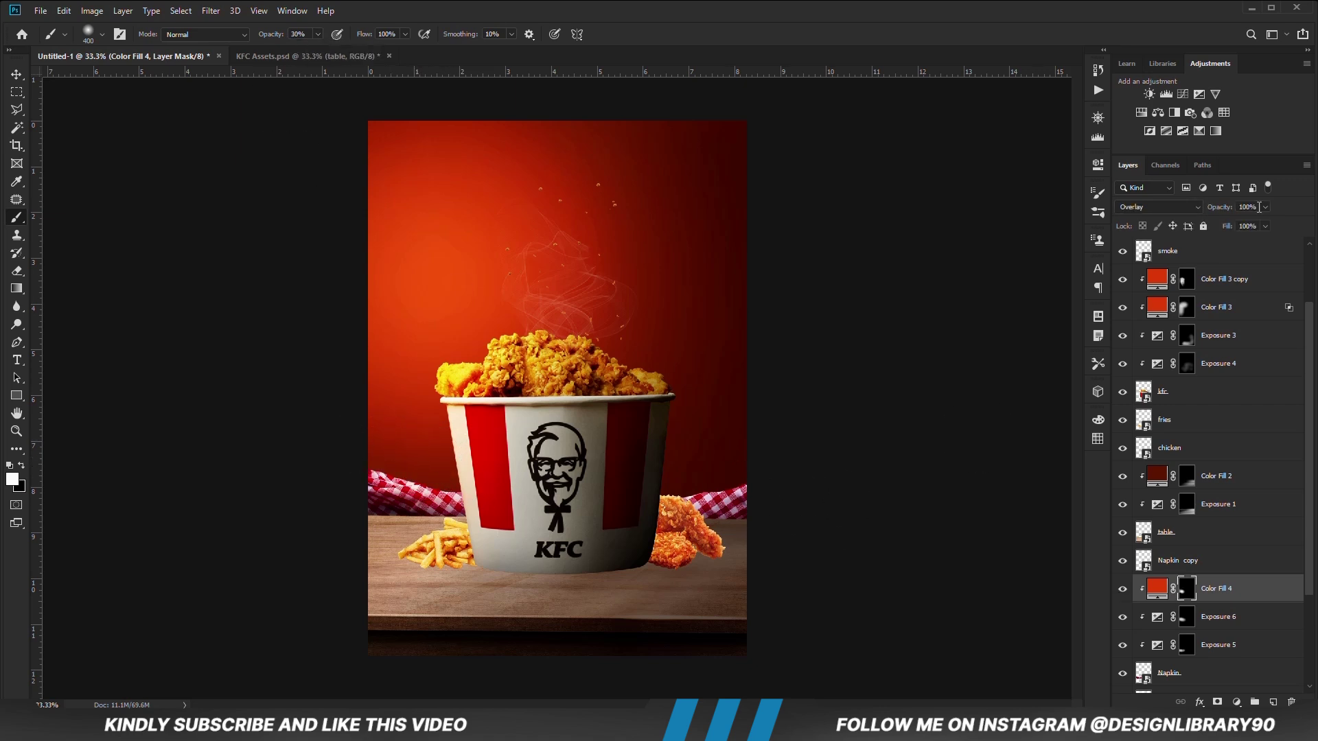
Clip an Exposure adjustment to the right napkin, lower its exposure and invert its mask.
{"action": "key", "text": "v"}
{"action": "left_click", "coordinate": [715, 503]}
{"action": "left_click", "coordinate": [1236, 701]}
{"action": "left_click", "coordinate": [1228, 541]}
{"action": "left_click", "coordinate": [979, 392]}
{"action": "left_click_drag", "start_coordinate": [980, 237], "coordinate": [934, 239]}
{"action": "key", "text": "ctrl+i"}
Paint shadow onto the right napkin through the mask with a 400 px brush at 30% opacity.
{"action": "key", "text": "b"}
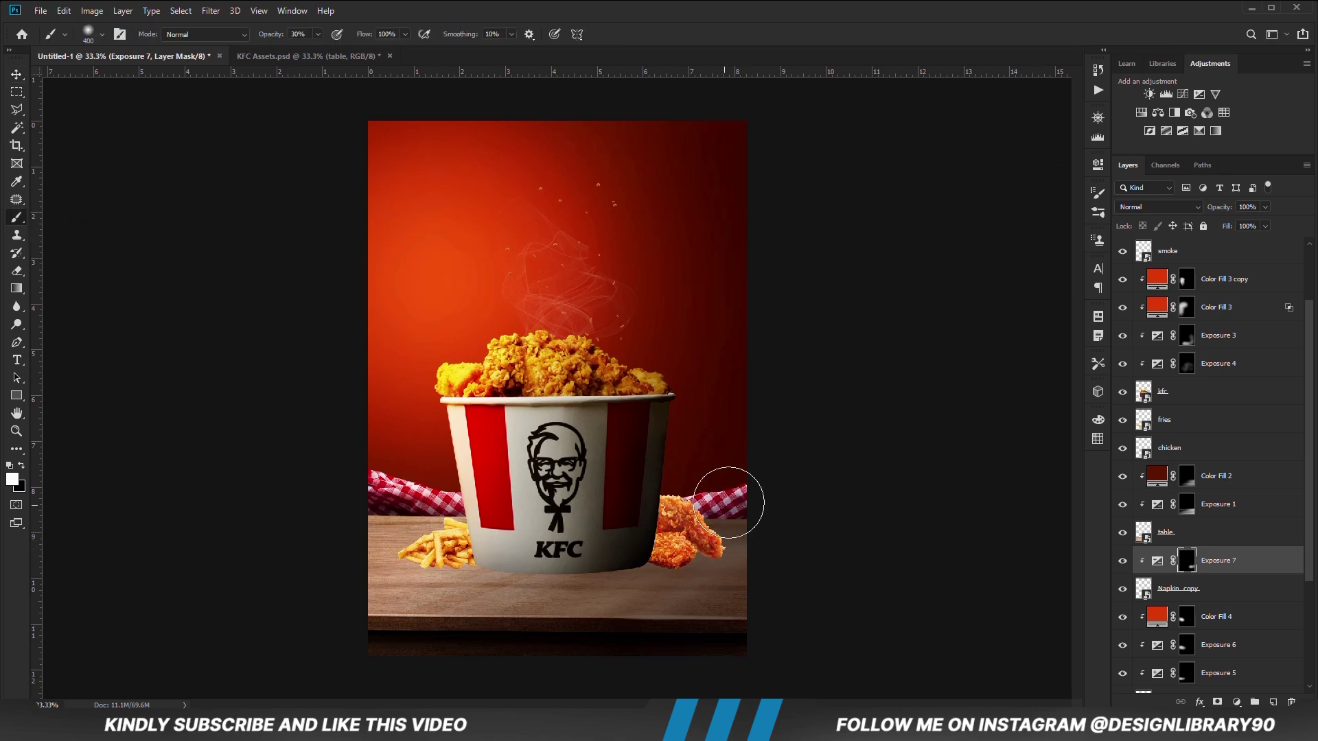
{"action": "left_click_drag", "start_coordinate": [712, 549], "coordinate": [696, 516]}
{"action": "key", "text": "x"}
{"action": "key", "text": "x"}
{"action": "key", "text": "v"}
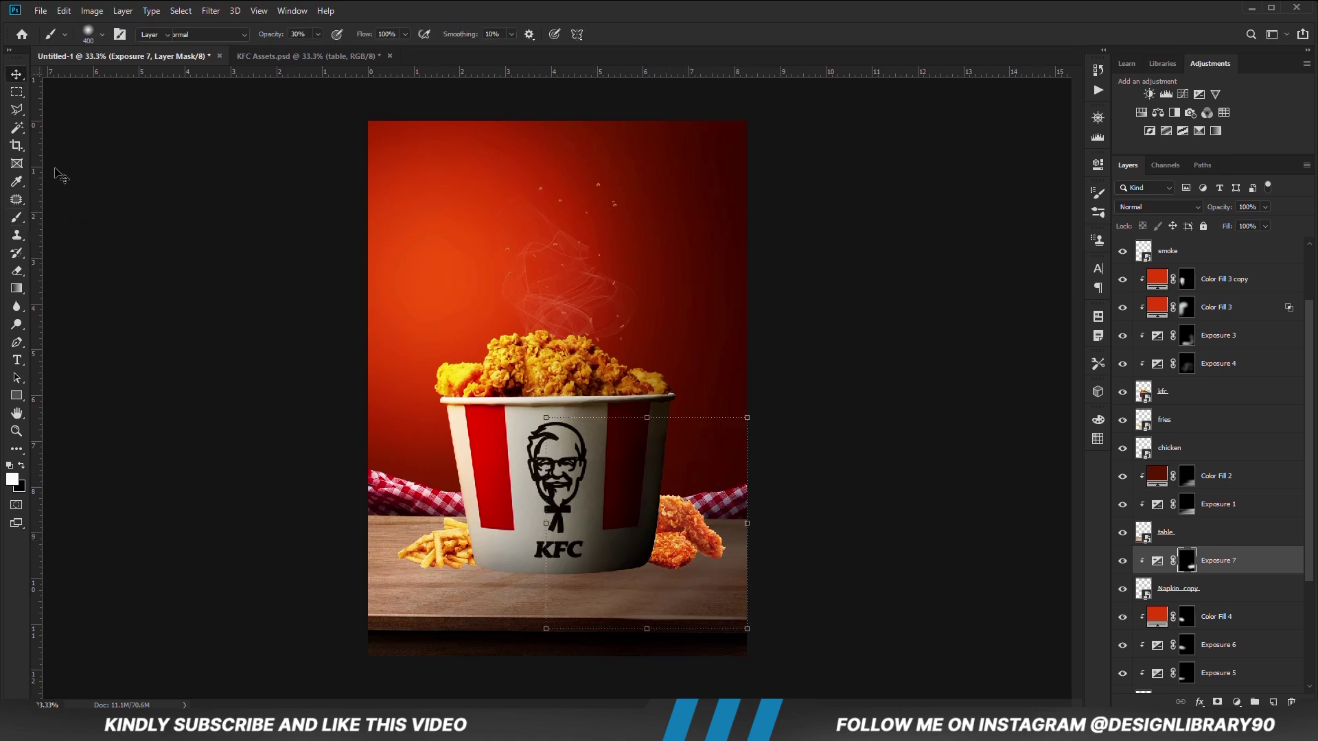
{"action": "left_click", "coordinate": [55, 170]}
Select the fries and darken them slightly with a clipped Curves adjustment.
{"action": "left_click", "coordinate": [435, 554]}
{"action": "left_click", "coordinate": [664, 550]}
{"action": "left_click", "coordinate": [441, 557]}
{"action": "left_click", "coordinate": [461, 588]}
{"action": "left_click", "coordinate": [441, 554]}
{"action": "left_click_drag", "start_coordinate": [440, 554], "coordinate": [440, 553]}
{"action": "left_click", "coordinate": [1237, 702]}
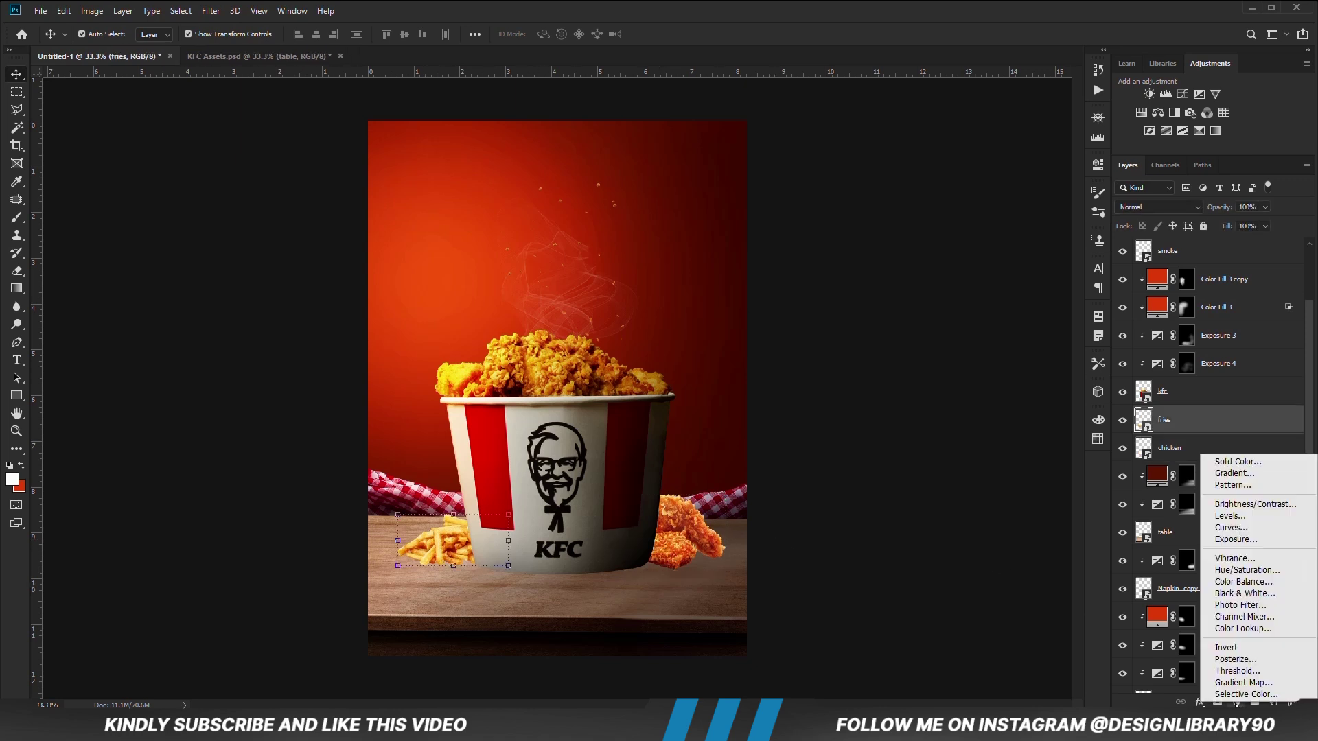
{"action": "left_click", "coordinate": [1225, 529]}
{"action": "left_click_drag", "start_coordinate": [959, 339], "coordinate": [959, 345]}
Clip a darkening Exposure adjustment to the fries, invert its mask and paint shadow along their outer left edge.
{"action": "left_click", "coordinate": [1237, 702]}
{"action": "left_click", "coordinate": [1225, 543]}
{"action": "left_click_drag", "start_coordinate": [957, 240], "coordinate": [950, 240]}
{"action": "key", "text": "ctrl+i"}
{"action": "key", "text": "b"}
{"action": "left_click_drag", "start_coordinate": [396, 552], "coordinate": [382, 582]}
Clip another Exposure adjustment to the fries, lower its exposure and invert its mask.
{"action": "left_click", "coordinate": [1236, 703]}
{"action": "left_click", "coordinate": [1235, 541]}
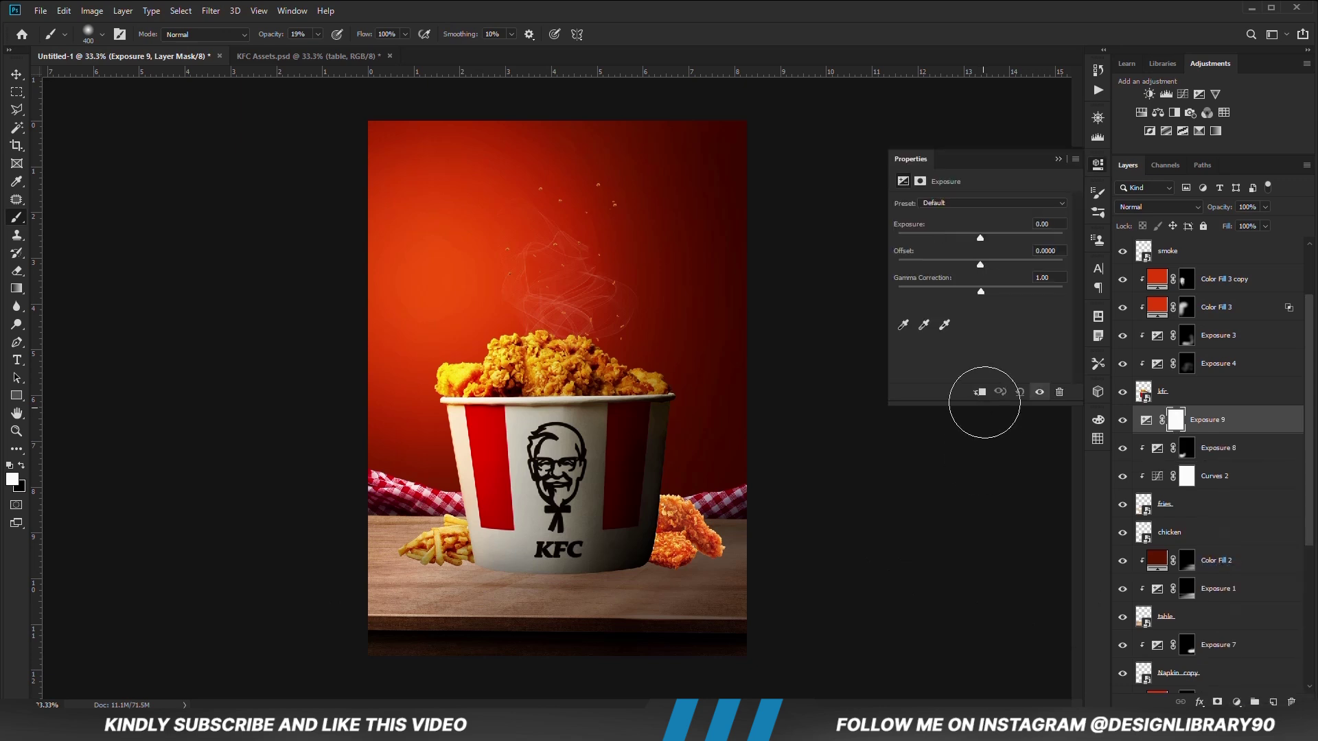
{"action": "left_click", "coordinate": [982, 392]}
{"action": "left_click_drag", "start_coordinate": [980, 241], "coordinate": [933, 242]}
{"action": "left_click", "coordinate": [1065, 158]}
{"action": "key", "text": "ctrl+i"}
Paint contact shadow on the fries beside the bucket and reduce that Exposure layer's opacity.
{"action": "left_click", "coordinate": [501, 532]}
{"action": "left_click_drag", "start_coordinate": [318, 34], "coordinate": [327, 42]}
{"action": "left_click", "coordinate": [506, 534]}
{"action": "left_click", "coordinate": [389, 601]}
{"action": "left_click_drag", "start_coordinate": [1266, 208], "coordinate": [1257, 211]}
{"action": "left_click", "coordinate": [17, 76]}
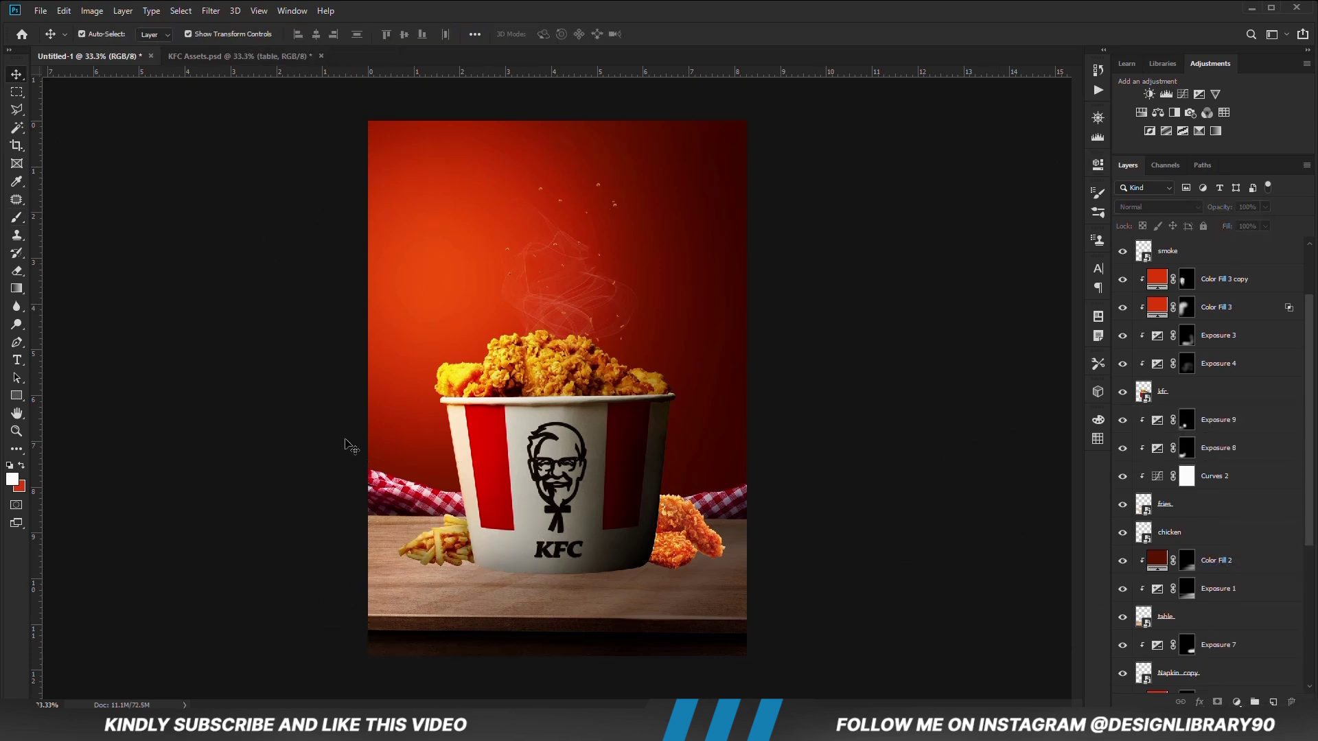
{"action": "left_click", "coordinate": [1265, 207]}
Clip a Color Balance adjustment to the chicken beside the bucket, shift it toward yellow and reduce the layer's opacity.
{"action": "left_click", "coordinate": [1229, 532]}
{"action": "left_click", "coordinate": [1236, 702]}
{"action": "left_click", "coordinate": [1229, 583]}
{"action": "left_click", "coordinate": [979, 393]}
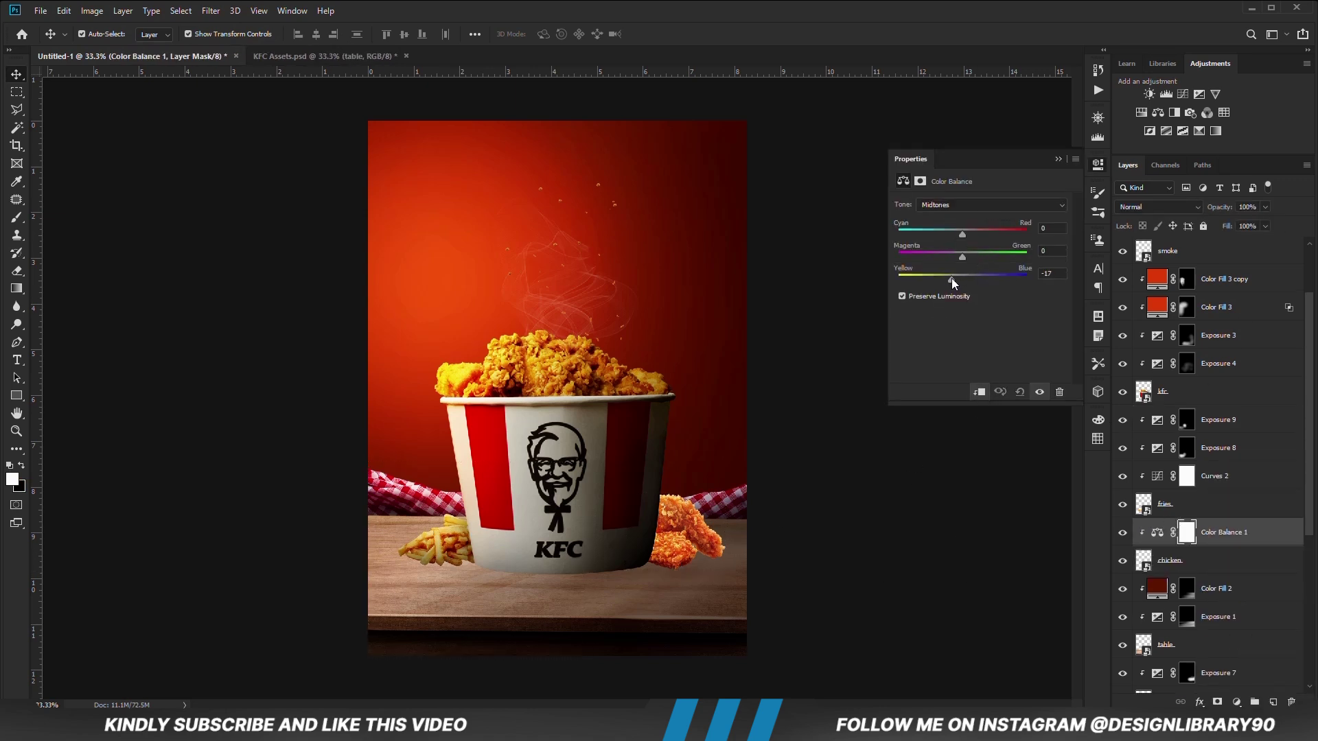
{"action": "left_click_drag", "start_coordinate": [936, 280], "coordinate": [957, 238]}
{"action": "left_click", "coordinate": [965, 205]}
{"action": "left_click", "coordinate": [960, 217]}
{"action": "left_click", "coordinate": [1058, 159]}
{"action": "left_click", "coordinate": [1265, 206]}
{"action": "left_click_drag", "start_coordinate": [1270, 222], "coordinate": [1251, 224]}
Clip an Exposure adjustment above the chicken's Color Balance, lower its exposure and invert its mask.
{"action": "left_click", "coordinate": [1236, 702]}
{"action": "left_click", "coordinate": [1228, 540]}
{"action": "left_click", "coordinate": [980, 392]}
{"action": "left_click_drag", "start_coordinate": [980, 237], "coordinate": [943, 238]}
{"action": "key", "text": "ctrl+i"}
{"action": "key", "text": "b"}
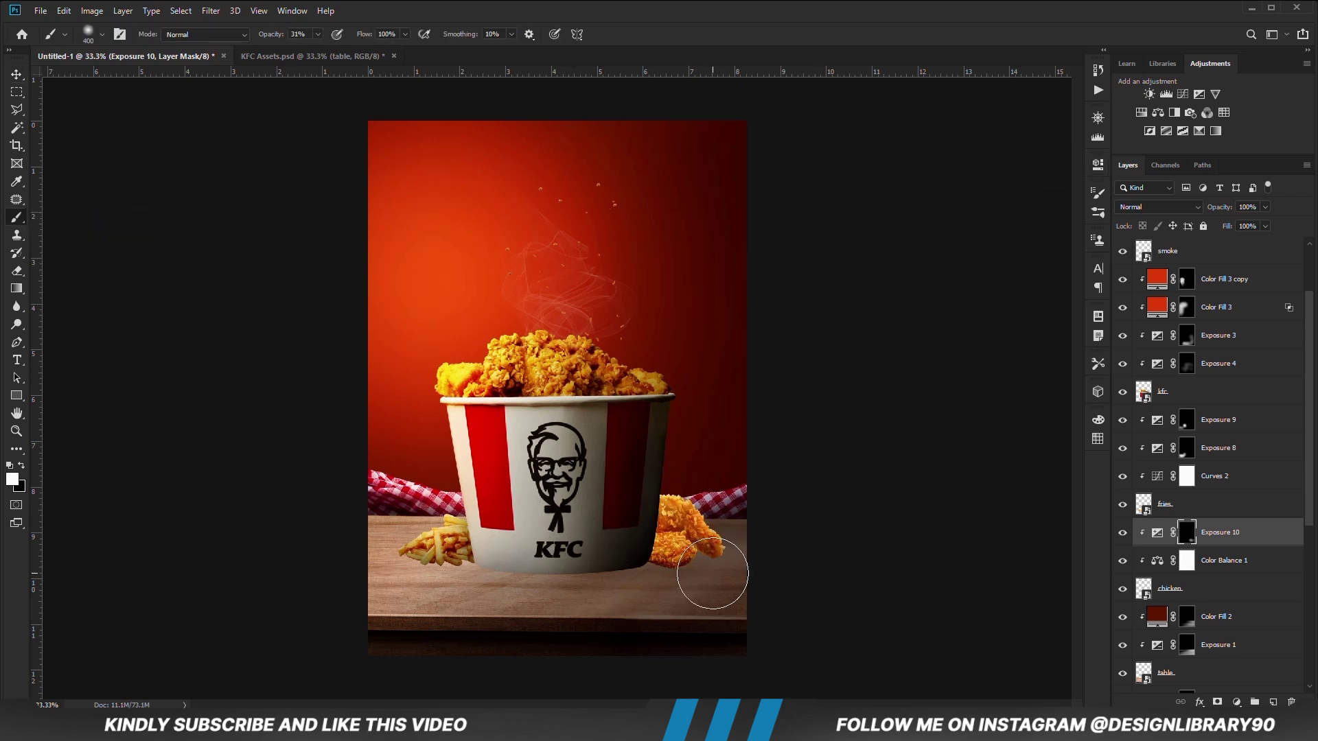
Paint shadow on the side chicken where it meets the bucket, refining the mask with a 300 px brush at 23% opacity.
{"action": "key", "text": "bracketleft"}
{"action": "key", "text": "bracketleft"}
{"action": "key", "text": "bracketleft"}
{"action": "left_click_drag", "start_coordinate": [643, 491], "coordinate": [645, 552]}
{"action": "left_click", "coordinate": [318, 34]}
{"action": "left_click_drag", "start_coordinate": [317, 55], "coordinate": [331, 55]}
{"action": "left_click_drag", "start_coordinate": [647, 482], "coordinate": [637, 562]}
{"action": "key", "text": "bracketright"}
{"action": "key", "text": "2"}
{"action": "key", "text": "3"}
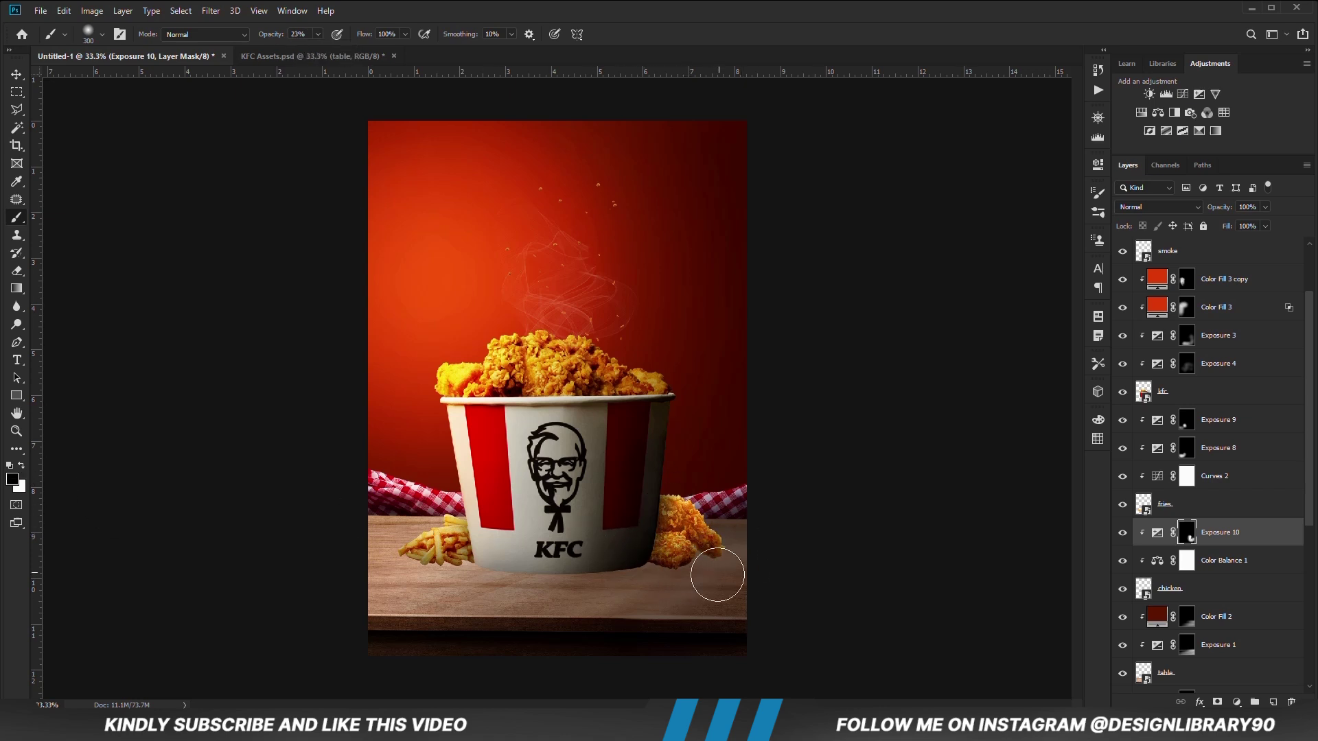
Clip a second Exposure adjustment to the side chicken, lower its exposure and invert its mask.
{"action": "left_click", "coordinate": [1236, 702]}
{"action": "left_click", "coordinate": [1229, 543]}
{"action": "left_click", "coordinate": [980, 392]}
{"action": "left_click_drag", "start_coordinate": [980, 238], "coordinate": [947, 238]}
{"action": "key", "text": "ctrl+i"}
Deepen the side chicken's shading with a 300 px brush at 11% opacity and compare it with the layer off.
{"action": "key", "text": "1"}
{"action": "key", "text": "1"}
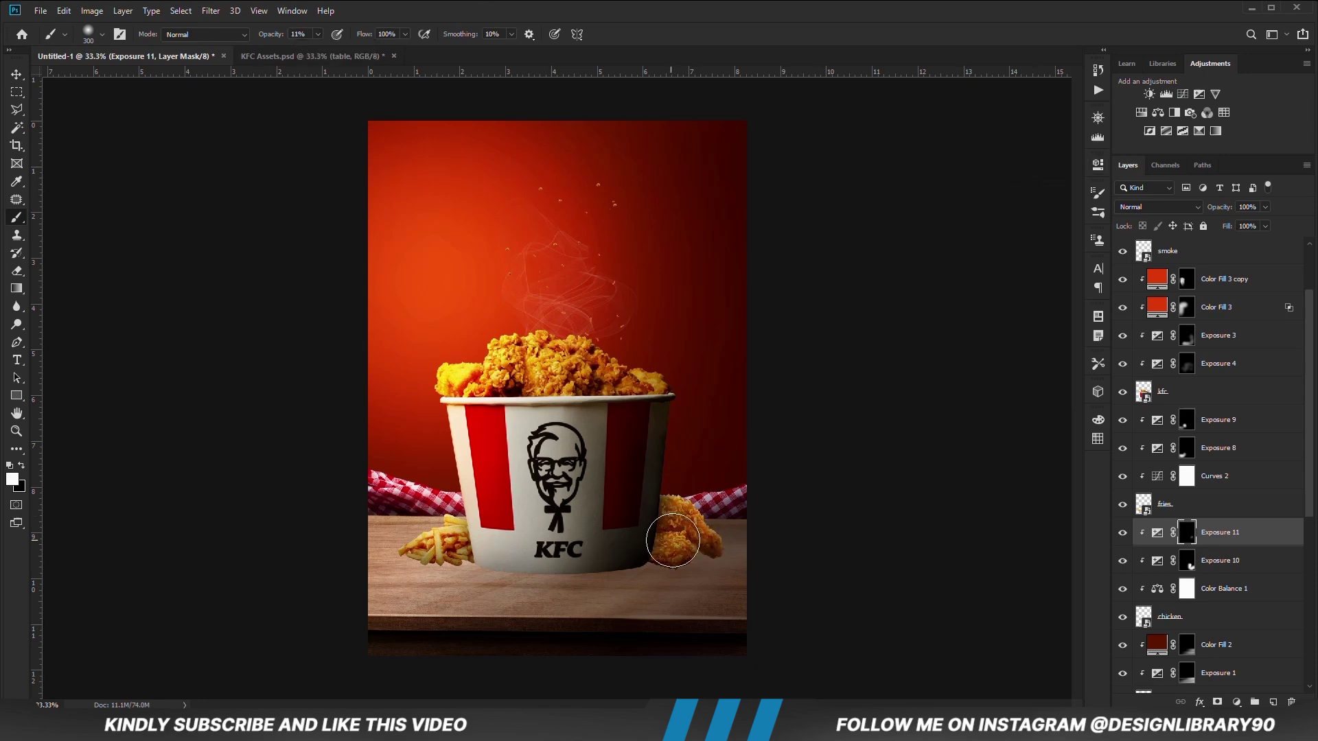
{"action": "left_click", "coordinate": [1123, 537]}
{"action": "key", "text": "v"}
{"action": "left_click", "coordinate": [860, 512]}
Add an Exposure adjustment of -1.22 on top of the whole poster and invert its mask.
{"action": "left_click", "coordinate": [1236, 702]}
{"action": "left_click", "coordinate": [1233, 541]}
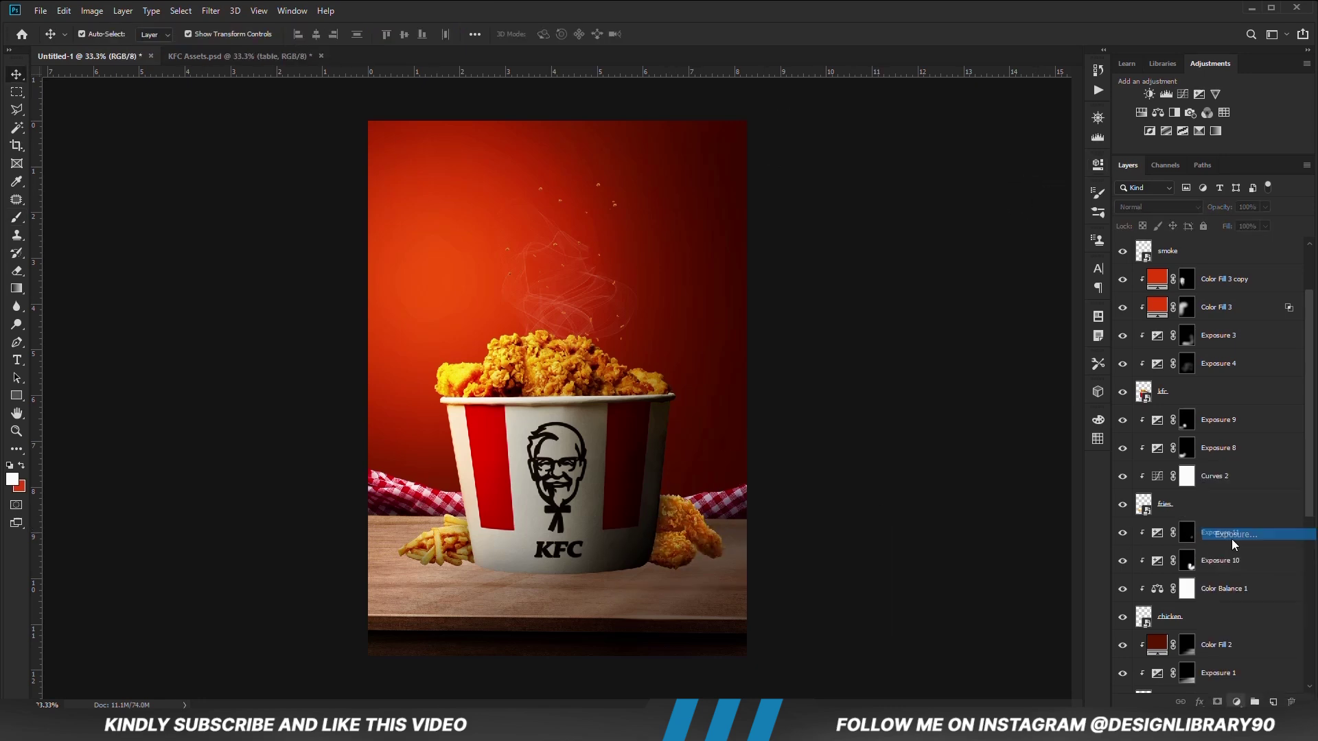
{"action": "left_click_drag", "start_coordinate": [980, 237], "coordinate": [965, 238]}
{"action": "key", "text": "ctrl+i"}
Paint shadows along the poster's right side and lower area with a 1000 px brush at 18% opacity.
{"action": "key", "text": "b"}
{"action": "key", "text": "1"}
{"action": "key", "text": "8"}
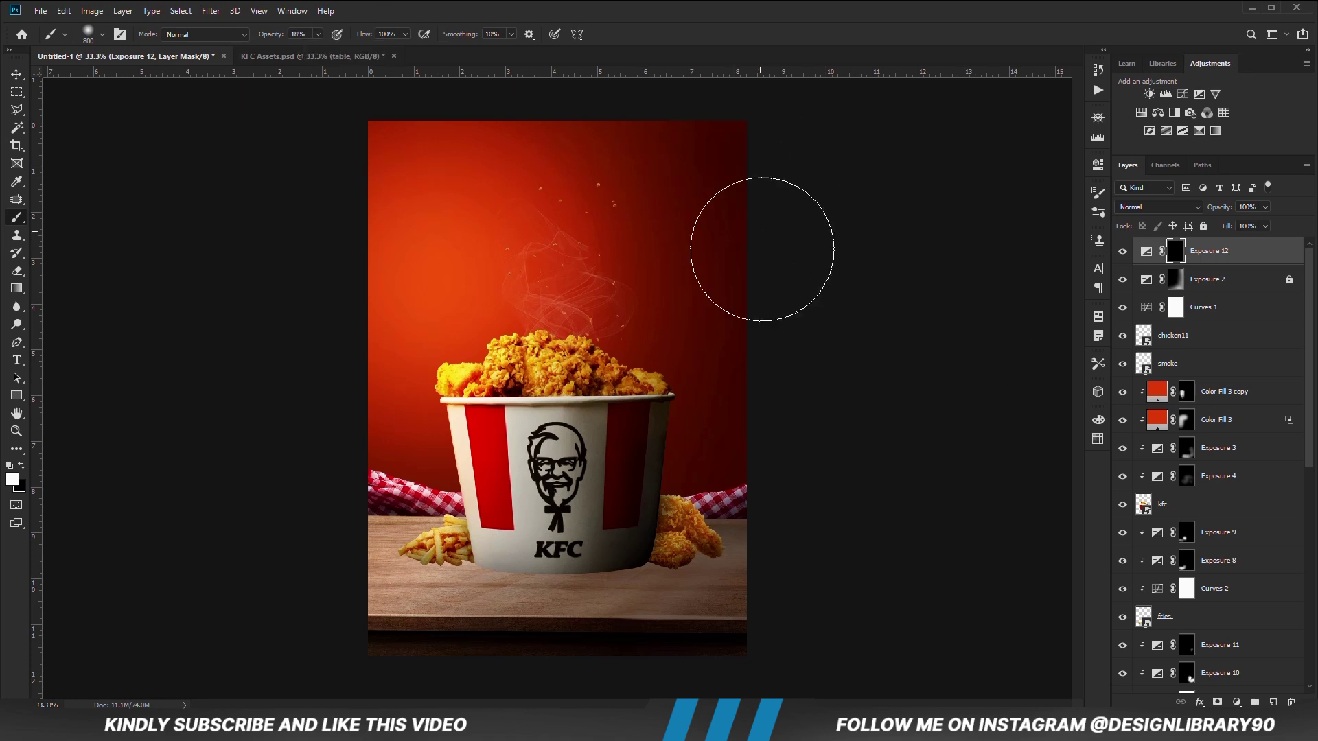
{"action": "key", "text": "ctrl+minus"}
{"action": "key", "text": "bracketright"}
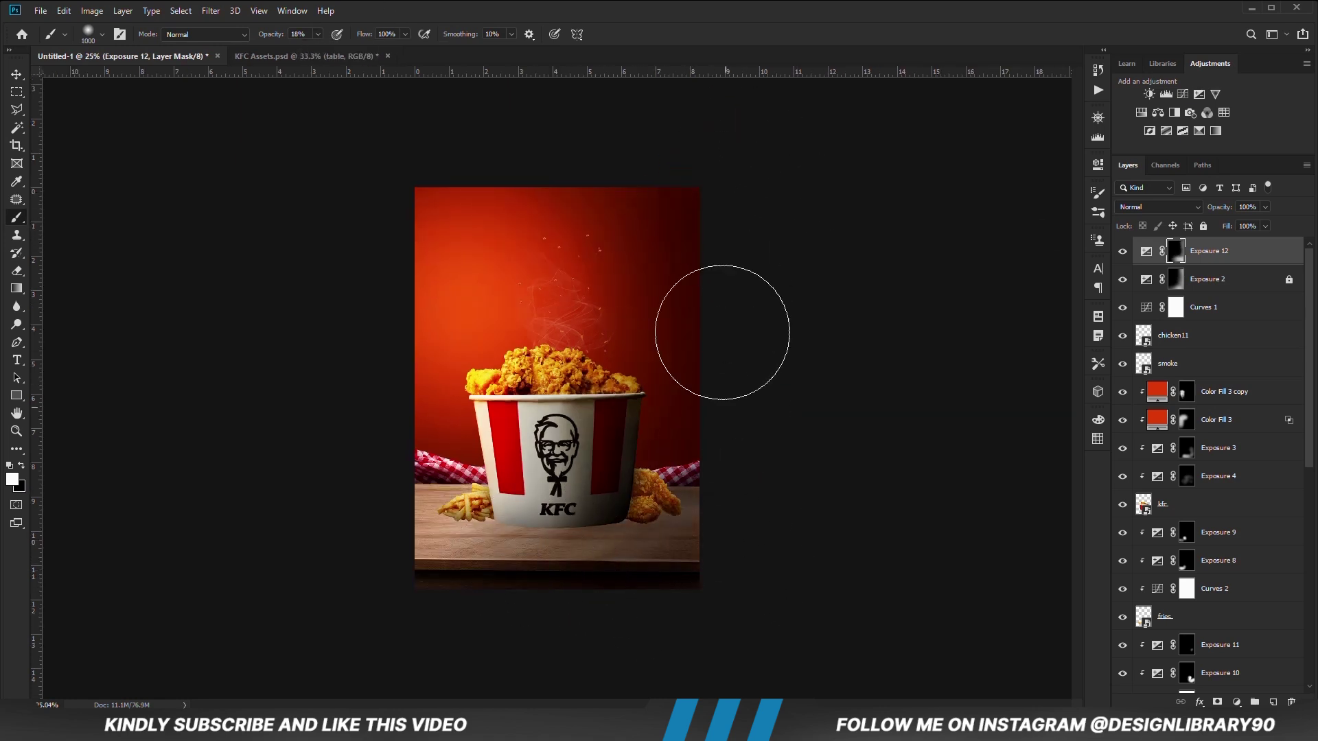
Compare the poster with the top Exposure layer off and on, and lower that layer's opacity to 80%.
{"action": "left_click", "coordinate": [1122, 254]}
{"action": "left_click", "coordinate": [1123, 254]}
{"action": "left_click", "coordinate": [1265, 206]}
{"action": "left_click_drag", "start_coordinate": [1267, 223], "coordinate": [1253, 223]}
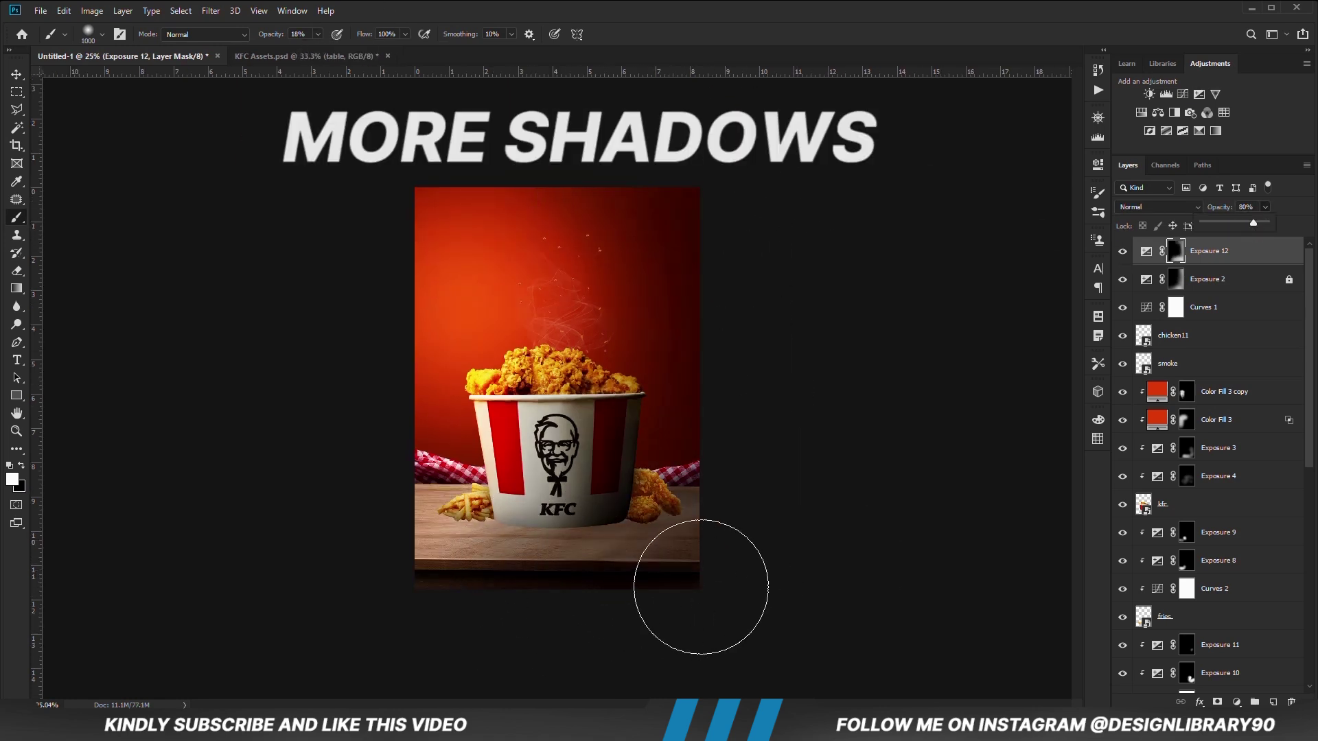
{"action": "key", "text": "ctrl+minus"}
{"action": "key", "text": "v"}
{"action": "left_click", "coordinate": [835, 556]}
Fit the poster in view and lock the topmost Exposure layer.
{"action": "key", "text": "ctrl+0"}
{"action": "left_click", "coordinate": [1225, 252]}
{"action": "left_click", "coordinate": [1203, 227]}
{"action": "left_click", "coordinate": [309, 420]}
Draw a white vertical rectangle about 122 by 381 px across the poster's top edge, left of centre.
{"action": "scroll", "coordinate": [309, 420], "scroll_direction": "down", "scroll_amount": 1}
{"action": "left_click", "coordinate": [18, 396]}
{"action": "right_click", "coordinate": [19, 399]}
{"action": "left_click", "coordinate": [96, 397]}
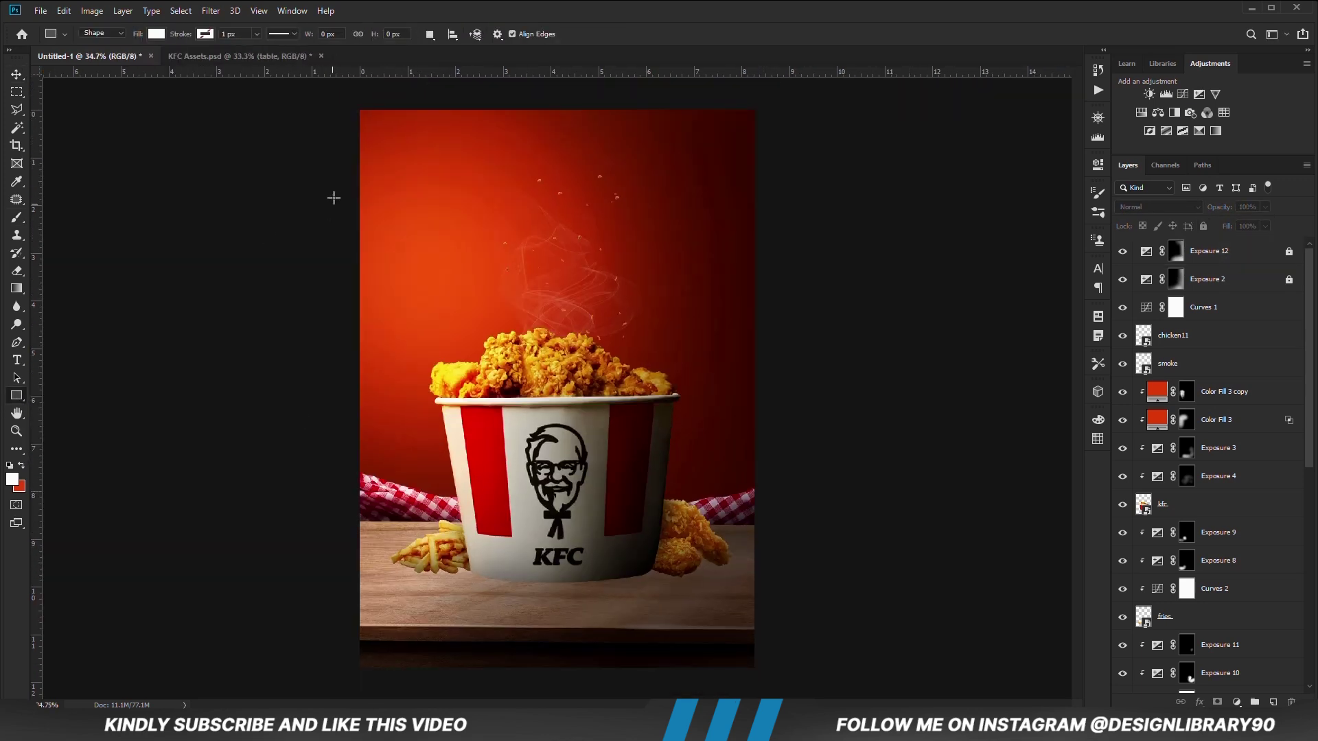
{"action": "left_click_drag", "start_coordinate": [500, 89], "coordinate": [530, 180]}
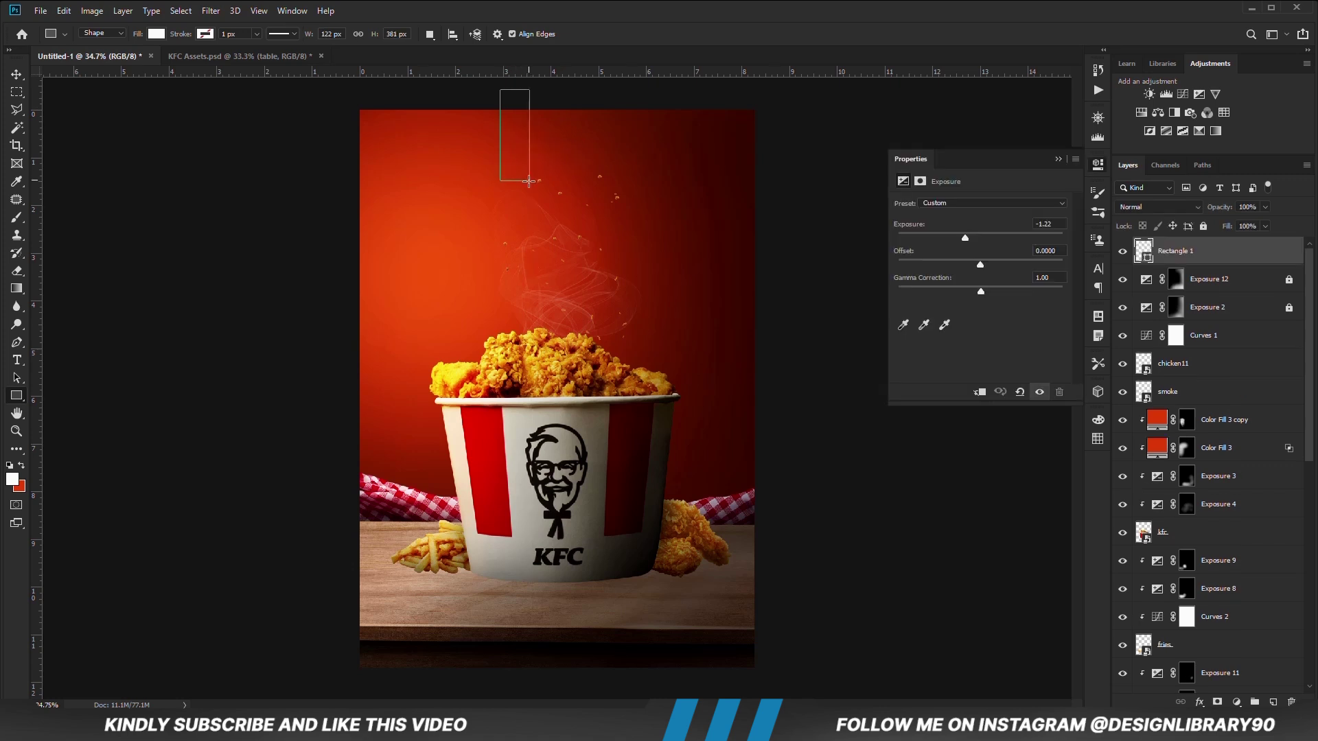
{"action": "left_click", "coordinate": [16, 73]}
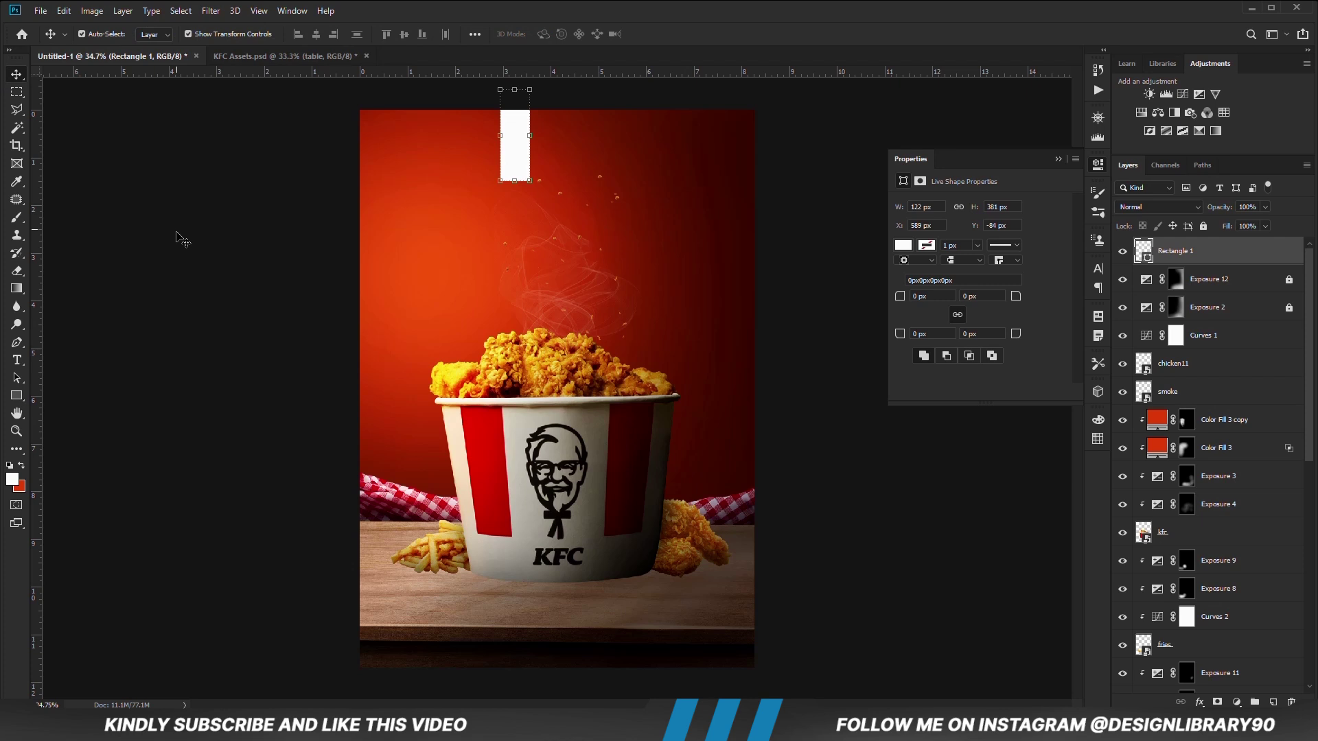
Duplicate the white rectangle into three evenly spaced bars at the top edge and group them.
{"action": "left_click_drag", "start_coordinate": [515, 138], "coordinate": [595, 148]}
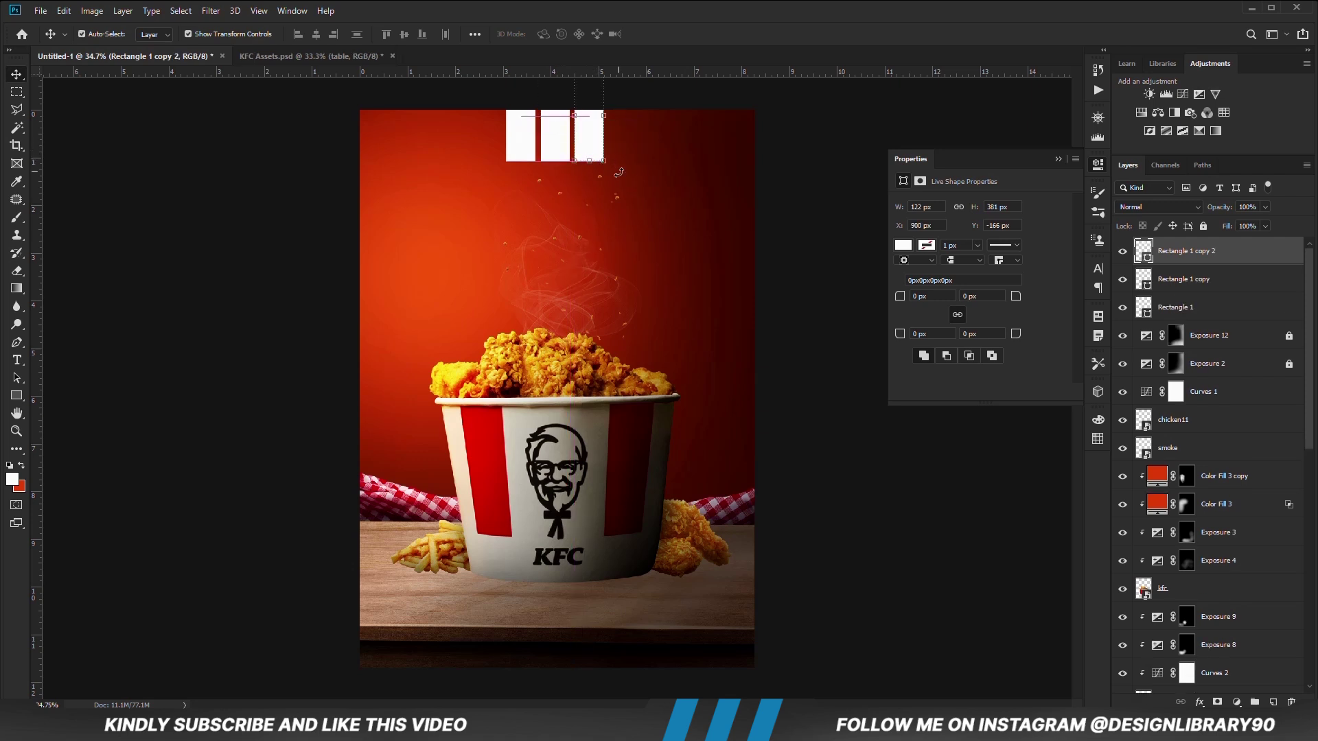
{"action": "left_click", "coordinate": [1191, 306], "text": "shift"}
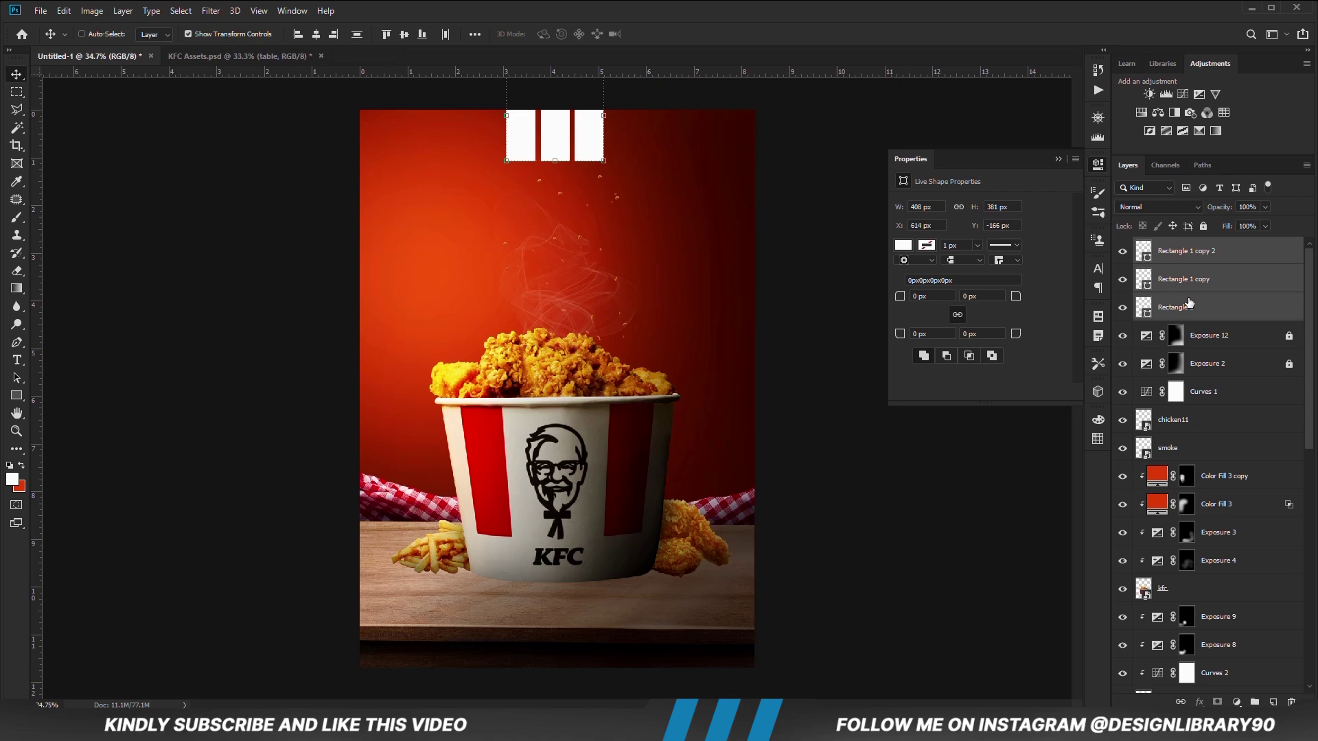
{"action": "key", "text": "ctrl+g"}
Narrow the group of white bars to 78.68% width and reposition it at the poster's top edge.
{"action": "key", "text": "ctrl+t"}
{"action": "left_click_drag", "start_coordinate": [602, 121], "coordinate": [559, 134]}
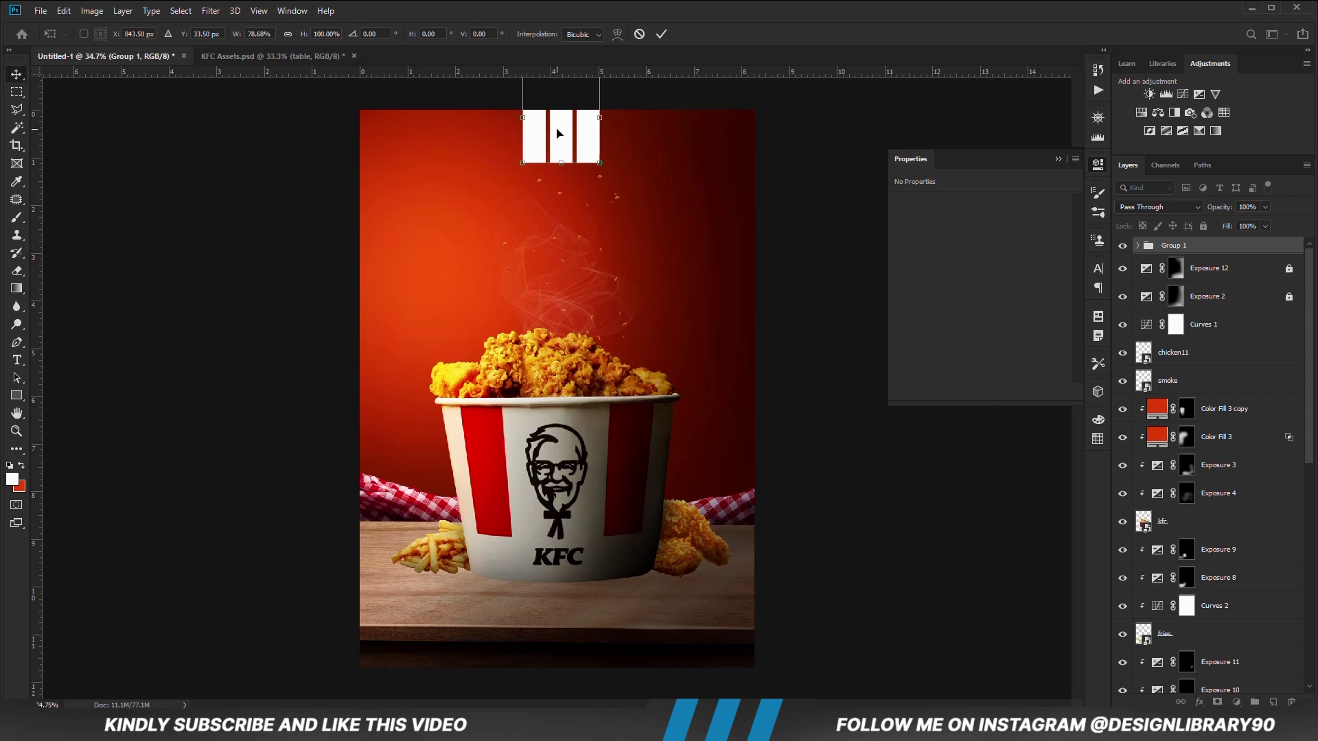
{"action": "key", "text": "Return"}
Centre the bar group horizontally on the canvas and clear the selection.
{"action": "key", "text": "ctrl+a"}
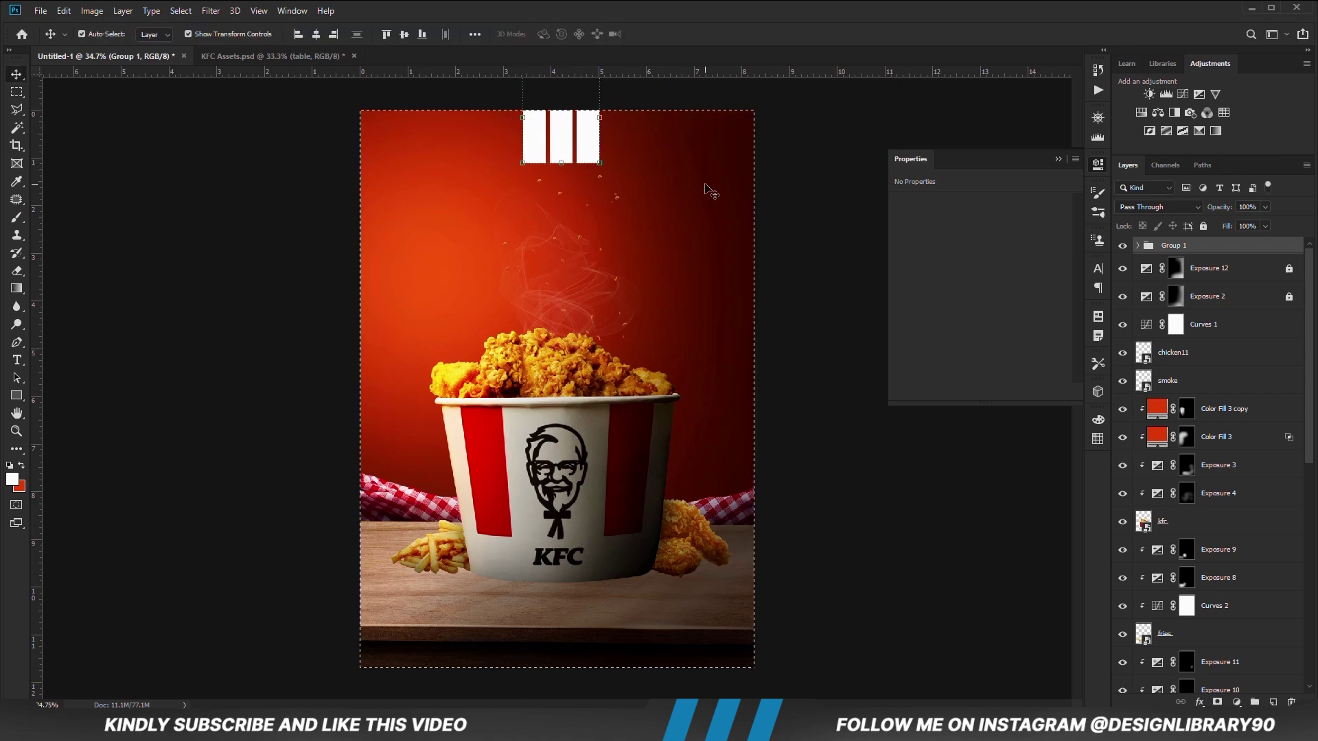
{"action": "left_click", "coordinate": [317, 35]}
{"action": "key", "text": "ctrl+d"}
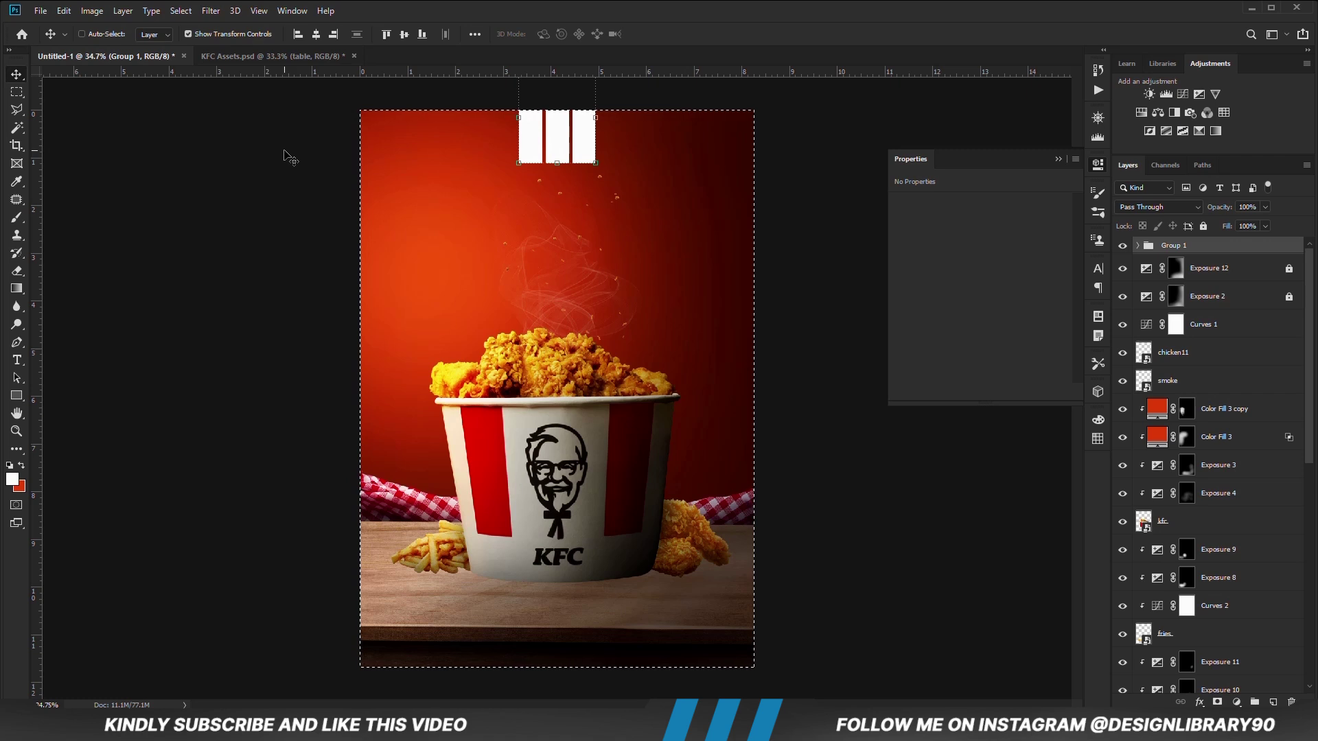
{"action": "left_click", "coordinate": [835, 437]}
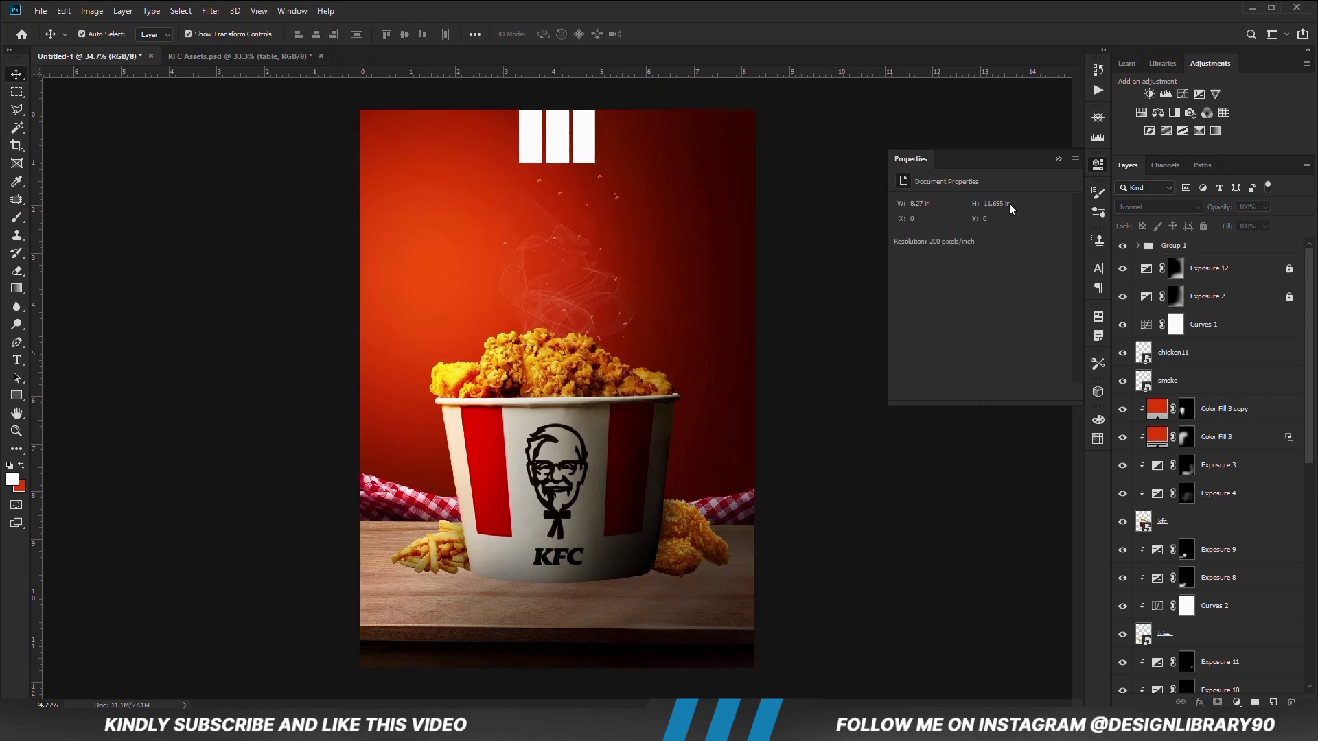
{"action": "left_click", "coordinate": [1057, 160]}
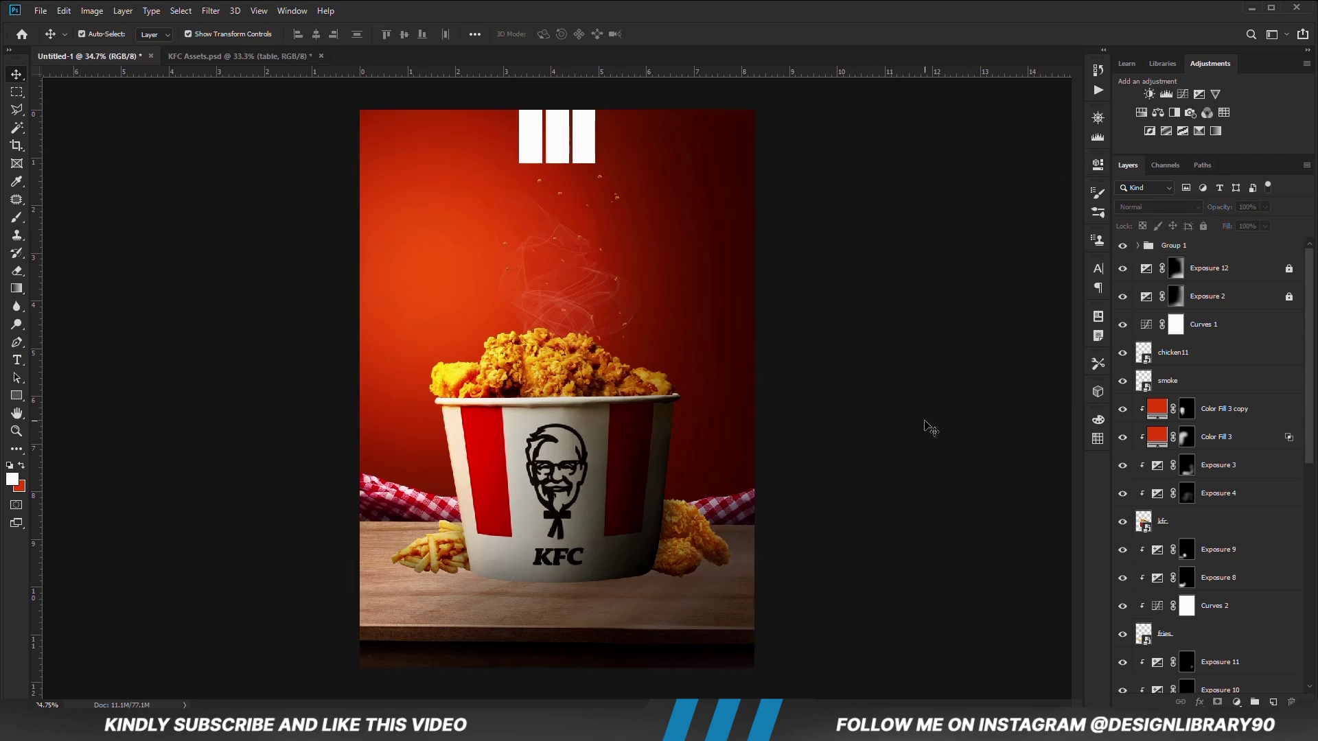
Add a new blank layer directly above the table's Color Fill 2 adjustment.
{"action": "left_click", "coordinate": [570, 633]}
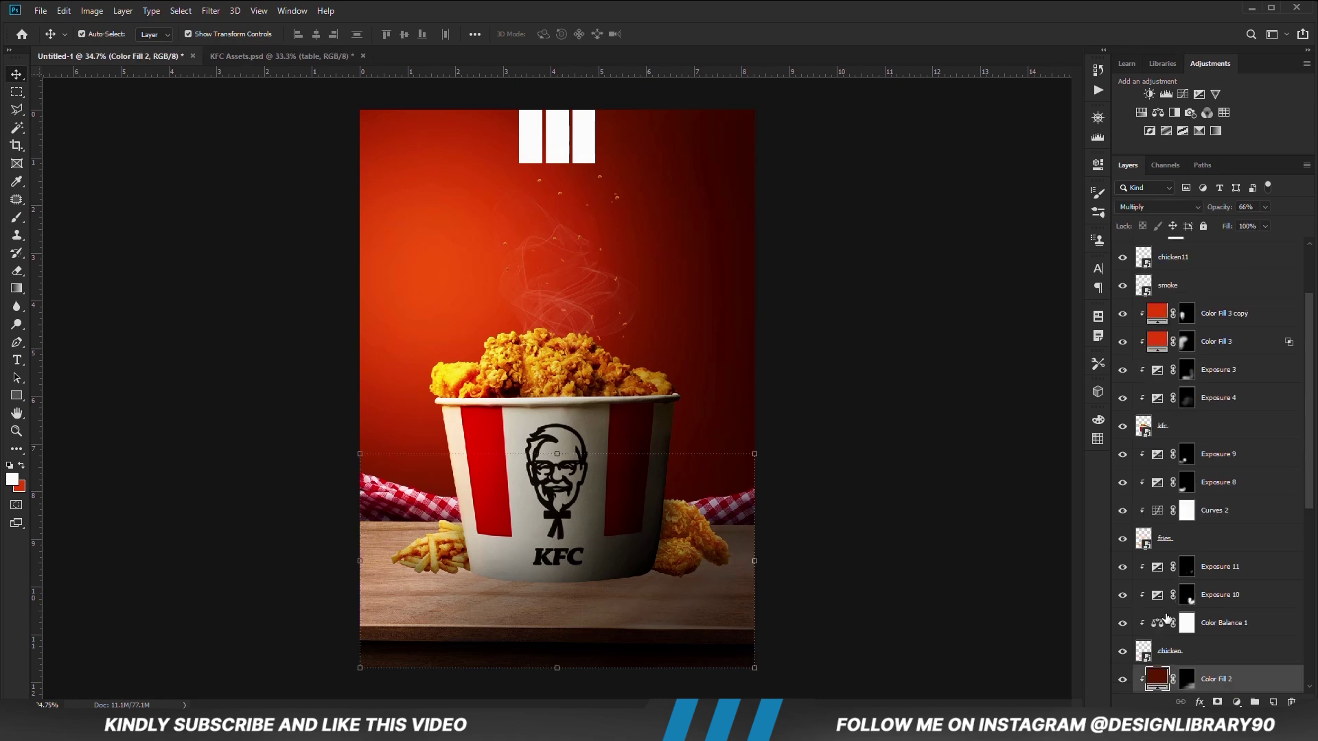
{"action": "scroll", "coordinate": [1167, 616], "scroll_direction": "down", "scroll_amount": 5}
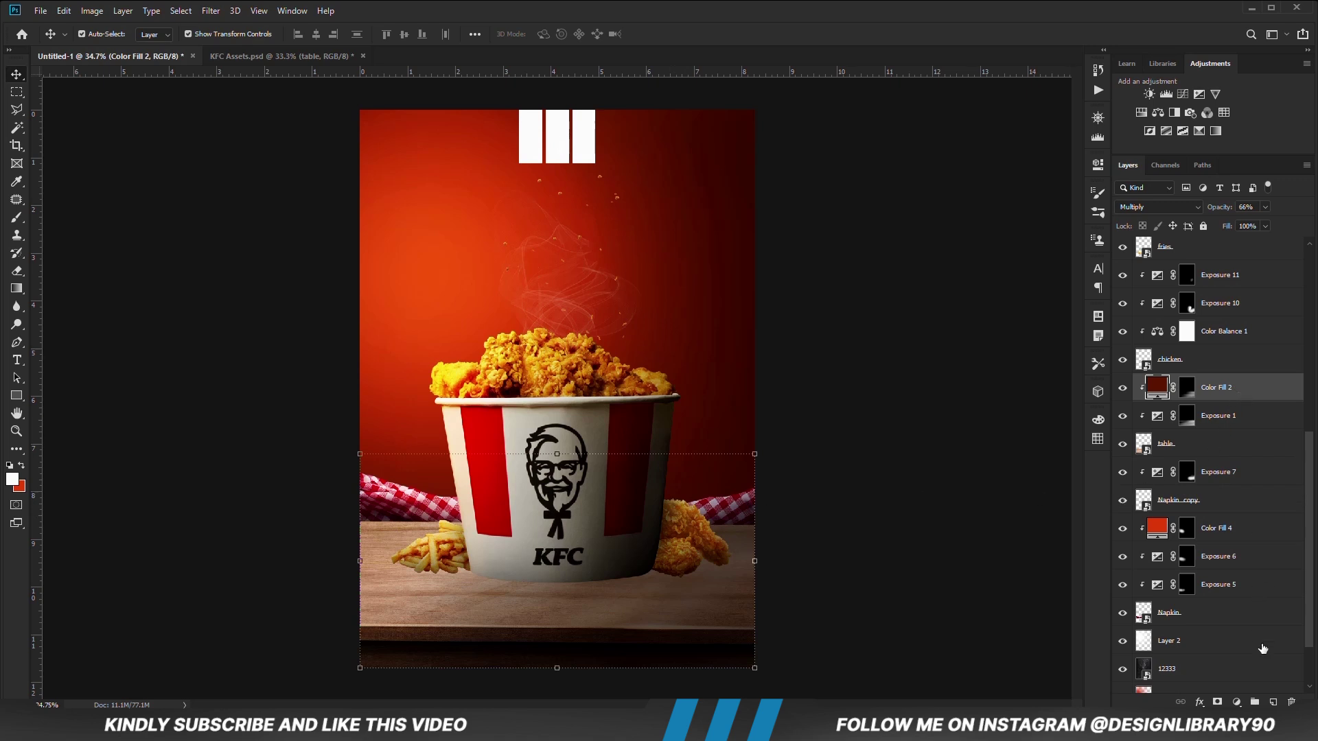
{"action": "left_click", "coordinate": [1274, 702]}
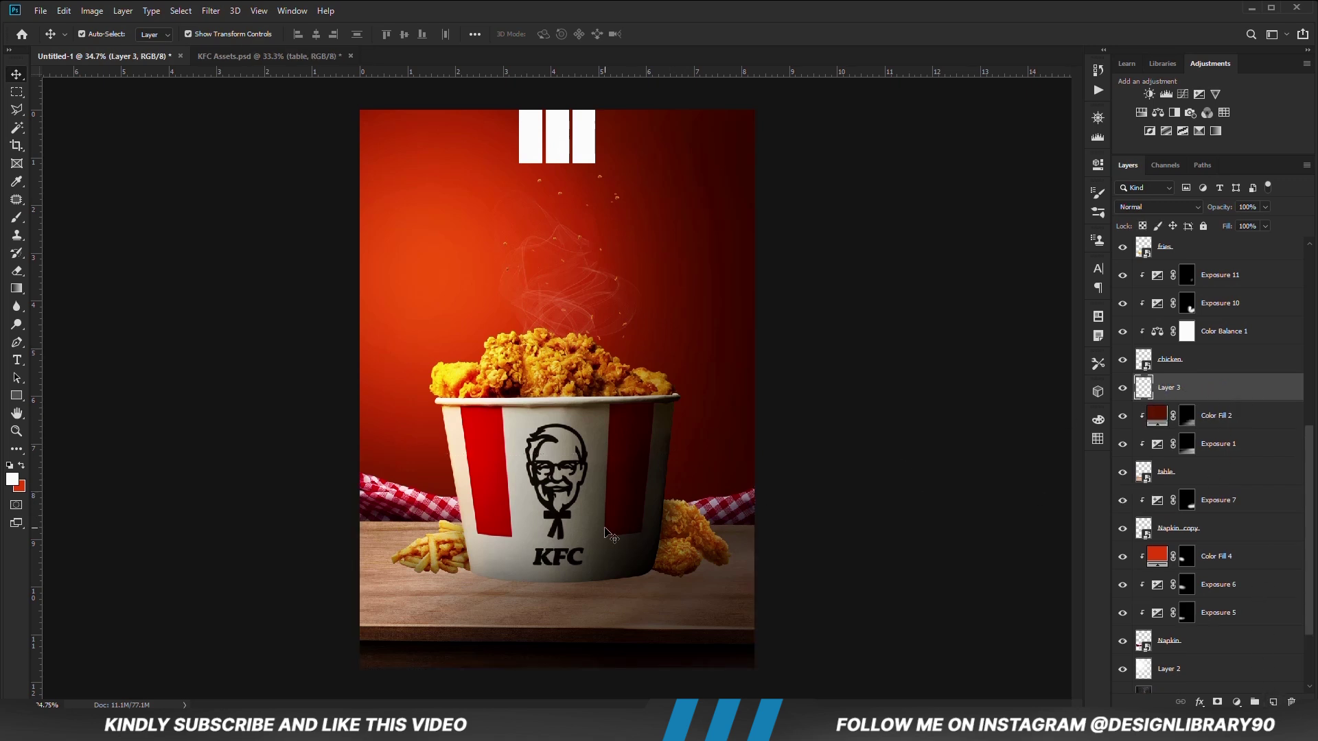
Set up a soft black Brush with a horizontally flattened tip, 1000 px size and 100% opacity.
{"action": "key", "text": "b"}
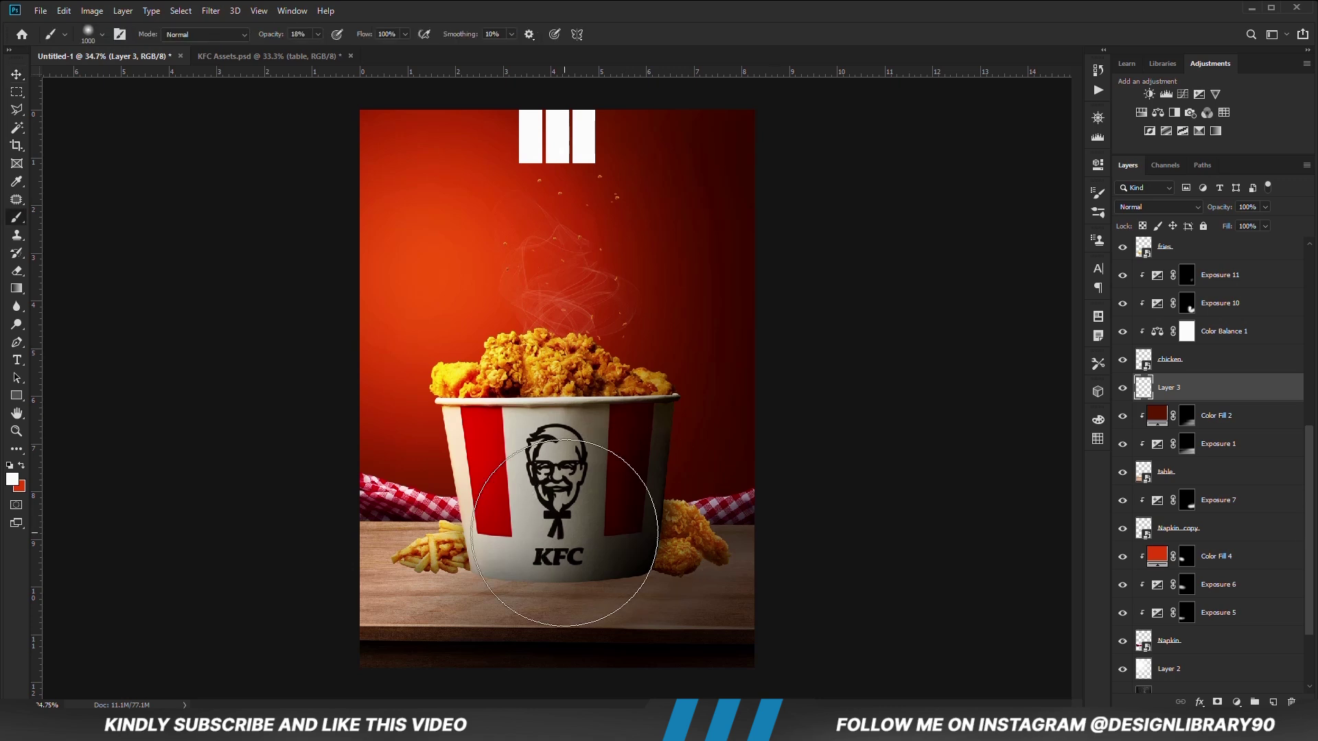
{"action": "right_click", "coordinate": [596, 385]}
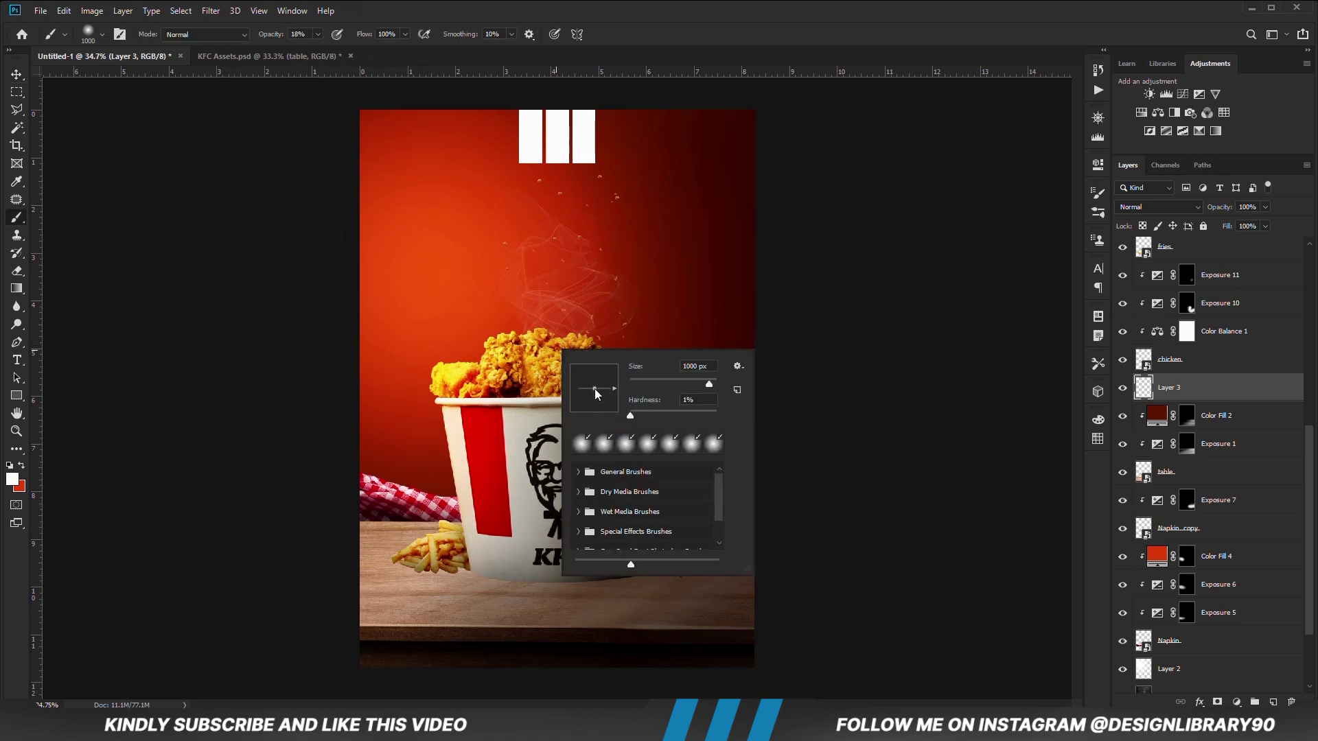
{"action": "left_click_drag", "start_coordinate": [595, 390], "coordinate": [595, 392]}
{"action": "left_click", "coordinate": [642, 4]}
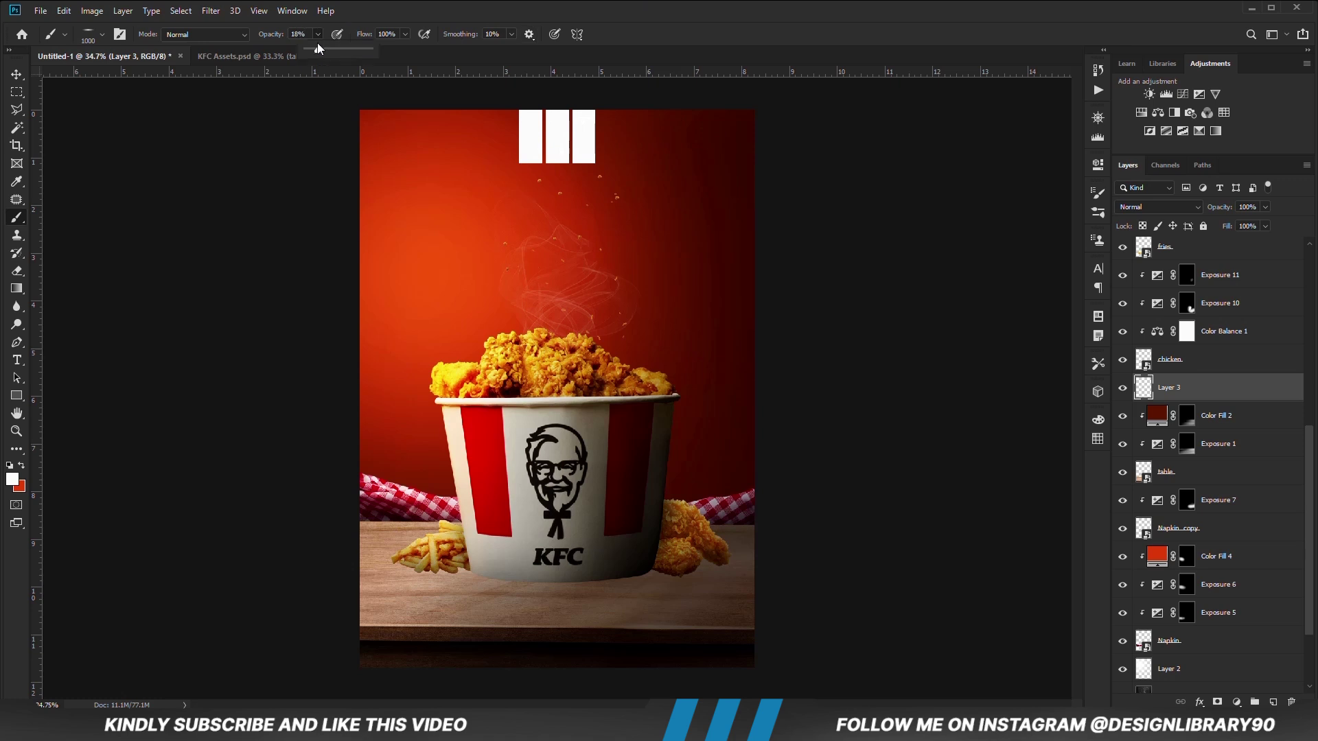
{"action": "left_click", "coordinate": [9, 467]}
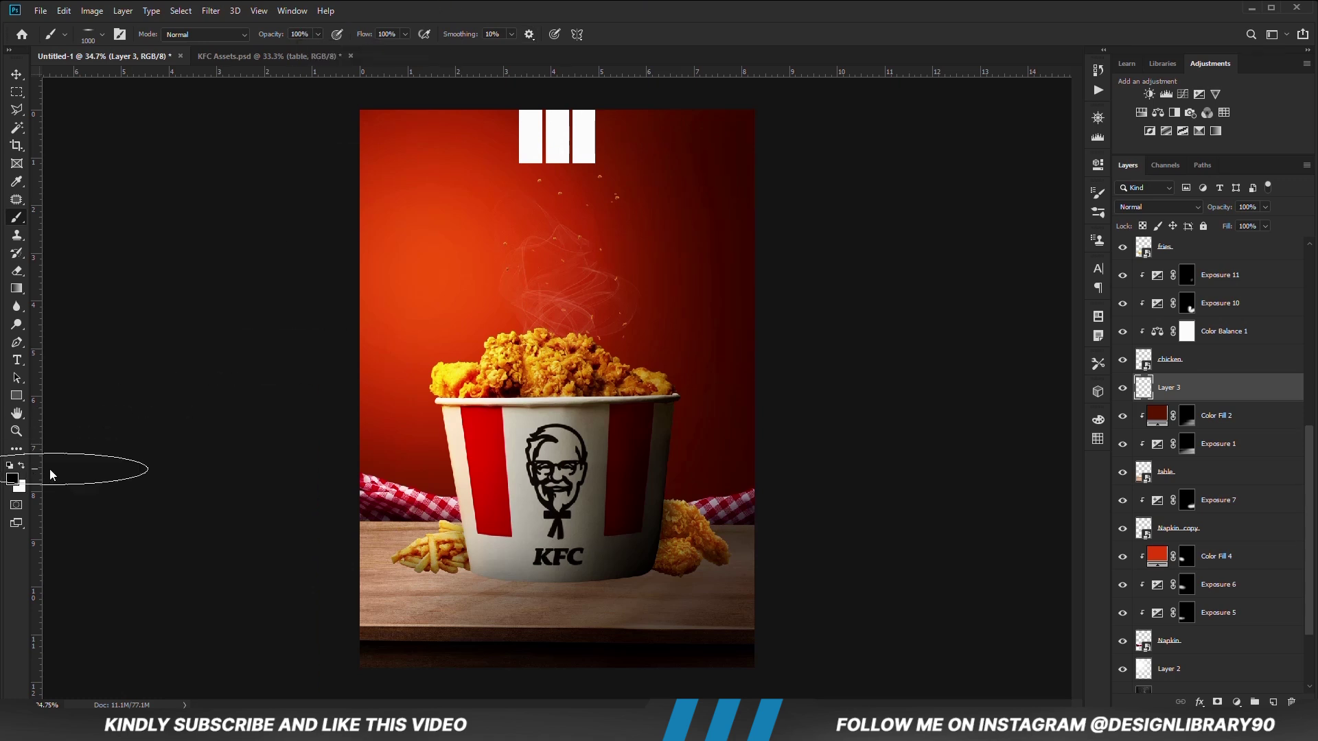
{"action": "right_click", "coordinate": [562, 561]}
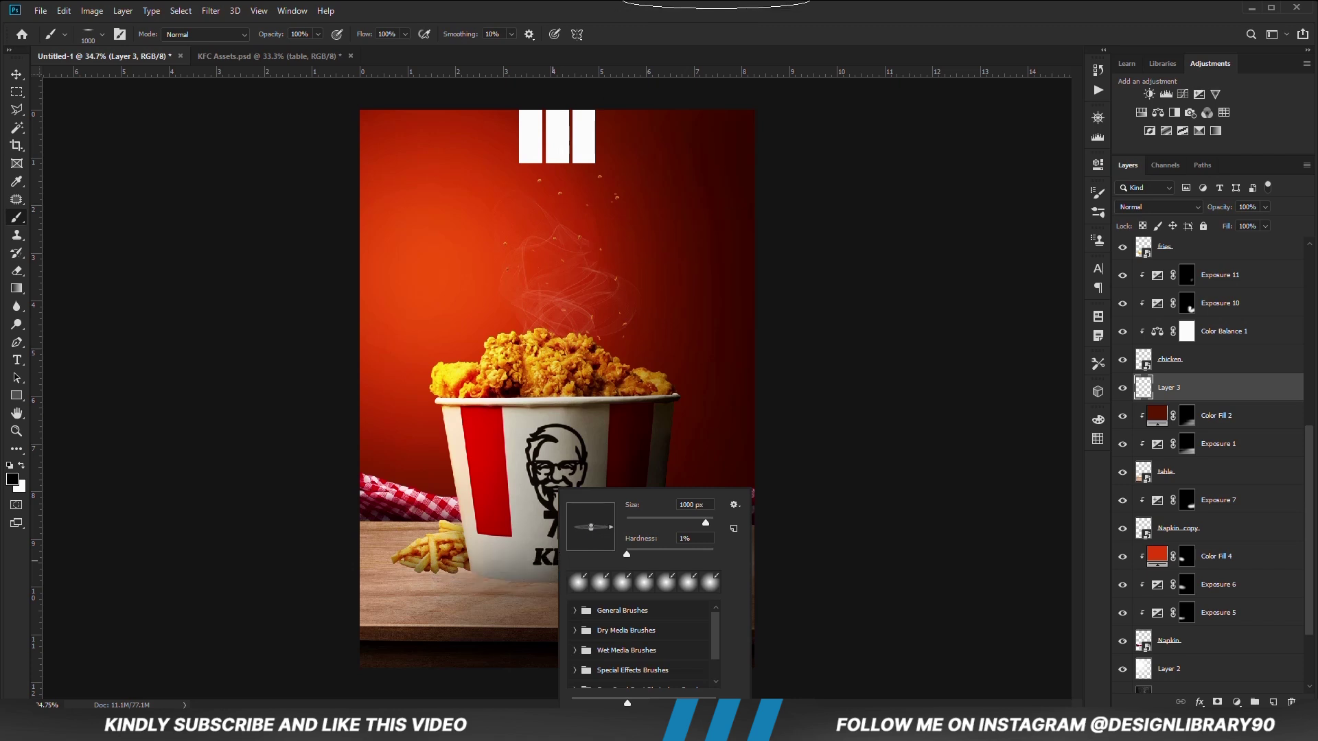
{"action": "left_click", "coordinate": [716, 3]}
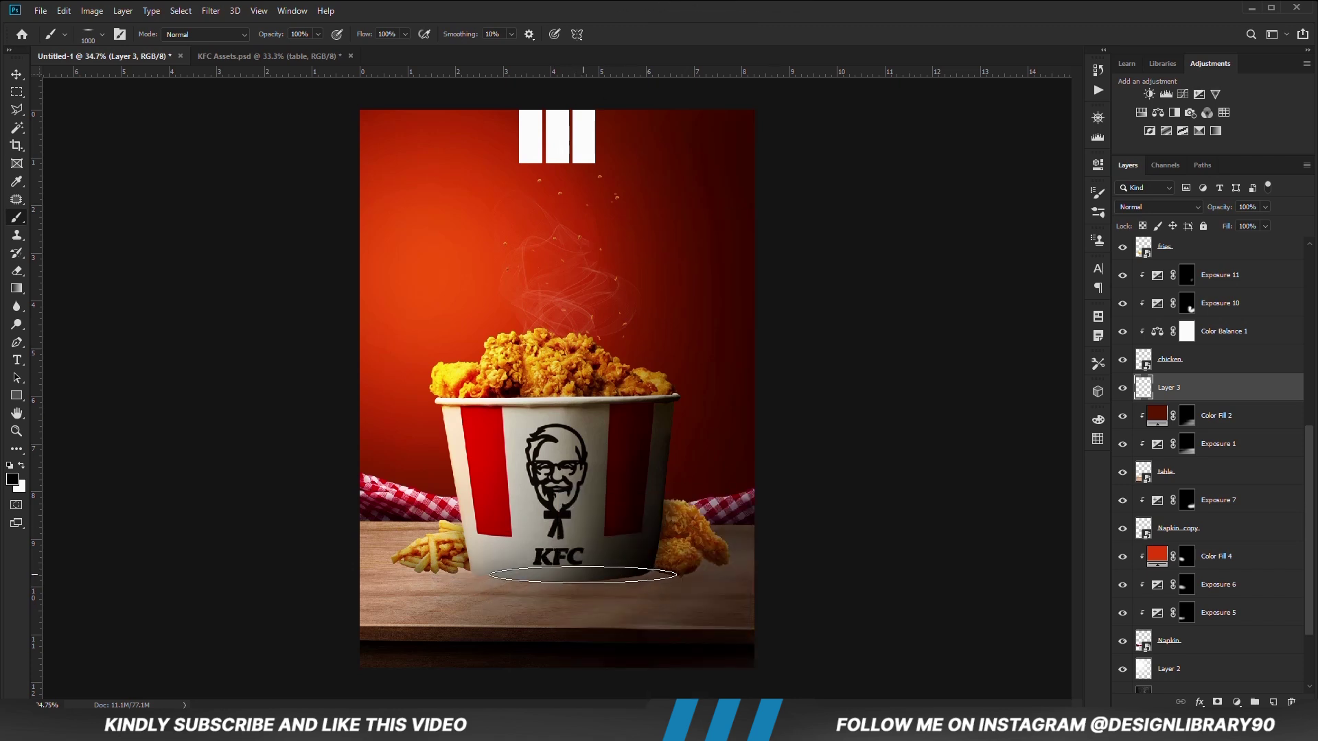
Paint a black contact shadow along the bucket's base on the new layer, varying the brush between 400 and 900 px.
{"action": "key", "text": "bracketleft"}
{"action": "left_click", "coordinate": [583, 575]}
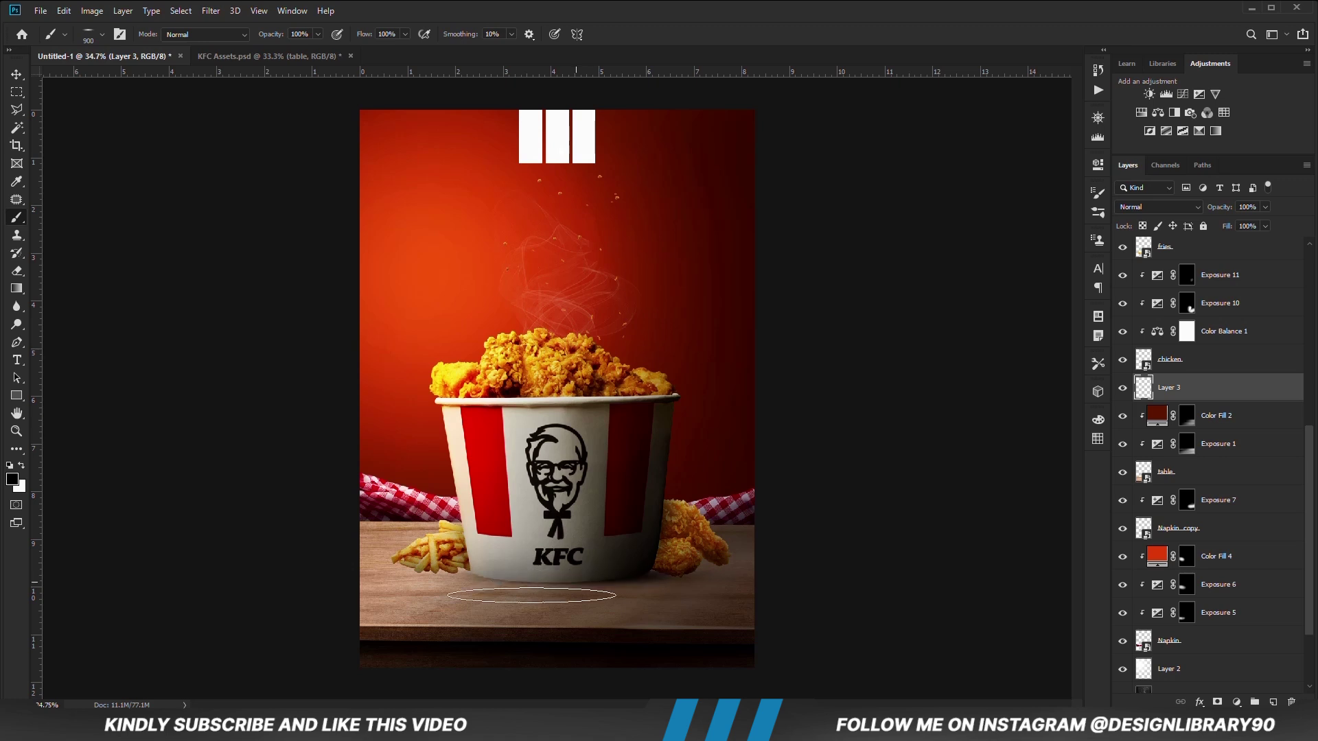
{"action": "key", "text": "bracketleft"}
{"action": "key", "text": "bracketleft"}
{"action": "key", "text": "bracketleft"}
{"action": "key", "text": "bracketleft"}
{"action": "key", "text": "bracketleft"}
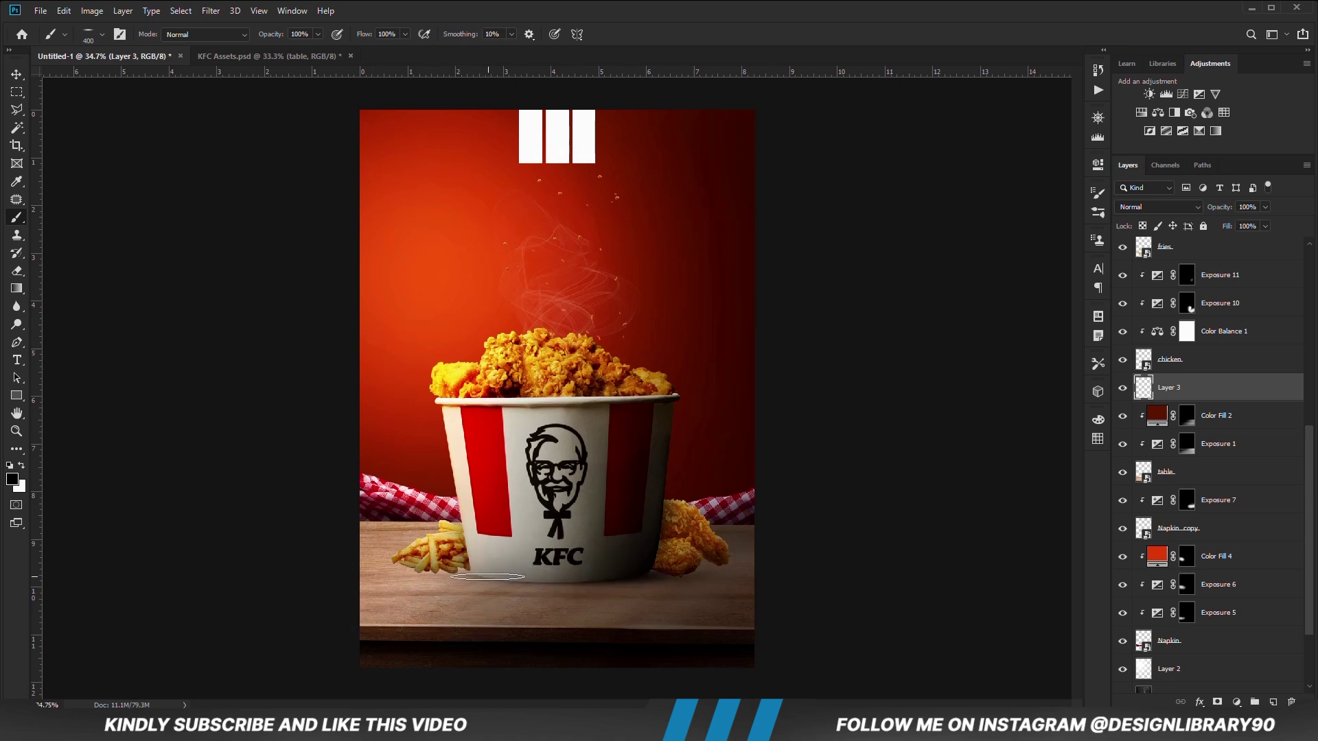
{"action": "key", "text": "bracketright"}
{"action": "key", "text": "bracketright"}
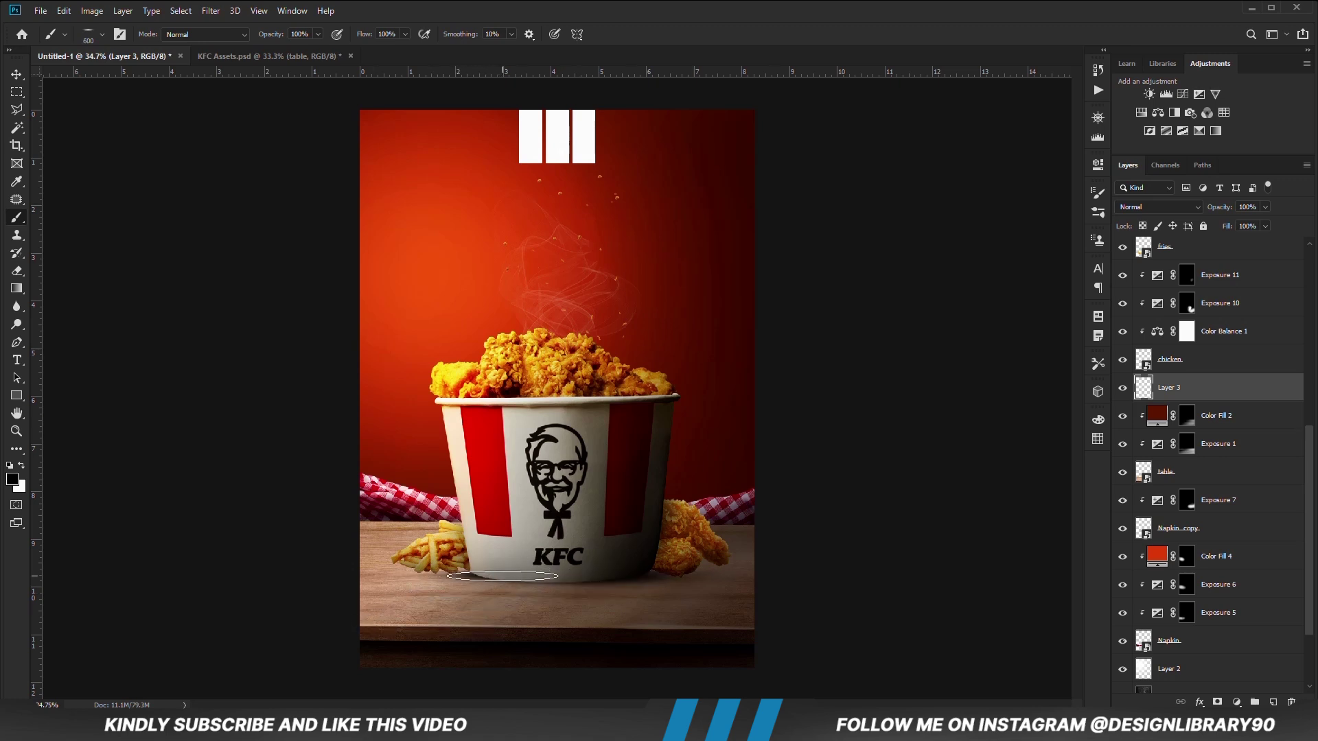
{"action": "key", "text": "bracketleft"}
Add another layer and paint a thin black shadow beneath the chicken pieces beside the bucket, starting with a 300 px brush.
{"action": "left_click", "coordinate": [1274, 701]}
{"action": "key", "text": "bracketleft"}
{"action": "key", "text": "bracketleft"}
{"action": "key", "text": "bracketleft"}
{"action": "key", "text": "bracketleft"}
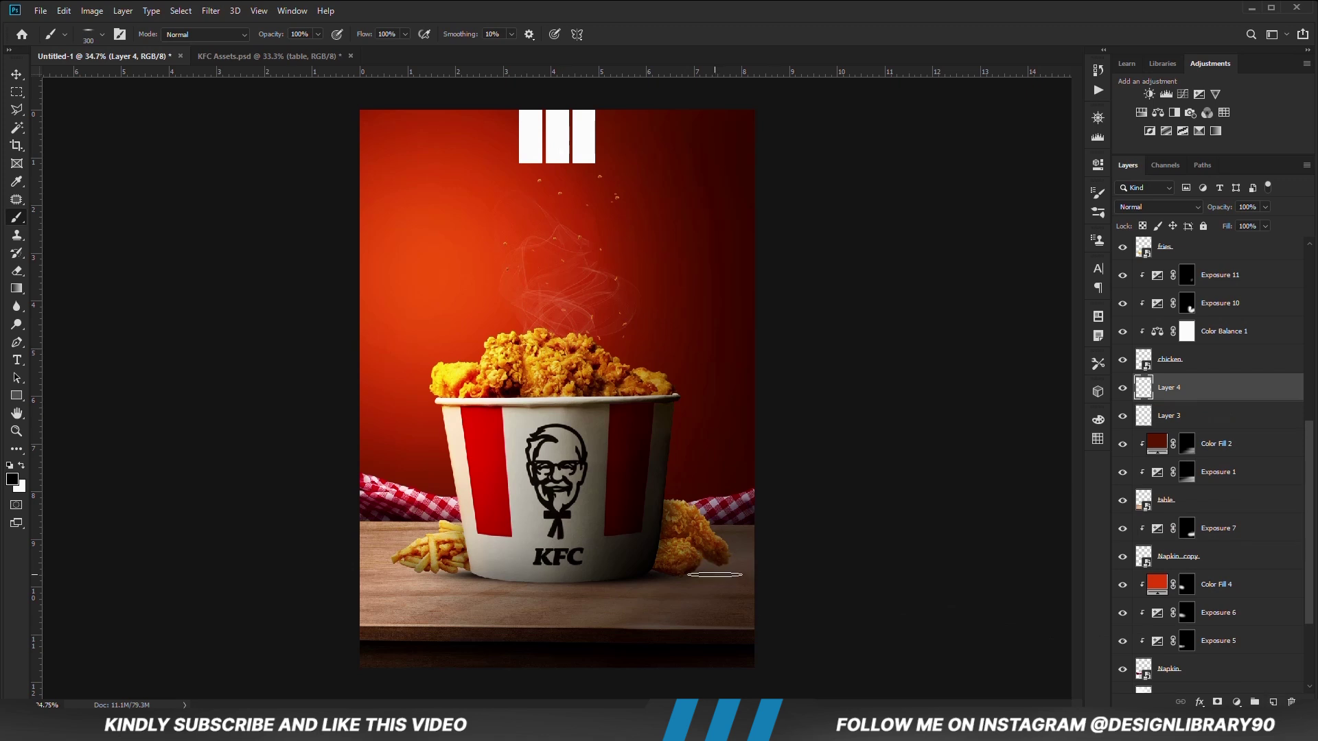
{"action": "left_click", "coordinate": [714, 565]}
{"action": "mouse_move", "coordinate": [716, 565]}
{"action": "left_mouse_down"}
{"action": "mouse_move", "coordinate": [624, 583]}
{"action": "mouse_move", "coordinate": [688, 574]}
{"action": "left_mouse_up"}
Make the 500 px brush tip rounder and paint a broader shadow under the bucket's right side and chicken on a new layer.
{"action": "right_click", "coordinate": [673, 567]}
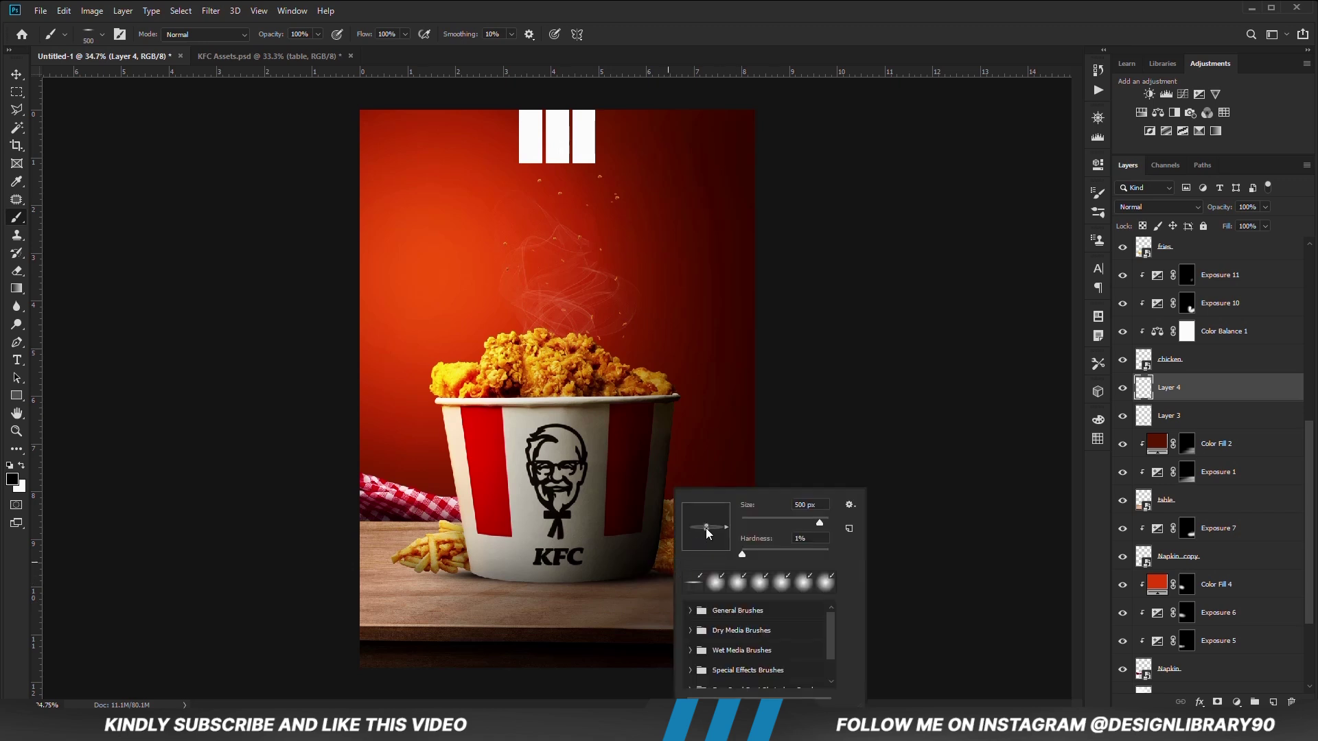
{"action": "left_click", "coordinate": [800, 40]}
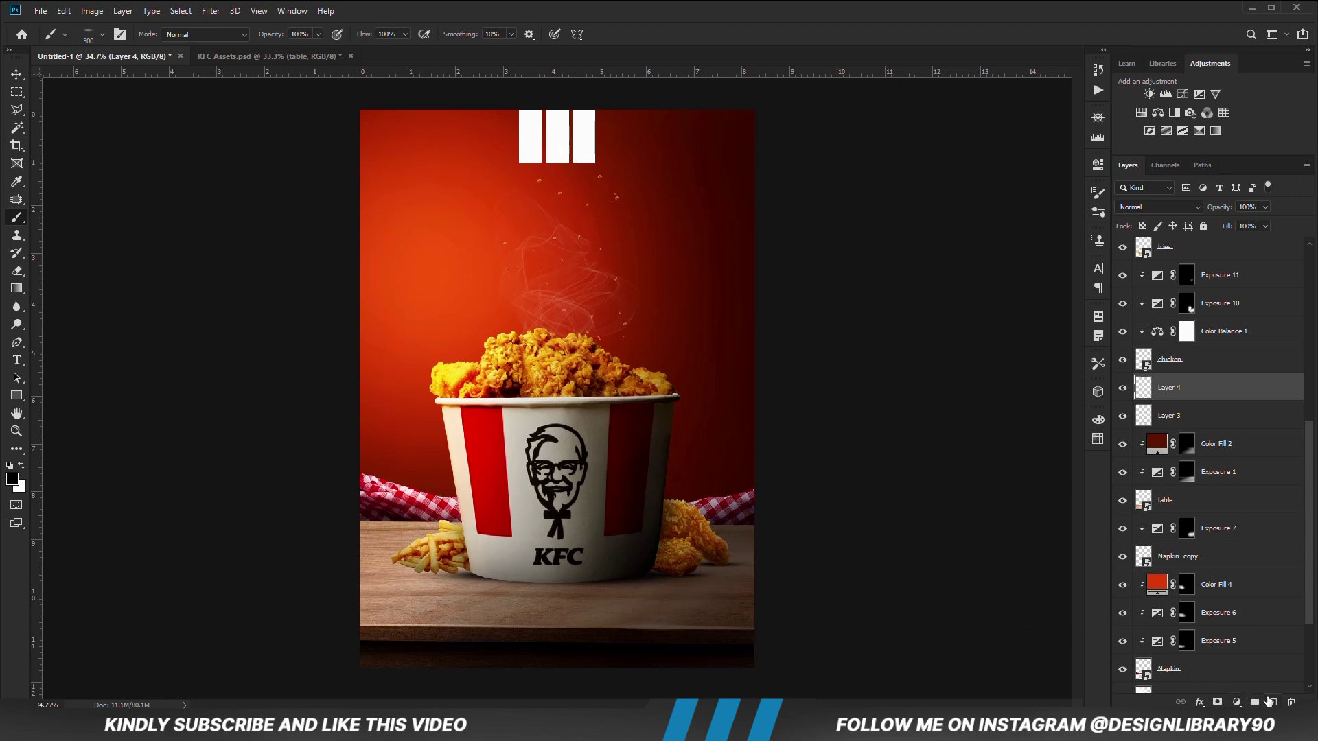
{"action": "left_click", "coordinate": [1270, 701]}
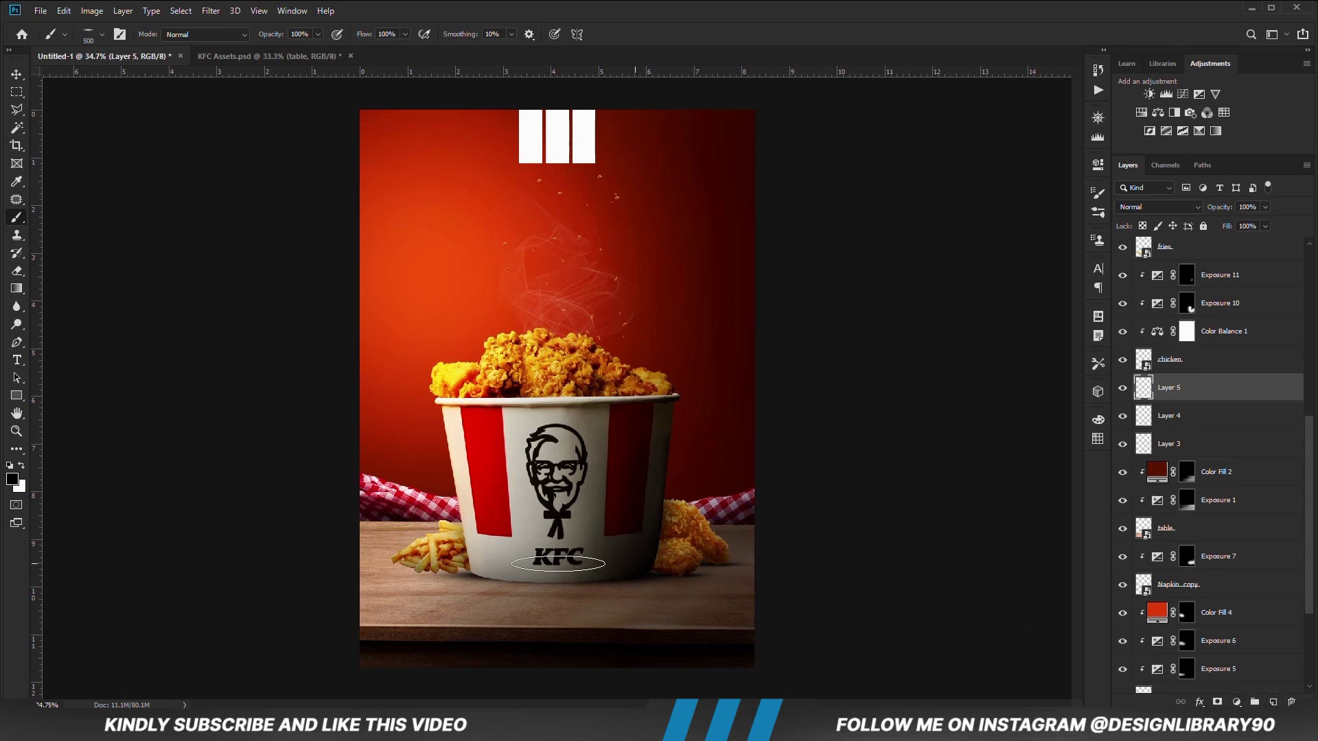
{"action": "left_click", "coordinate": [649, 568]}
Add a new layer and paint a broader shadow under the fries and the bucket's left side, adjusting the 500 px brush tip.
{"action": "left_click", "coordinate": [427, 557]}
{"action": "left_click", "coordinate": [1273, 702]}
{"action": "right_click", "coordinate": [567, 568]}
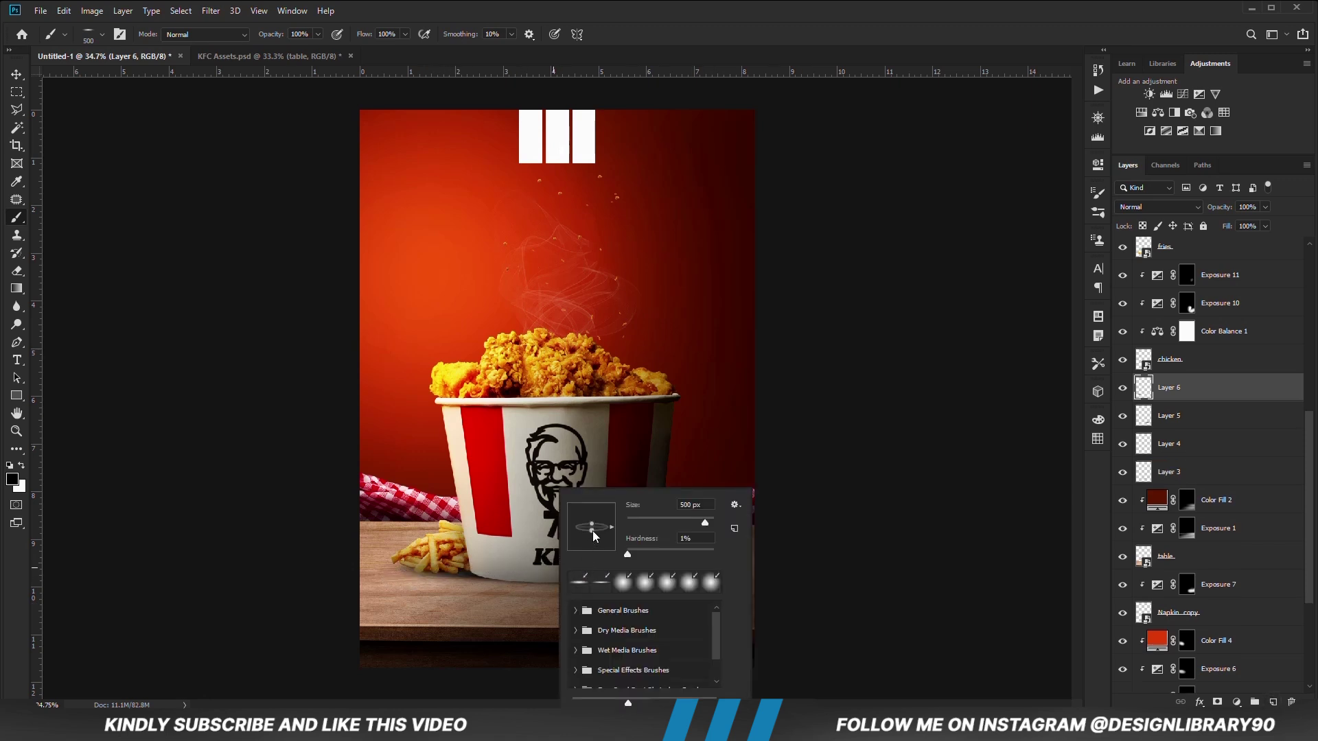
Add another layer and paint a tight contact shadow under the fries with a smaller brush of 250 to 150 px.
{"action": "left_click", "coordinate": [1273, 701]}
{"action": "key", "text": "bracketleft"}
{"action": "key", "text": "bracketleft"}
{"action": "key", "text": "bracketleft"}
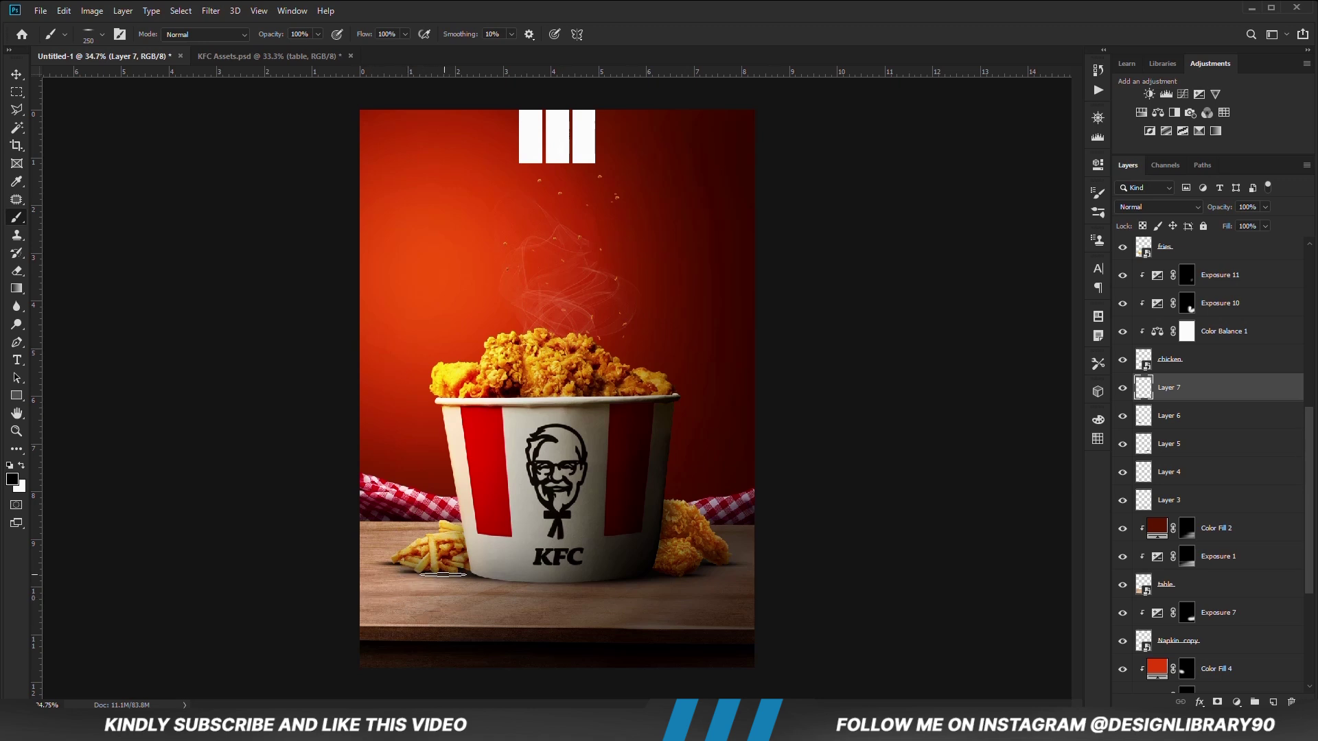
{"action": "right_click", "coordinate": [454, 575]}
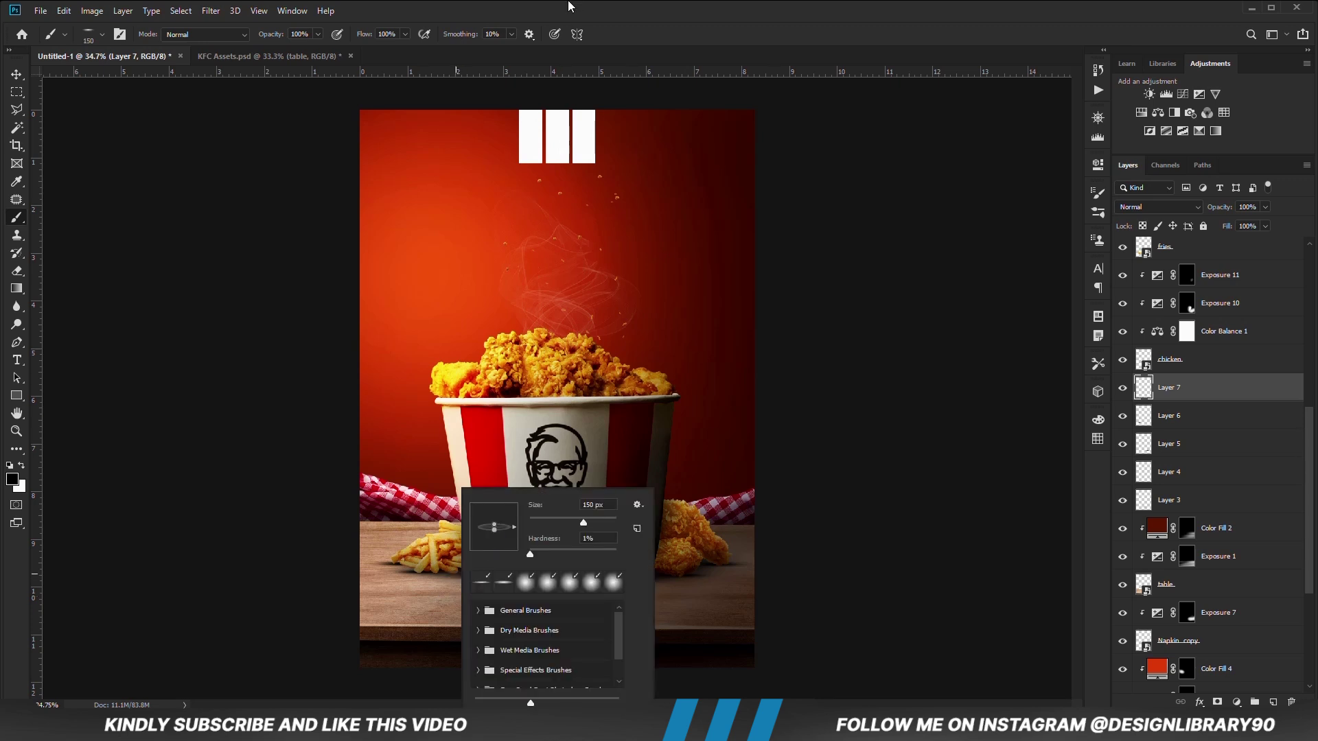
{"action": "left_click", "coordinate": [561, 28]}
{"action": "key", "text": "v"}
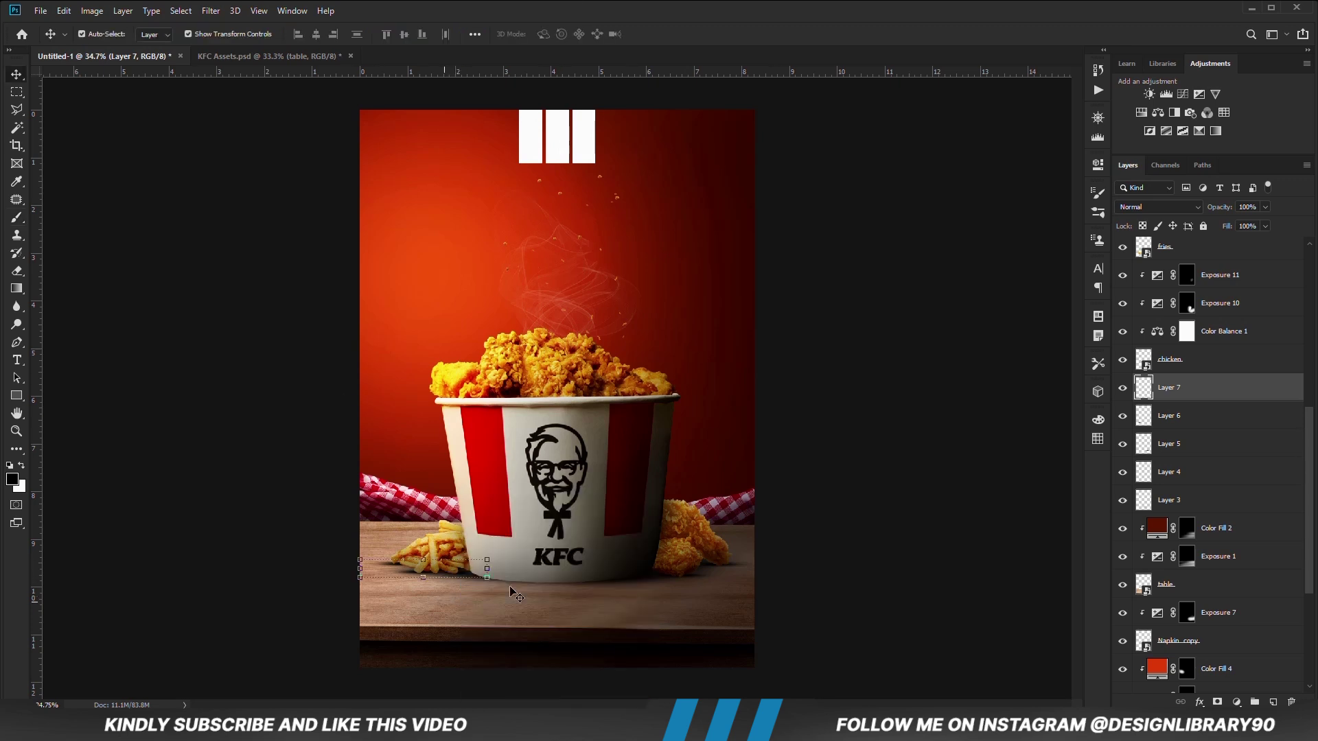
{"action": "left_click", "coordinate": [885, 441]}
Scale the white bar group to 83.49% width and 112.86% height and move it up against the poster's top edge.
{"action": "left_click", "coordinate": [537, 142]}
{"action": "scroll", "coordinate": [1209, 283], "scroll_direction": "up", "scroll_amount": 2}
{"action": "left_click", "coordinate": [1202, 243]}
{"action": "left_click_drag", "start_coordinate": [597, 118], "coordinate": [583, 118]}
{"action": "left_click_drag", "start_coordinate": [553, 165], "coordinate": [553, 177]}
{"action": "left_click_drag", "start_coordinate": [554, 153], "coordinate": [554, 152]}
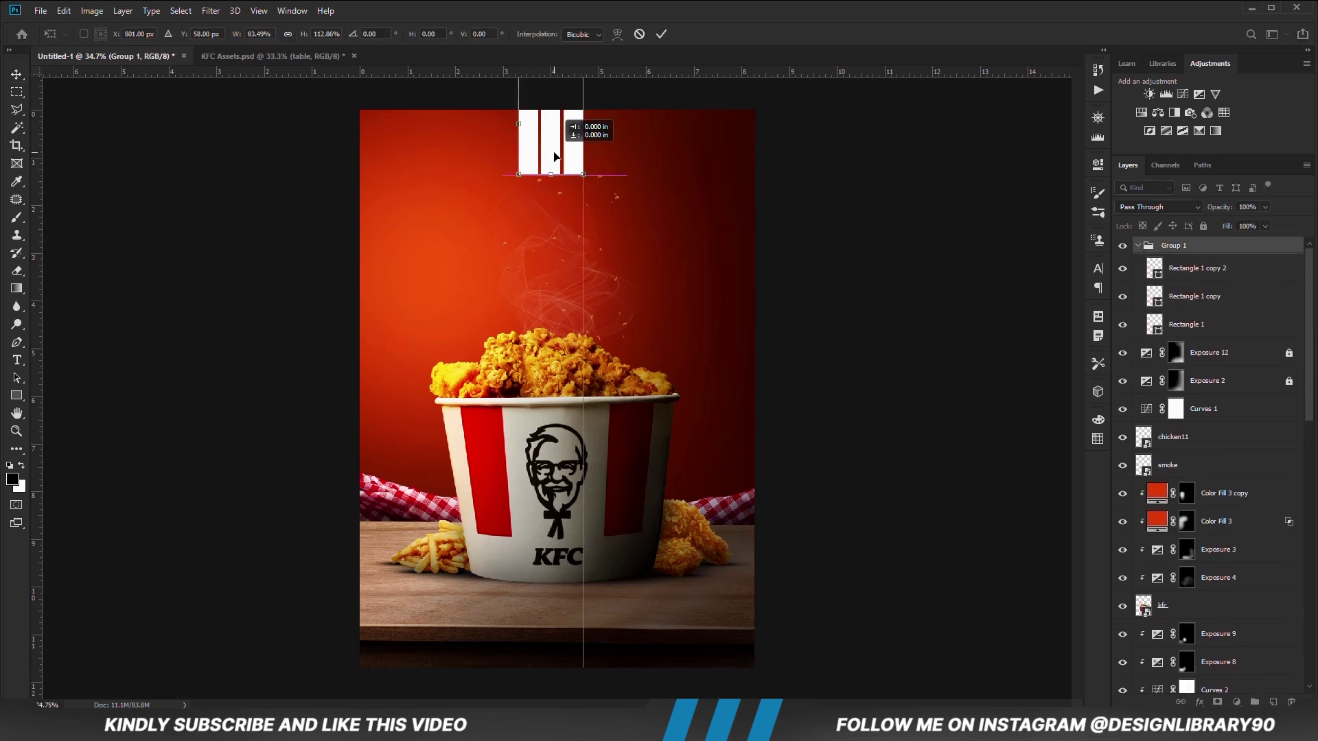
{"action": "left_click", "coordinate": [661, 33]}
{"action": "left_click", "coordinate": [868, 327]}
Lower the opacity of Layer 3, the bucket shadow, to 85% and of Layer 4, the chicken shadow, to 73%.
{"action": "left_click", "coordinate": [738, 575]}
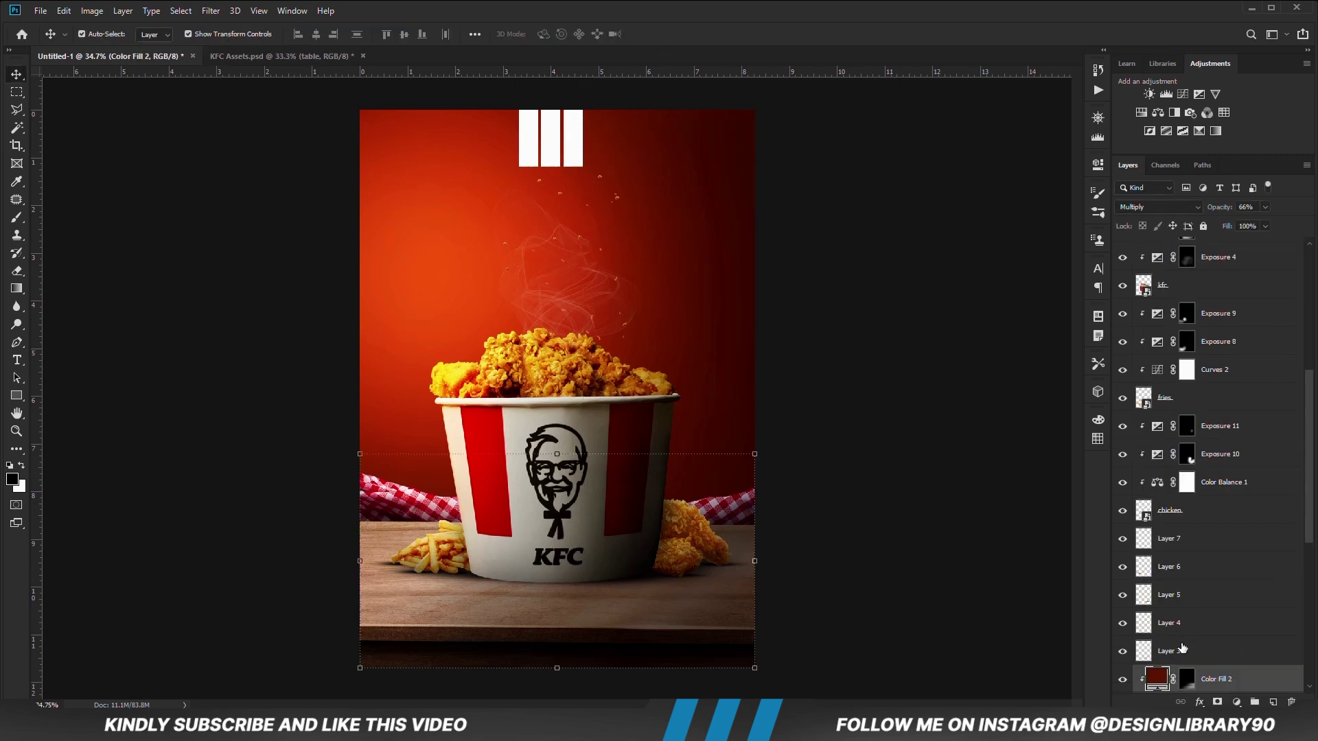
{"action": "left_click", "coordinate": [1180, 653]}
{"action": "left_click", "coordinate": [1123, 651]}
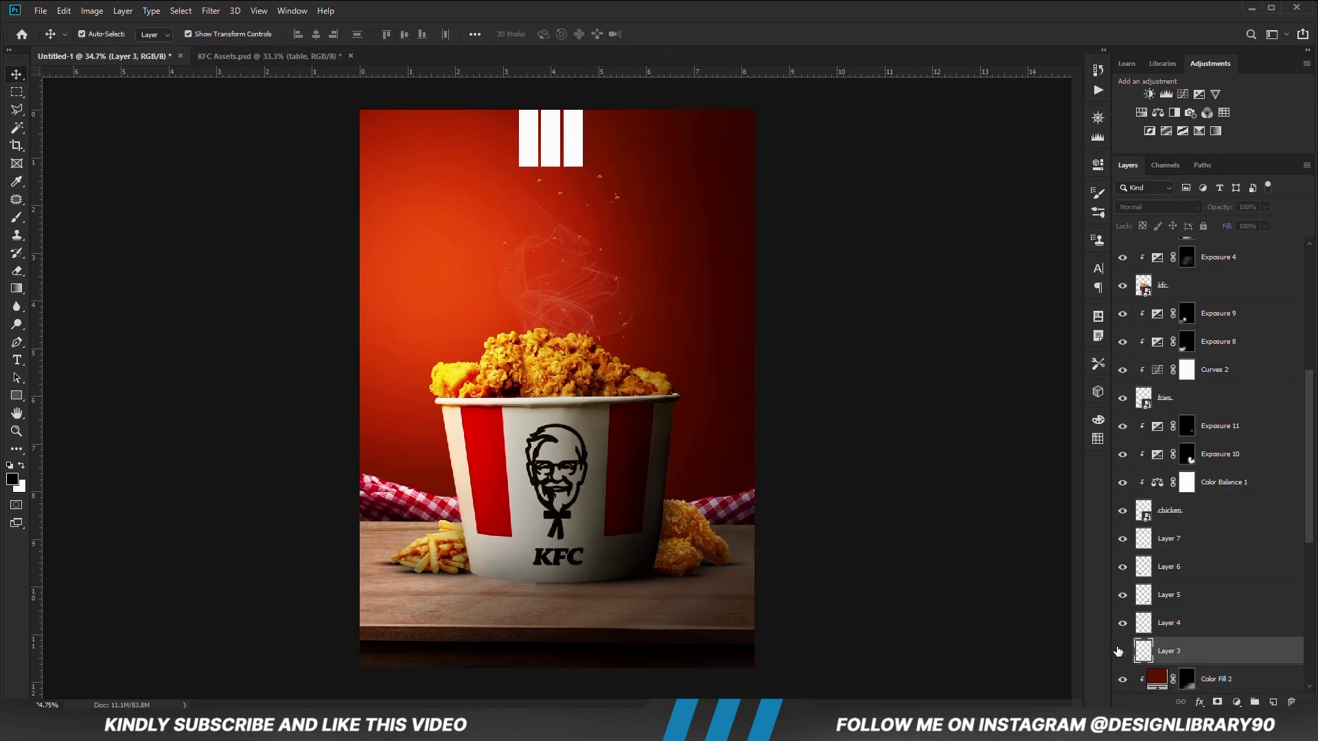
{"action": "left_click", "coordinate": [1124, 651]}
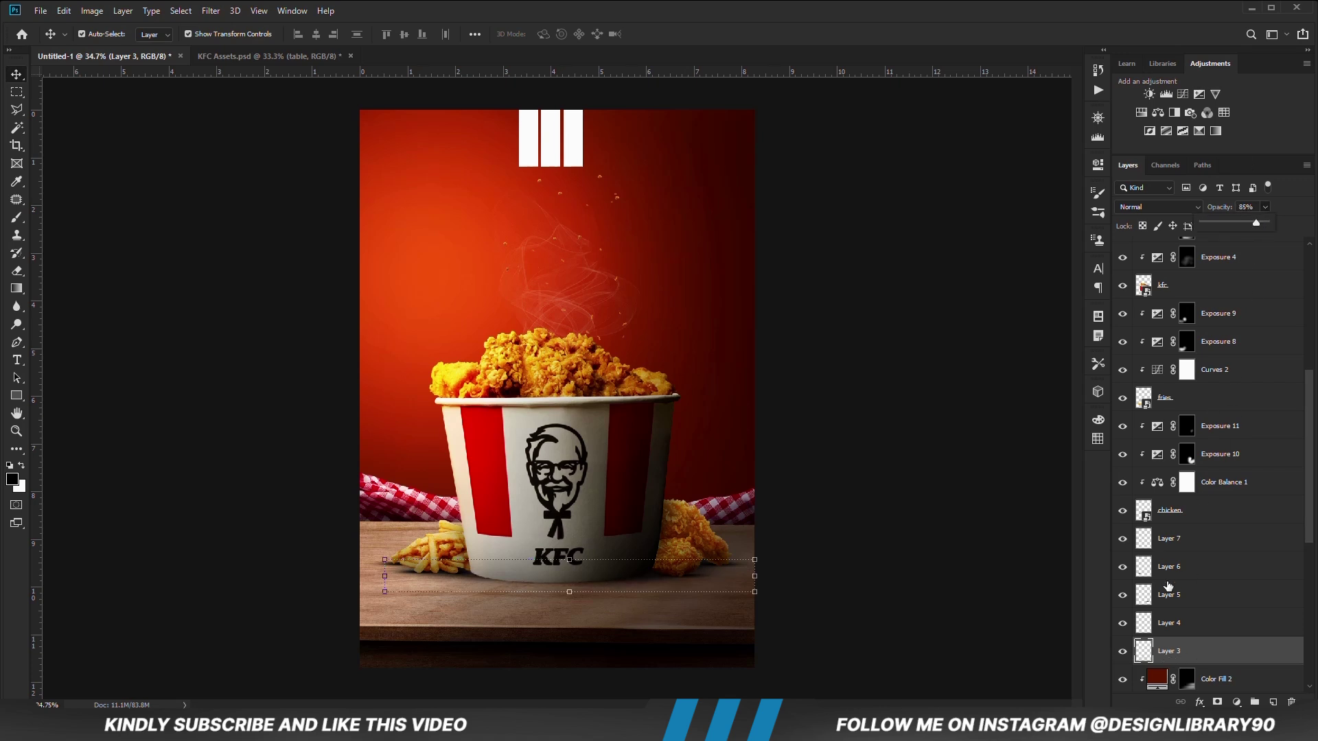
{"action": "left_click", "coordinate": [1180, 622]}
{"action": "left_click", "coordinate": [1266, 207]}
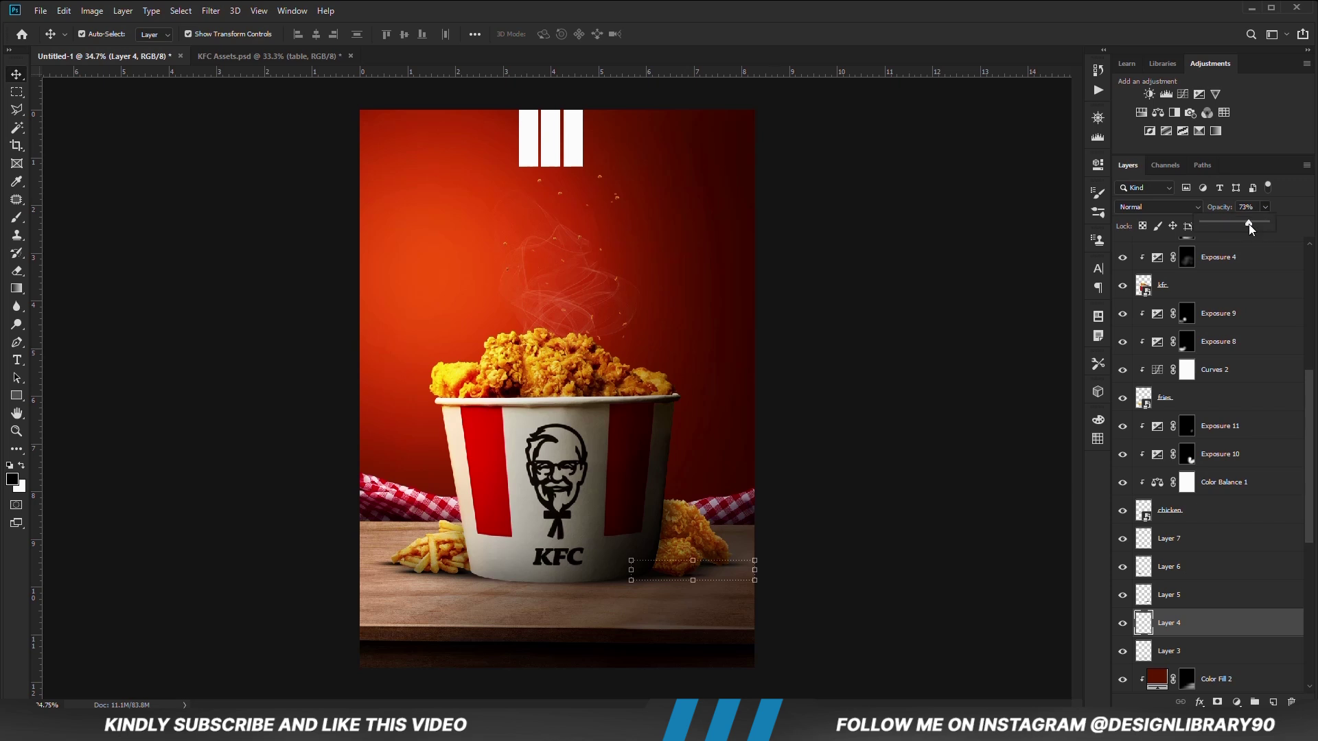
Slightly lower the opacity of Layer 5, the broader shadow under the bucket's right side and chicken.
{"action": "left_click", "coordinate": [1184, 597]}
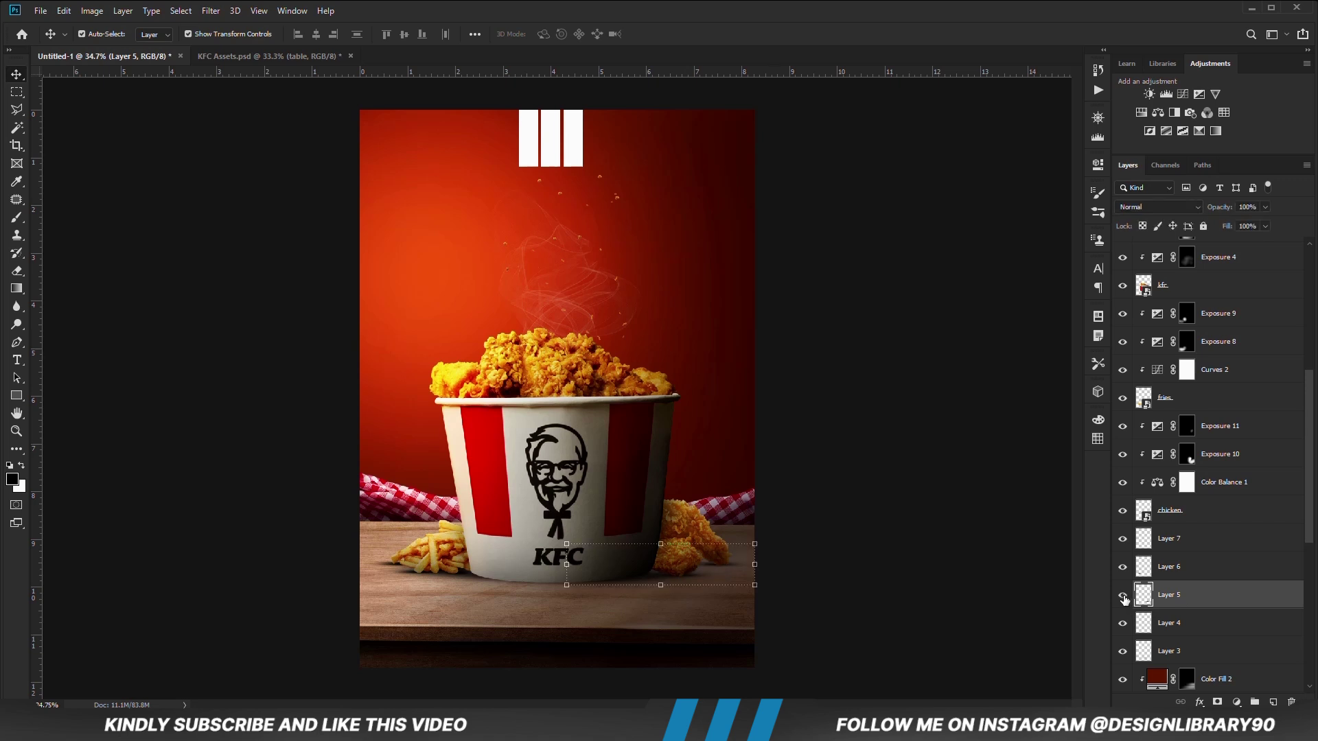
{"action": "left_click", "coordinate": [1263, 207]}
{"action": "left_click_drag", "start_coordinate": [1267, 222], "coordinate": [1255, 222]}
Lower the opacity of the fries shadows, with Layer 7 at 50% and Layer 6 at 66%.
{"action": "left_click", "coordinate": [1180, 569]}
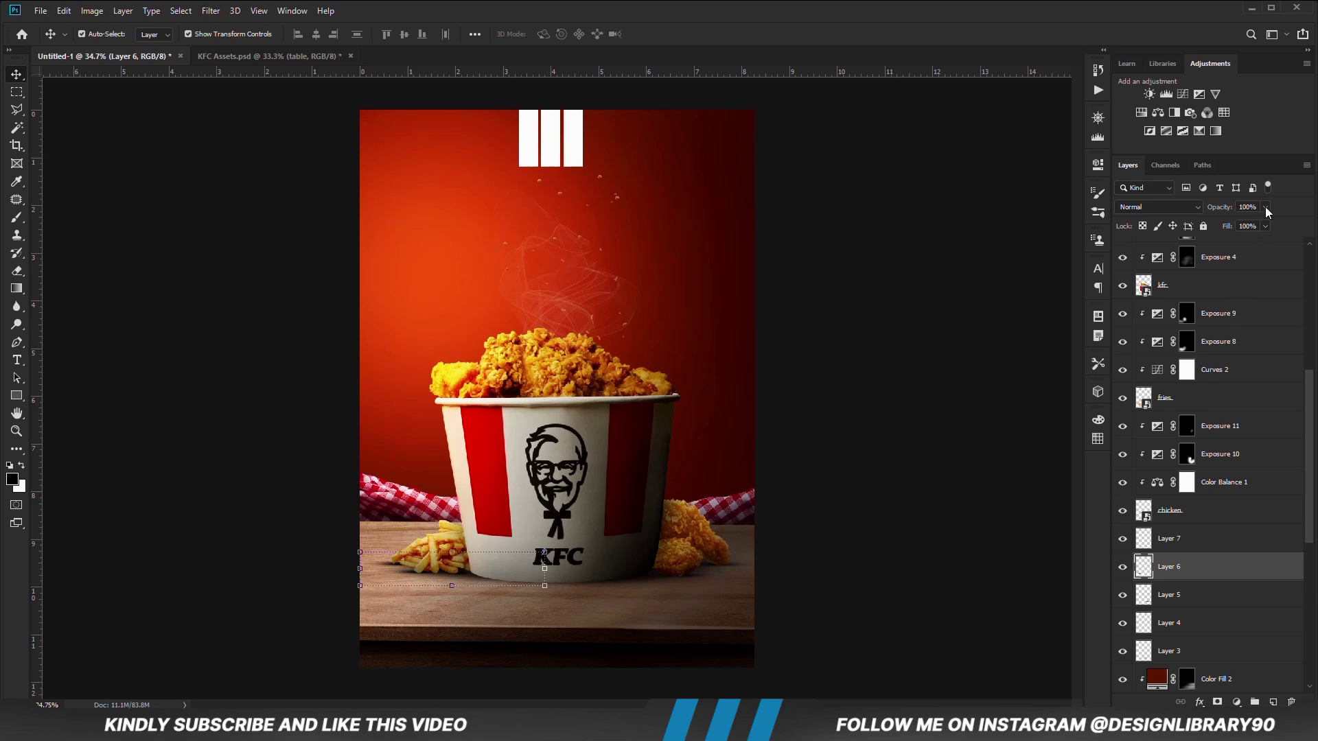
{"action": "left_click", "coordinate": [1180, 548]}
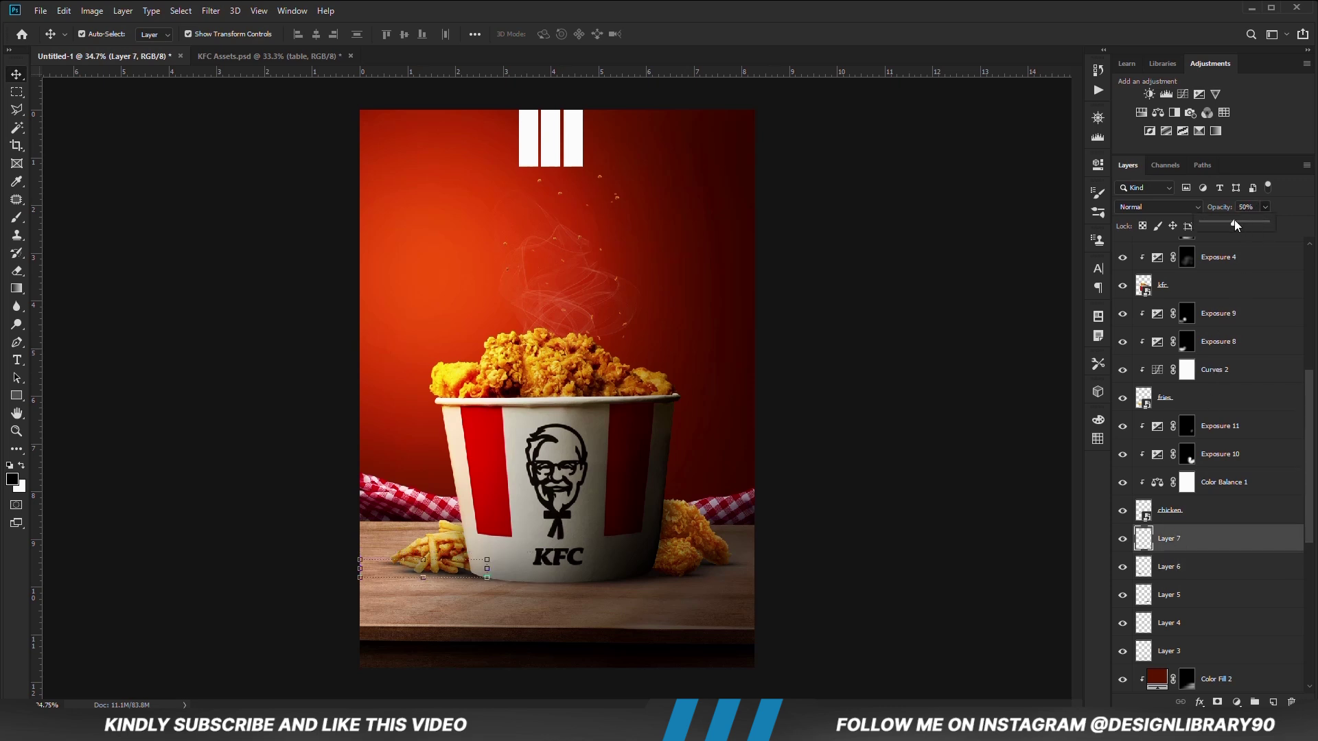
{"action": "left_click", "coordinate": [1185, 575]}
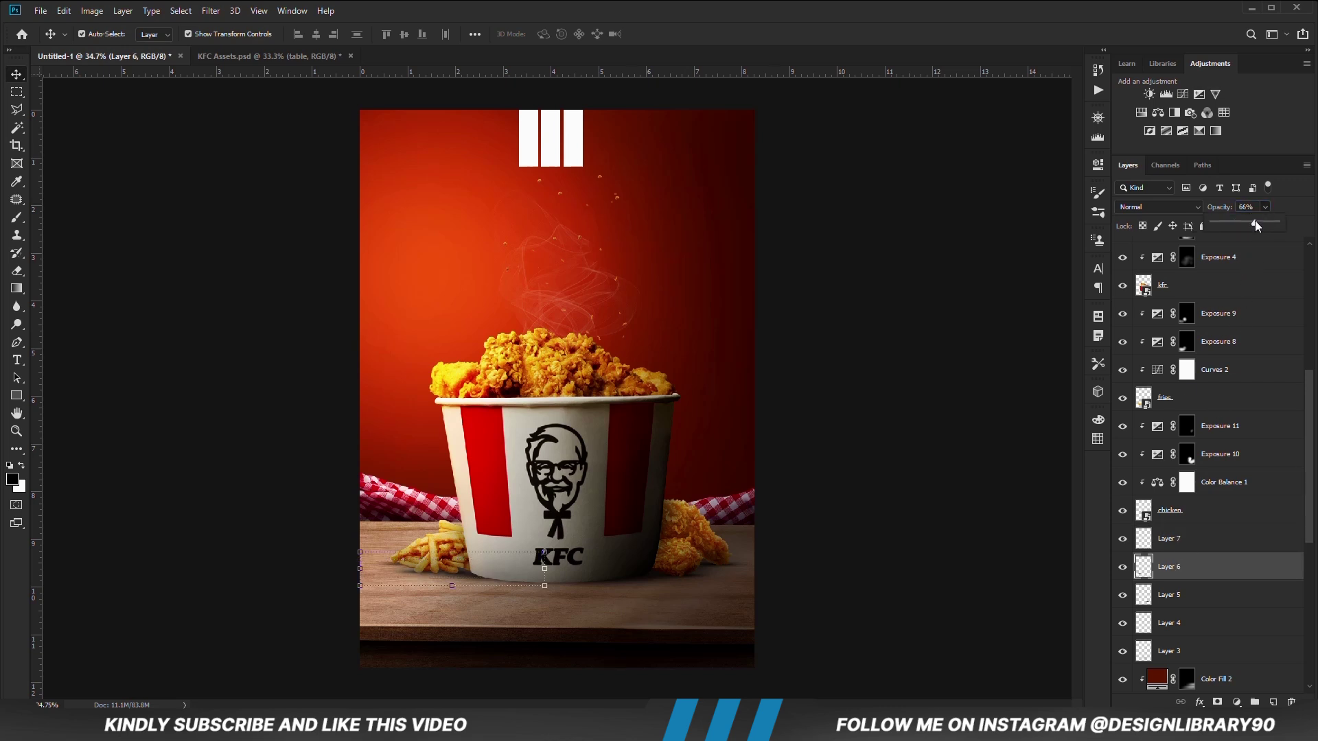
Compare the image with and without Layer 7 and set that layer's opacity to 63%.
{"action": "left_click", "coordinate": [1189, 539]}
{"action": "left_click", "coordinate": [1123, 540]}
{"action": "left_click", "coordinate": [1123, 539]}
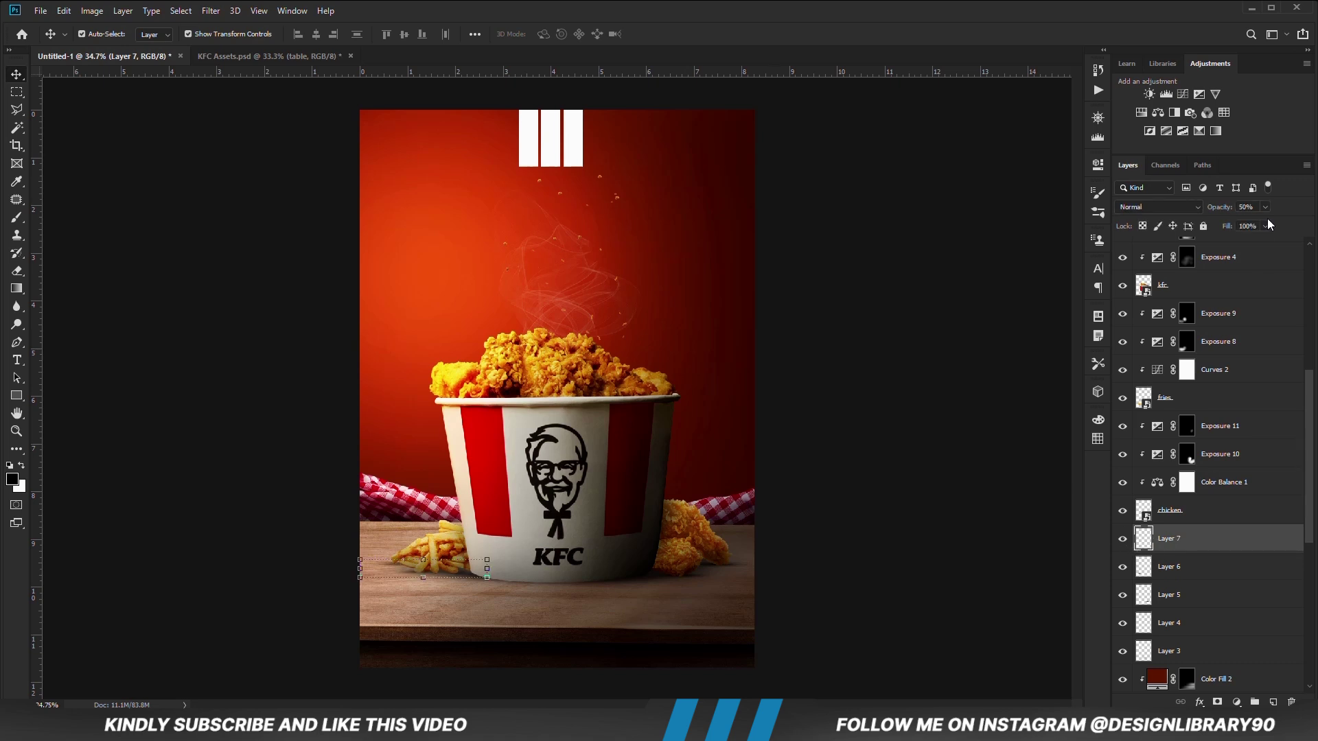
{"action": "left_click", "coordinate": [1021, 592]}
Group the five painted shadow layers, Layer 3 through Layer 7.
{"action": "left_click", "coordinate": [1177, 546]}
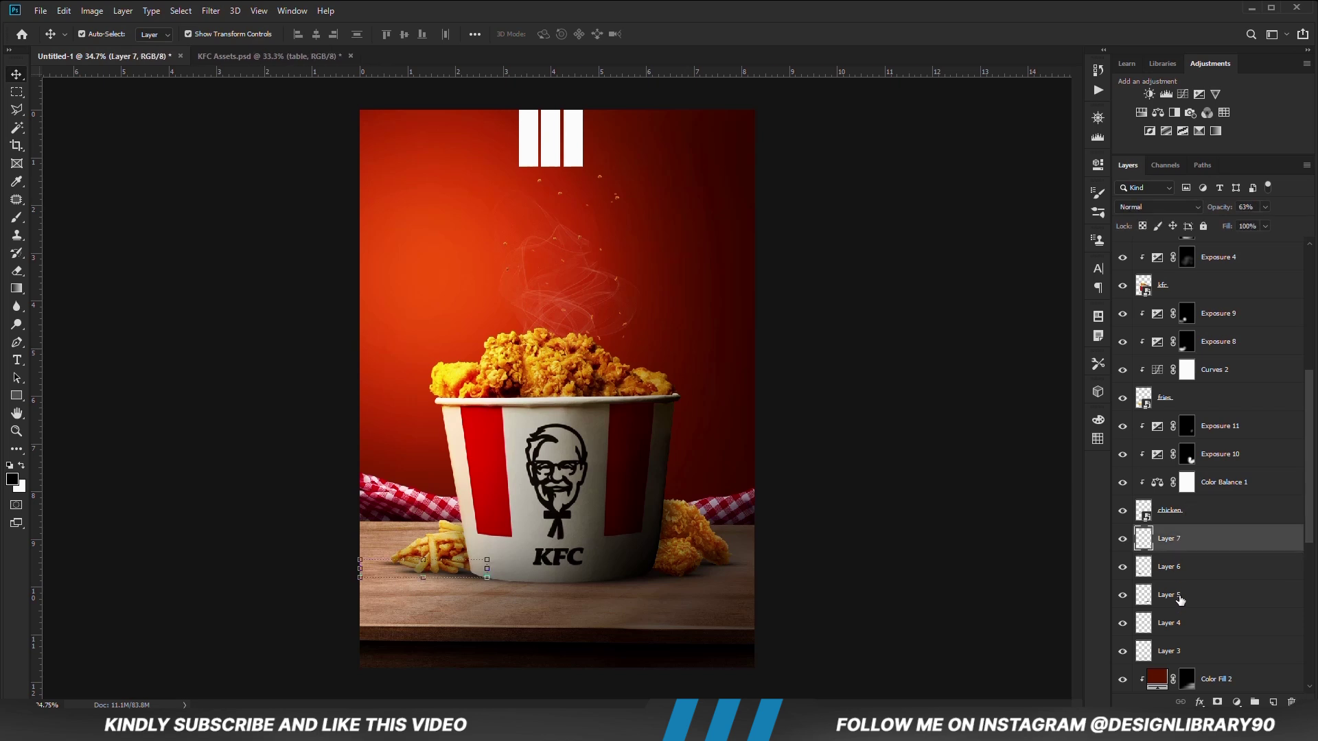
{"action": "left_click", "coordinate": [1188, 652], "text": "shift"}
{"action": "key", "text": "ctrl+g"}
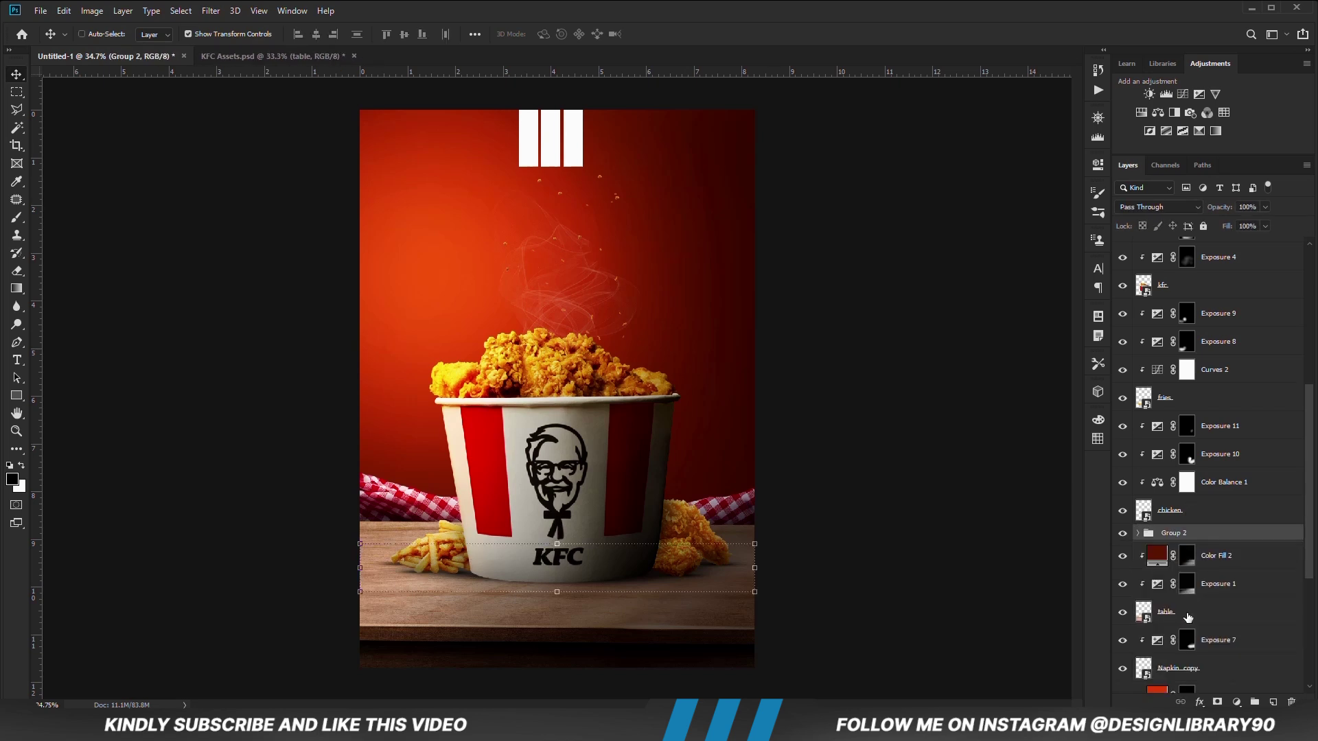
Set the shadow group's blend mode to Overlay and duplicate the group.
{"action": "left_click", "coordinate": [1159, 207]}
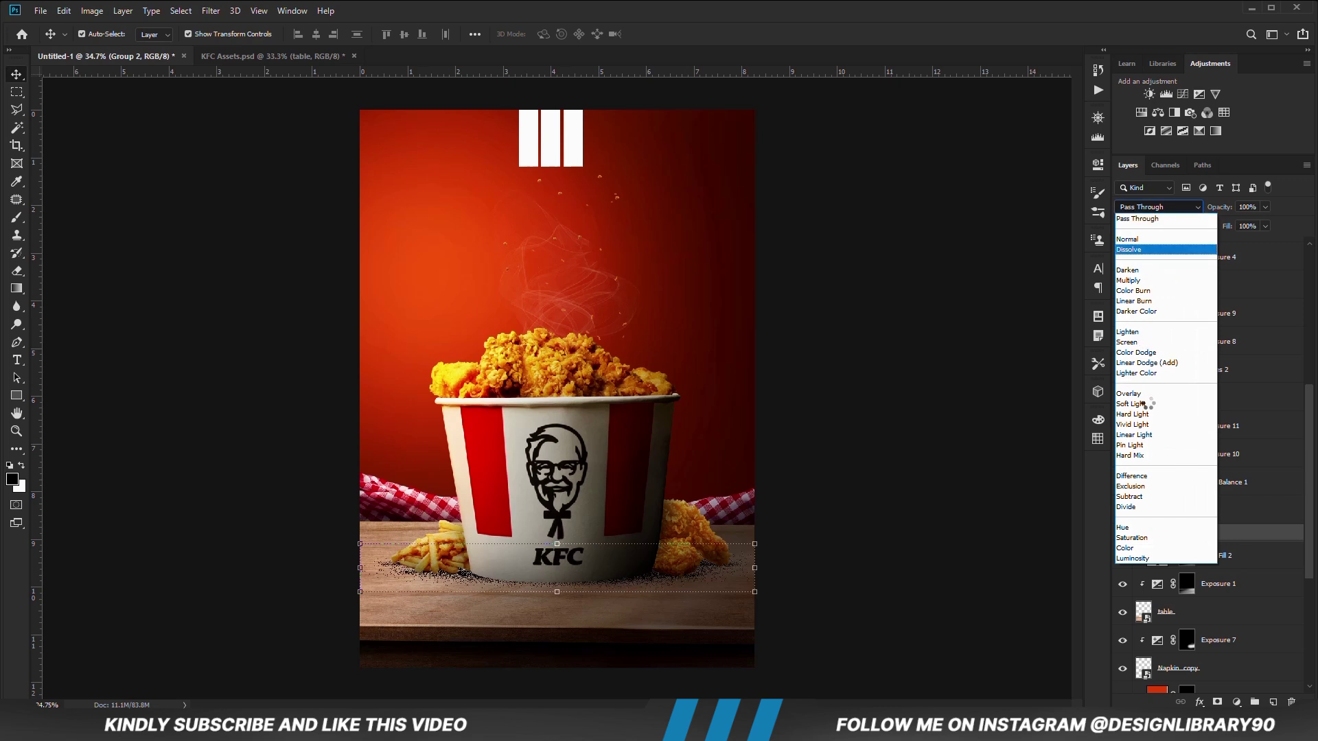
{"action": "left_click", "coordinate": [1139, 393]}
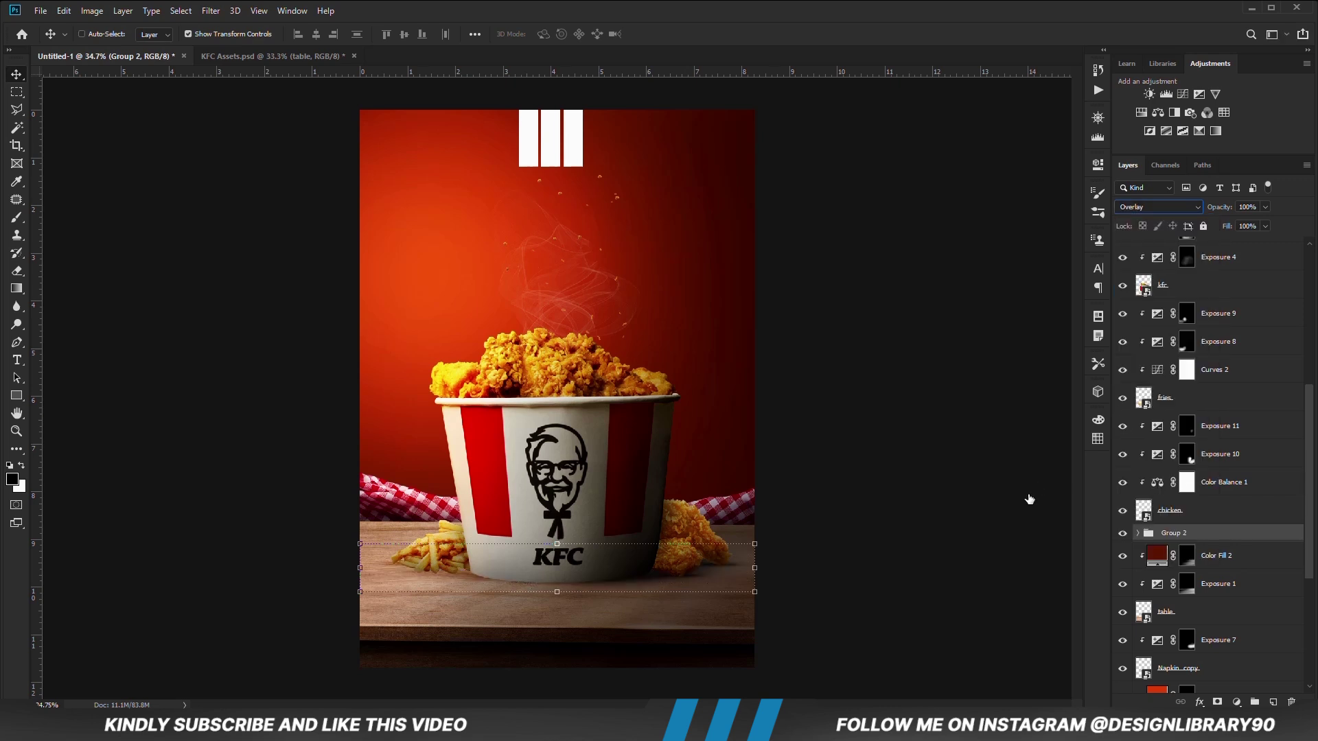
{"action": "key", "text": "ctrl+j"}
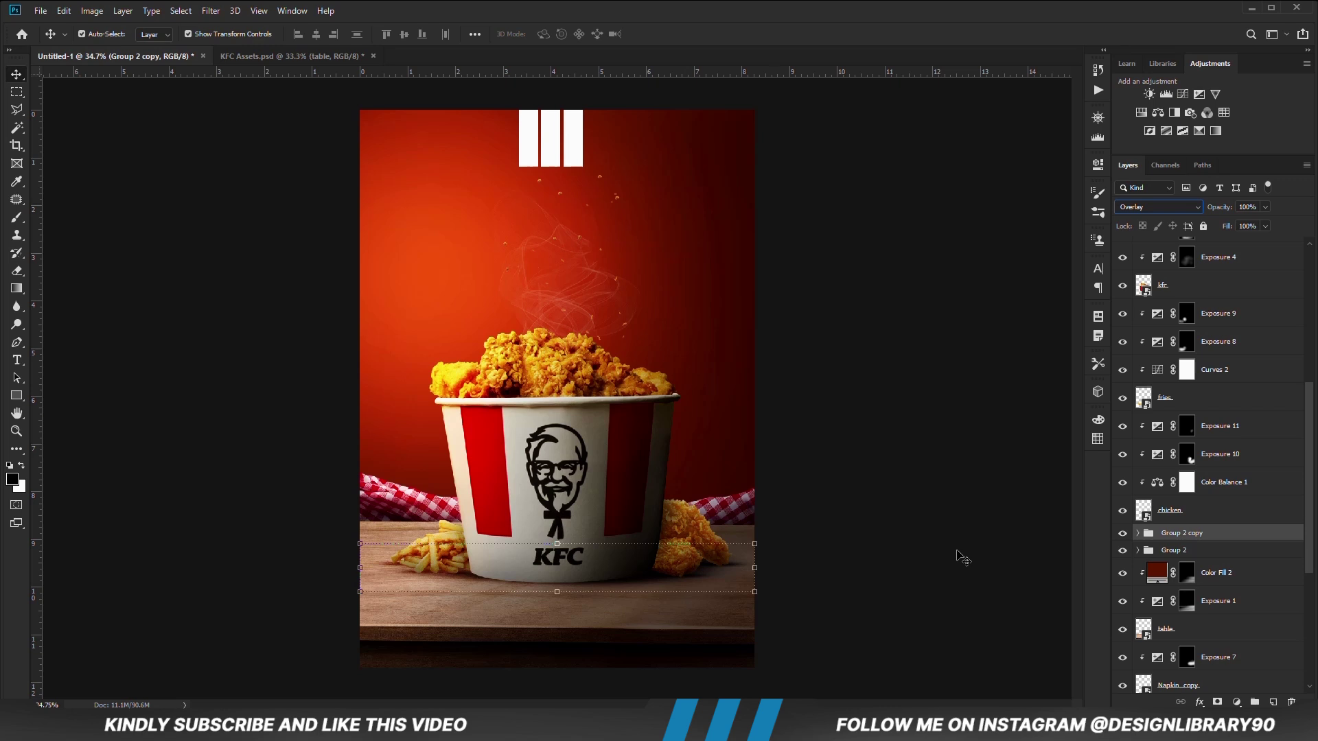
Add a darkening Exposure adjustment clipped to the chicken directly above Exposure 10 and invert its mask to black.
{"action": "key", "text": "ctrl+minus"}
{"action": "left_click", "coordinate": [960, 536]}
{"action": "left_click", "coordinate": [1187, 454]}
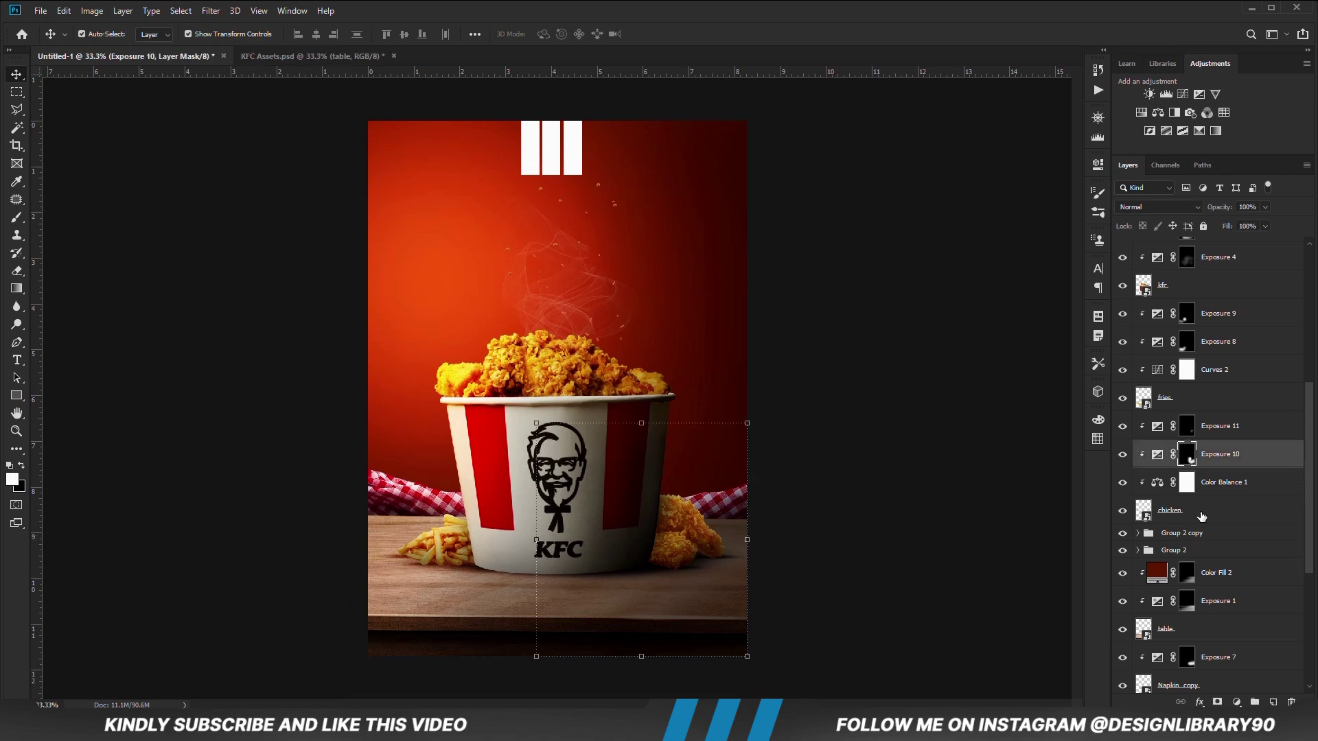
{"action": "left_click", "coordinate": [1240, 702]}
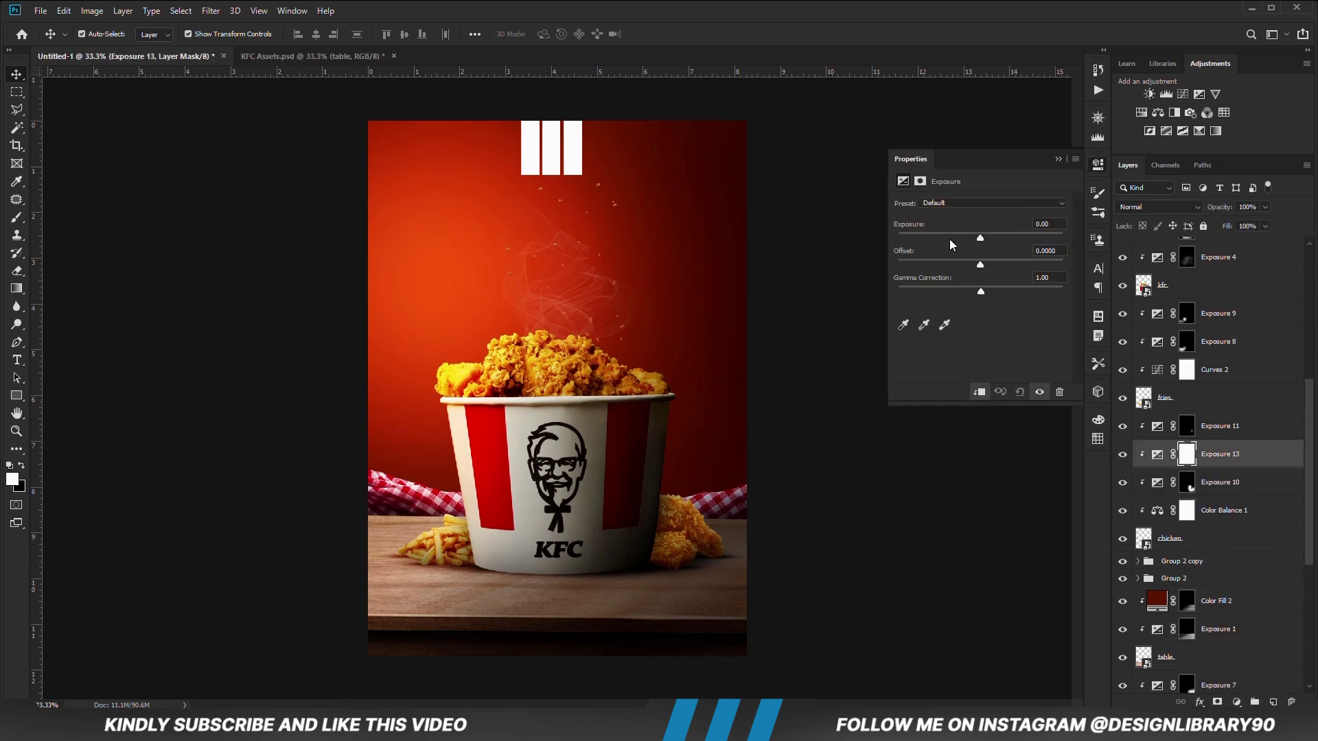
{"action": "left_click", "coordinate": [1058, 159]}
{"action": "key", "text": "ctrl+i"}
Paint white on the new Exposure mask at the base of the chicken pieces with a 300 px soft brush at 37% opacity.
{"action": "key", "text": "b"}
{"action": "right_click", "coordinate": [721, 489]}
{"action": "left_click_drag", "start_coordinate": [752, 531], "coordinate": [749, 1]}
{"action": "key", "text": "Return"}
{"action": "left_click", "coordinate": [318, 34]}
{"action": "left_click_drag", "start_coordinate": [319, 52], "coordinate": [279, 53]}
{"action": "key", "text": "Return"}
{"action": "key", "text": "bracketright"}
{"action": "key", "text": "bracketright"}
{"action": "key", "text": "bracketright"}
{"action": "key", "text": "bracketright"}
{"action": "left_click", "coordinate": [675, 577]}
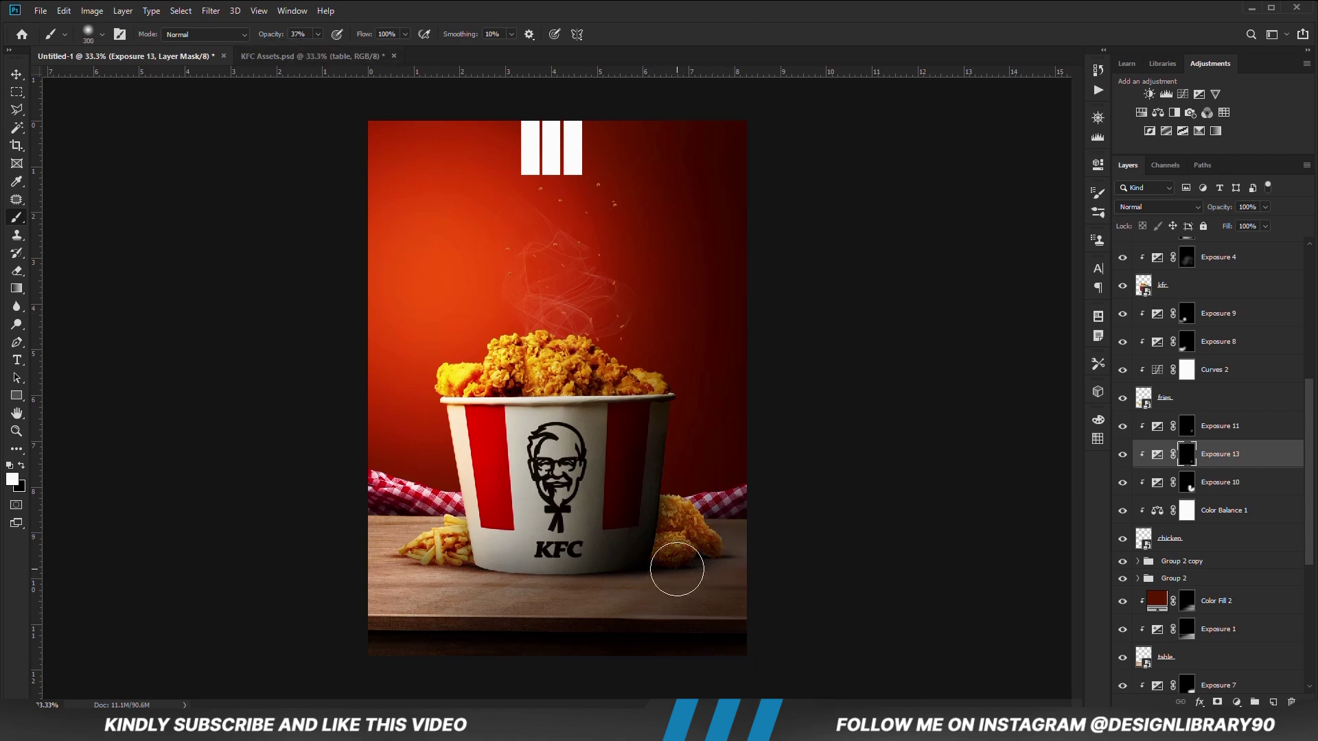
Reduce the brush to 9% opacity and 175 px and paint more shading where the chicken pieces meet the bucket.
{"action": "left_click_drag", "start_coordinate": [271, 34], "coordinate": [258, 35]}
{"action": "key", "text": "bracketright"}
{"action": "key", "text": "bracketright"}
{"action": "key", "text": "bracketleft"}
{"action": "key", "text": "bracketleft"}
{"action": "key", "text": "bracketleft"}
{"action": "key", "text": "bracketleft"}
{"action": "key", "text": "bracketleft"}
{"action": "mouse_move", "coordinate": [678, 542]}
{"action": "left_mouse_down"}
{"action": "mouse_move", "coordinate": [727, 546]}
{"action": "mouse_move", "coordinate": [670, 544]}
{"action": "left_mouse_up"}
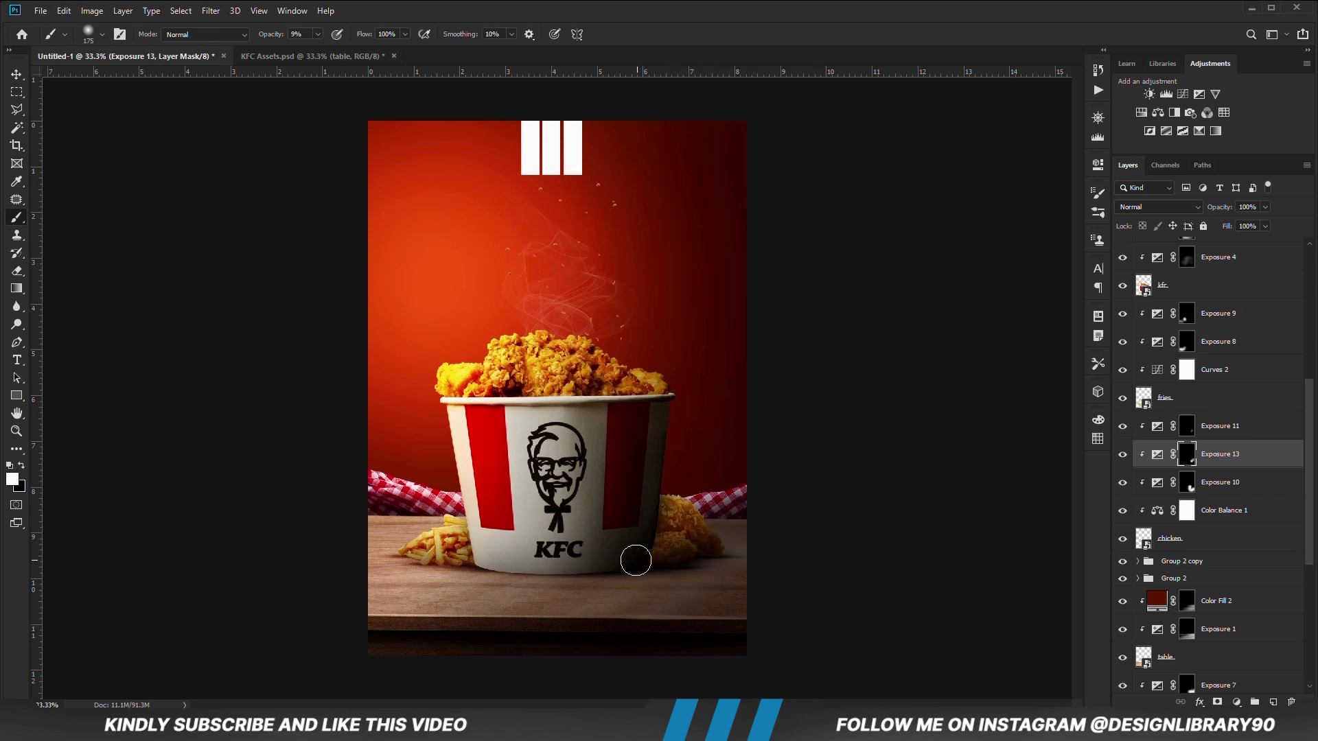
Compare the chicken with and without the Exposure 13 shading and adjust that layer's opacity.
{"action": "left_click", "coordinate": [1123, 455]}
{"action": "left_click", "coordinate": [1123, 454]}
{"action": "left_click_drag", "start_coordinate": [1265, 206], "coordinate": [1261, 225]}
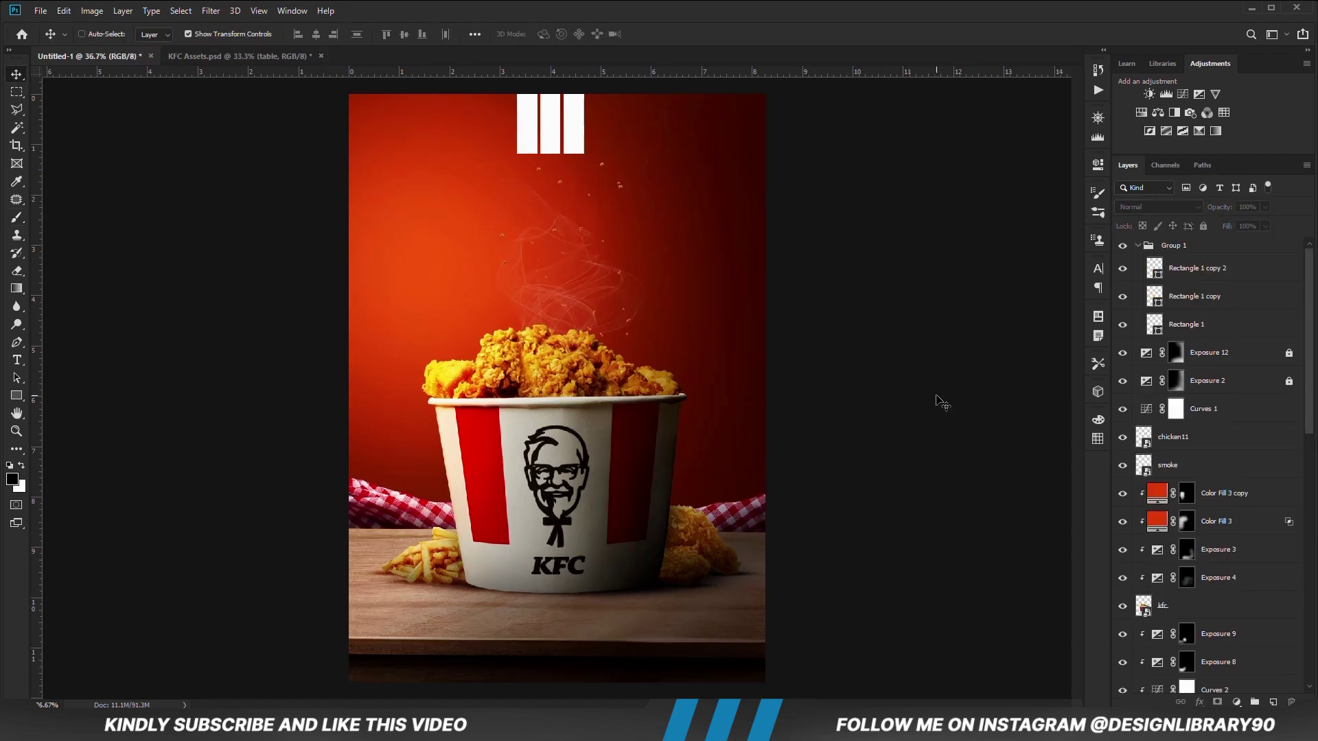
Stamp all visible layers into a new layer above Group 1 and convert it to a smart object.
{"action": "key", "text": "ctrl+alt+shift+e"}
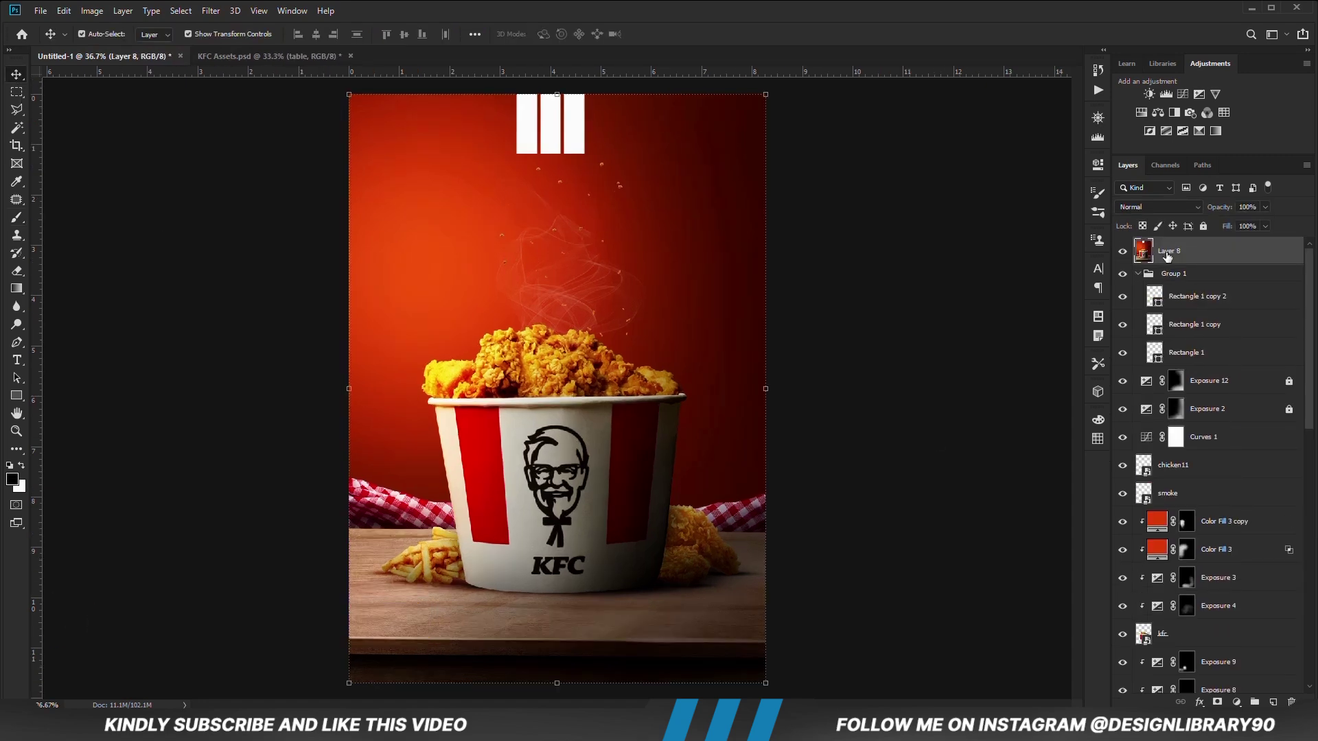
{"action": "right_click", "coordinate": [1184, 261]}
{"action": "left_click", "coordinate": [1040, 331]}
Start a Camera Raw Filter on Layer 8 with Exposure +0.20, Contrast +13, Highlights +13, Shadows -28, Whites +12 and Blacks -18.
{"action": "left_click", "coordinate": [210, 10]}
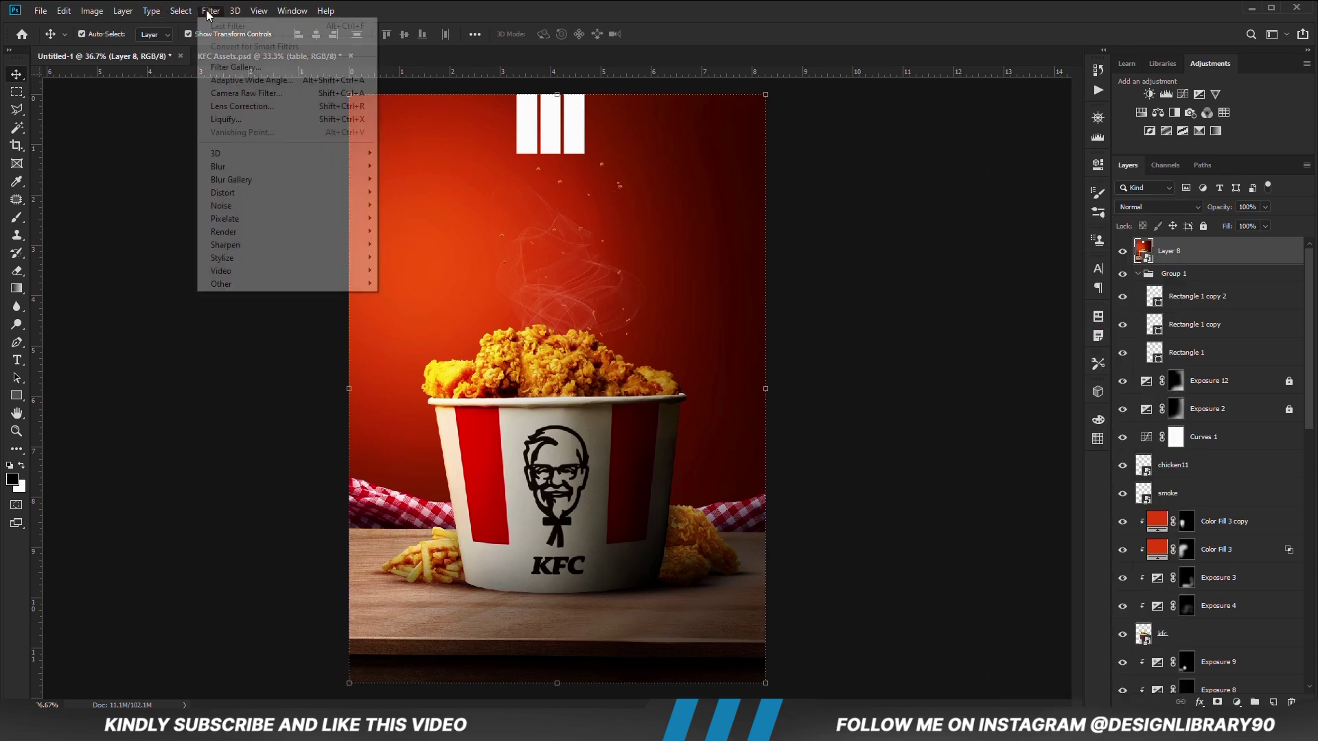
{"action": "left_click", "coordinate": [251, 93]}
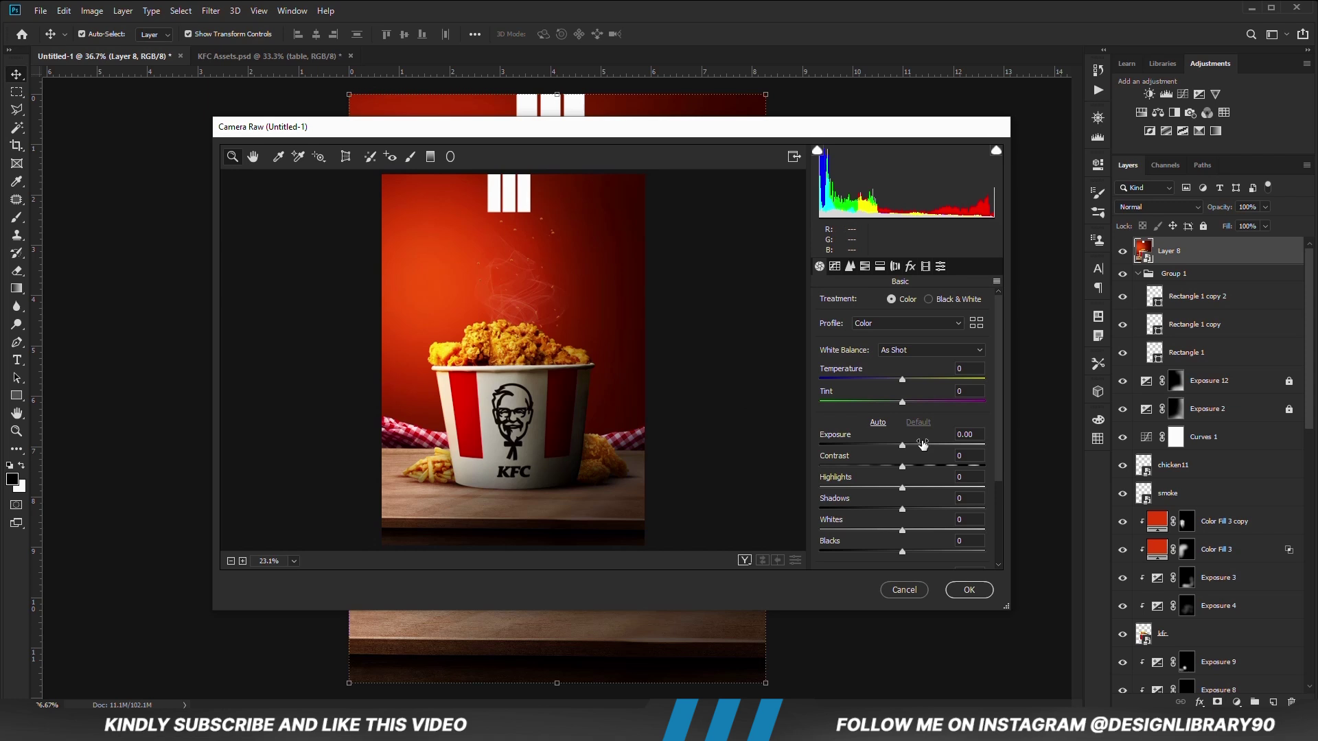
{"action": "left_click_drag", "start_coordinate": [907, 444], "coordinate": [911, 467]}
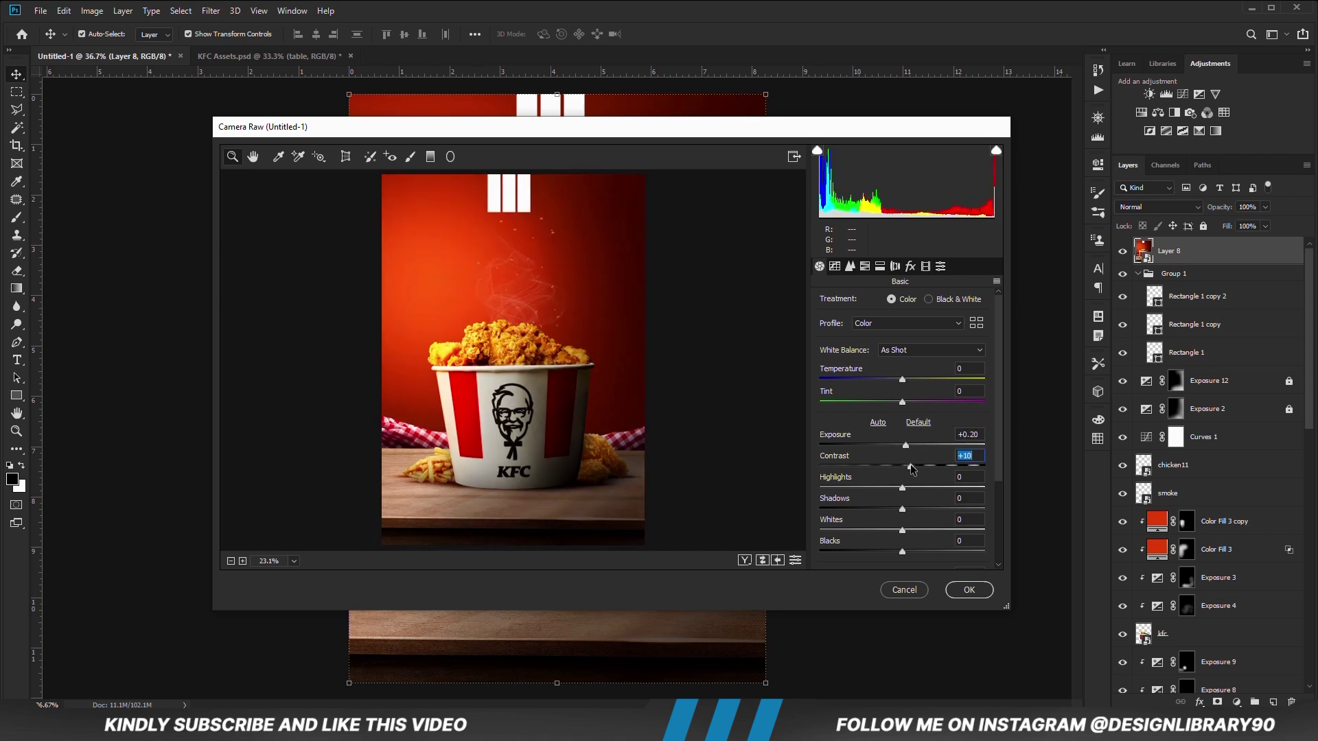
{"action": "left_click_drag", "start_coordinate": [909, 494], "coordinate": [911, 535]}
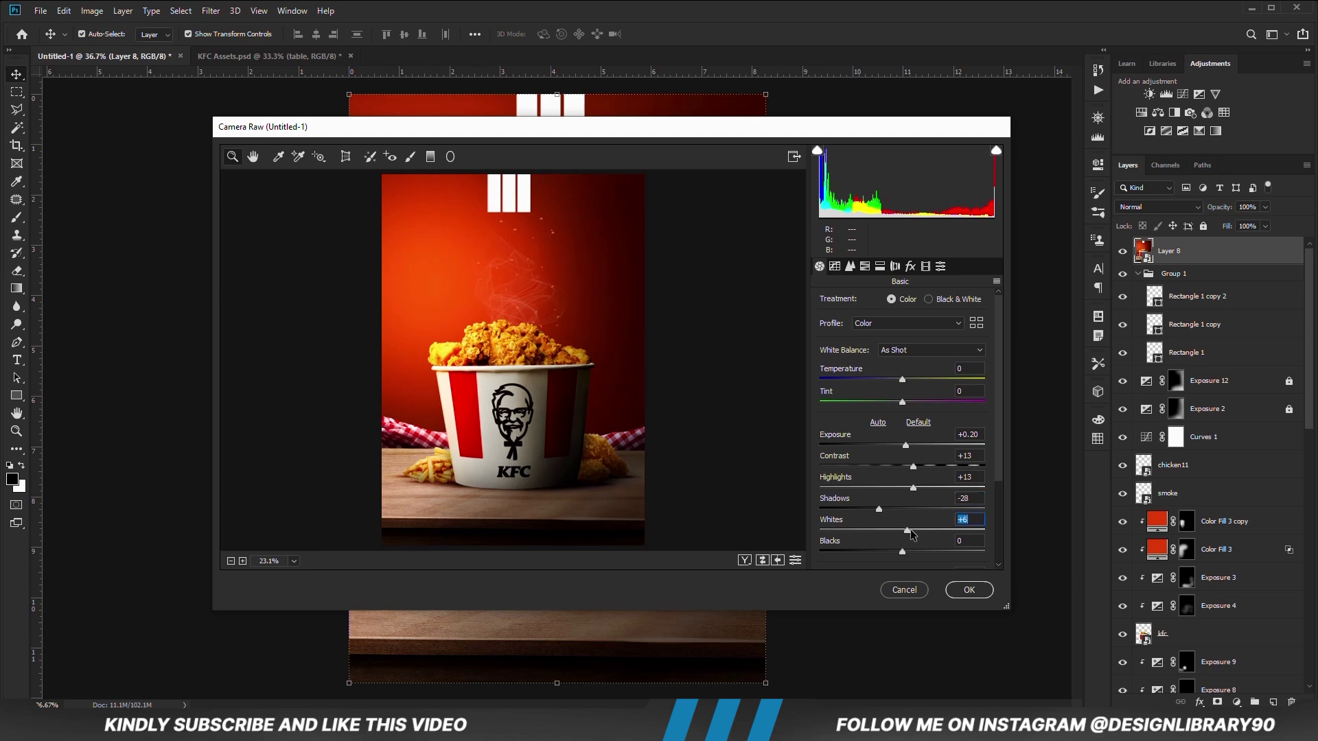
{"action": "left_click_drag", "start_coordinate": [910, 534], "coordinate": [887, 550]}
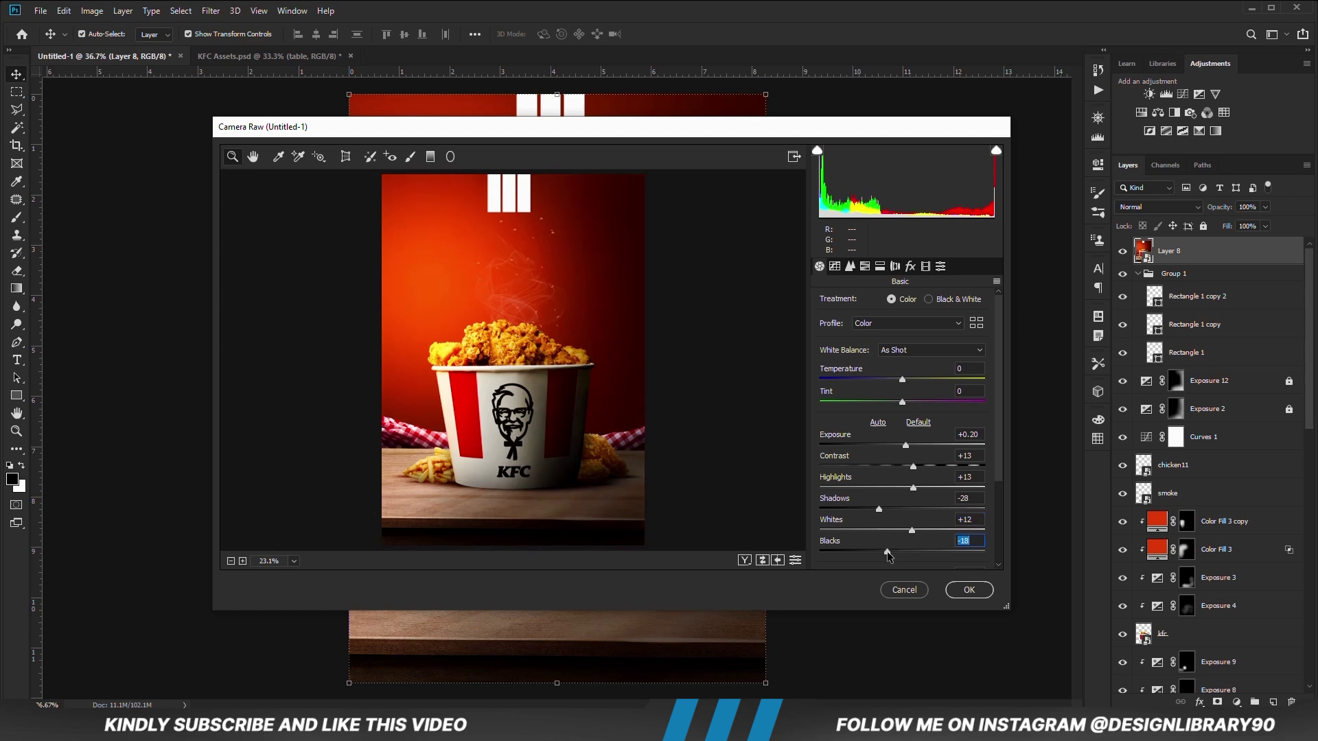
Set Texture to +15, raise Clarity slightly, and apply the Camera Raw Filter.
{"action": "scroll", "coordinate": [906, 522], "scroll_direction": "down", "scroll_amount": 2}
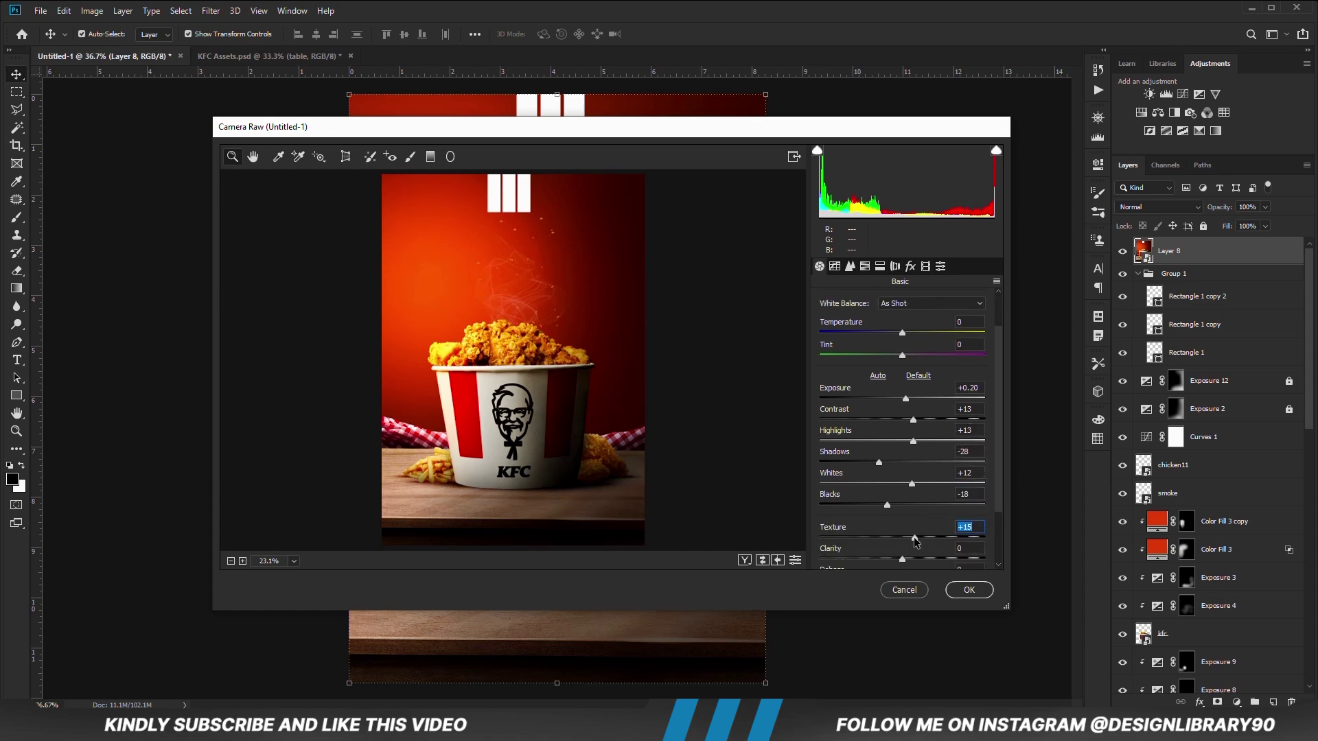
{"action": "left_click_drag", "start_coordinate": [902, 559], "coordinate": [907, 559]}
{"action": "left_click", "coordinate": [966, 592]}
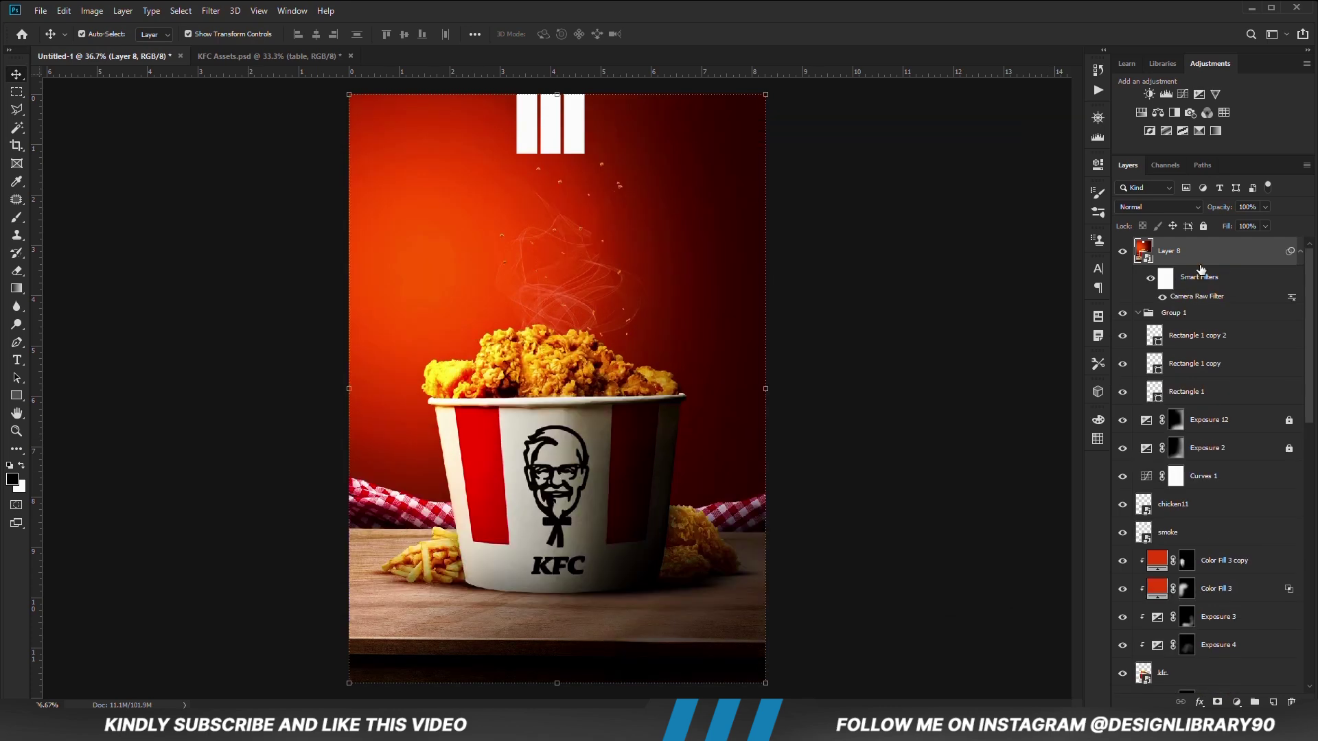
{"action": "left_click", "coordinate": [944, 453]}
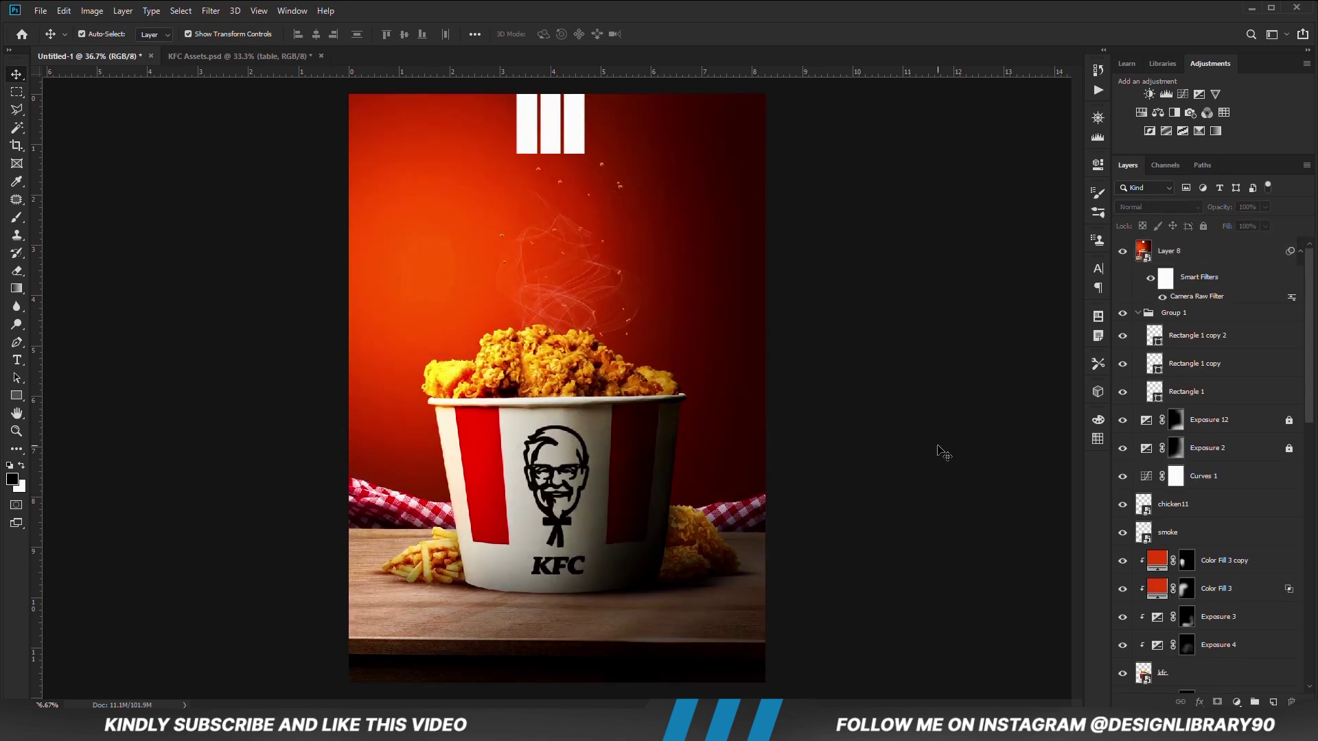
{"action": "key", "text": "ctrl+minus"}
{"action": "key", "text": "ctrl+minus"}
{"action": "key", "text": "ctrl+plus"}
{"action": "key", "text": "ctrl+plus"}
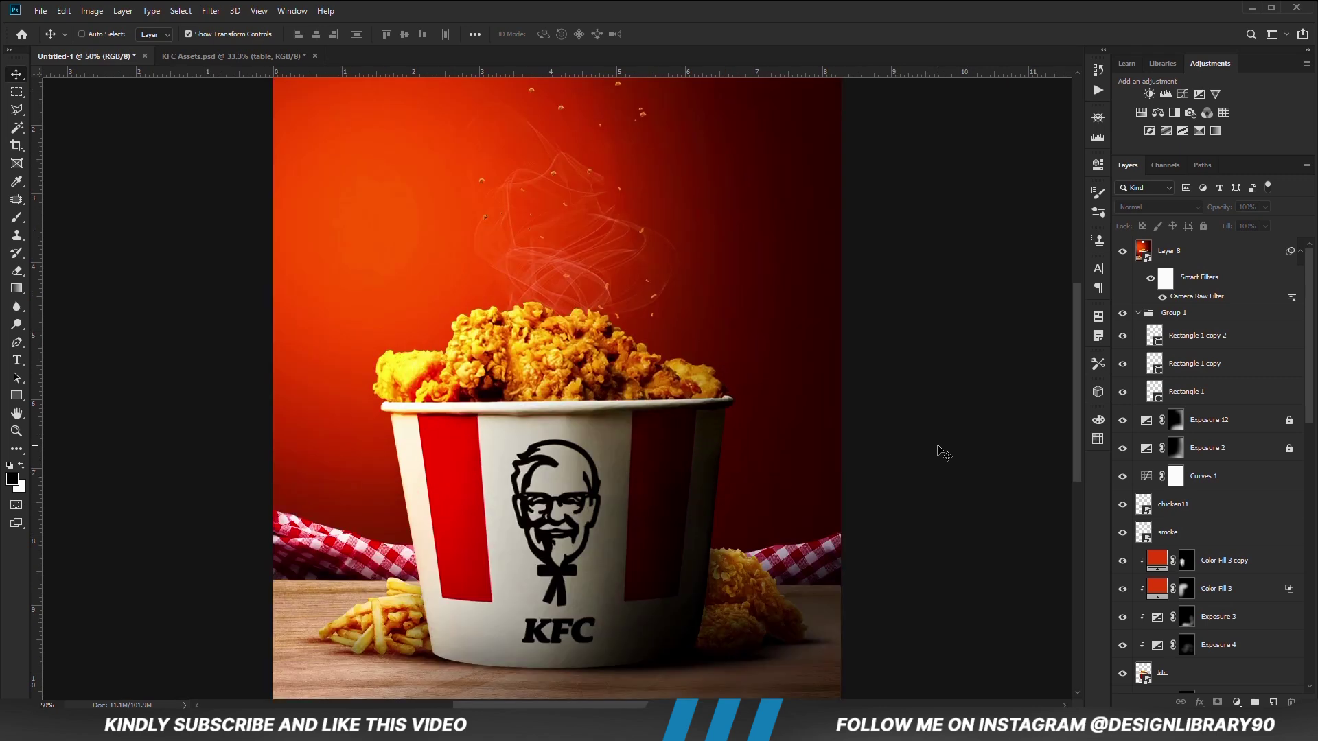
{"action": "key", "text": "ctrl+minus"}
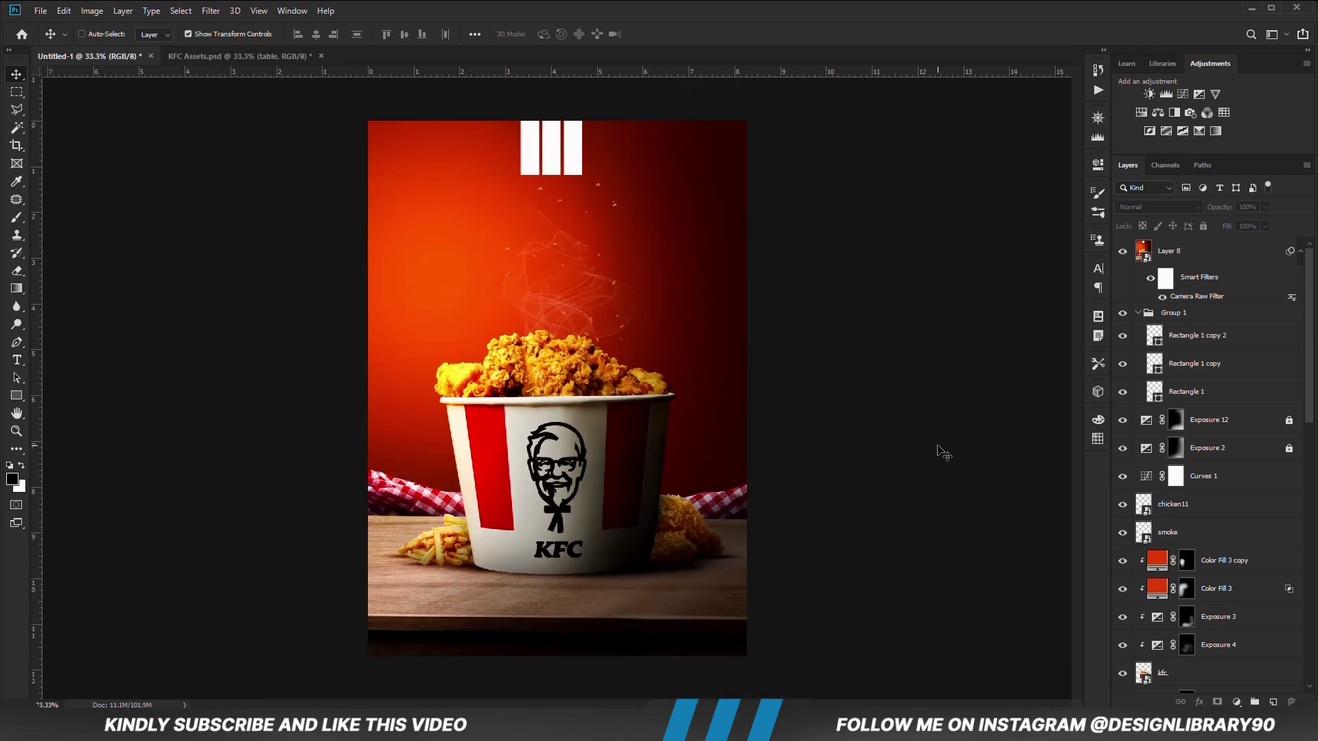